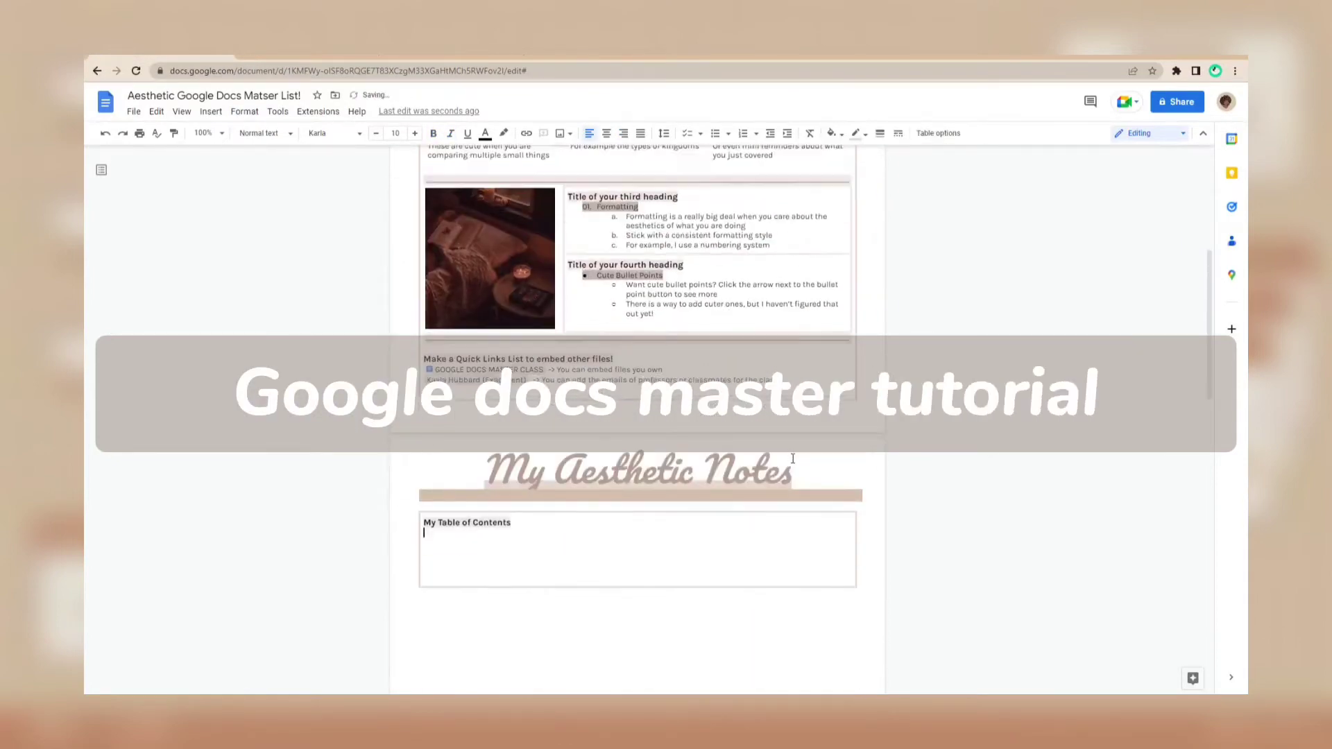
Scroll up and down through the finished aesthetic notes template preview
scroll(508, 371, up, 5)
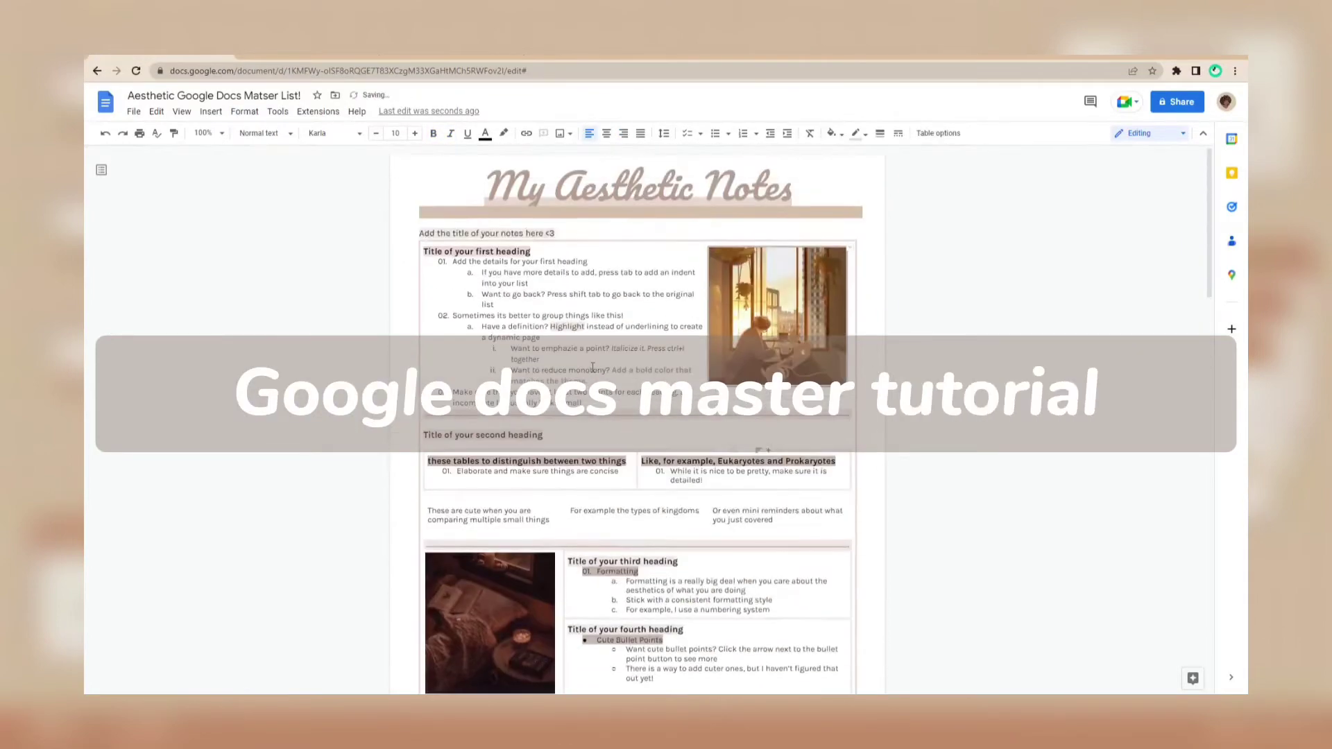
scroll(522, 322, down, 5)
scroll(523, 318, down, 4)
scroll(295, 211, up, 8)
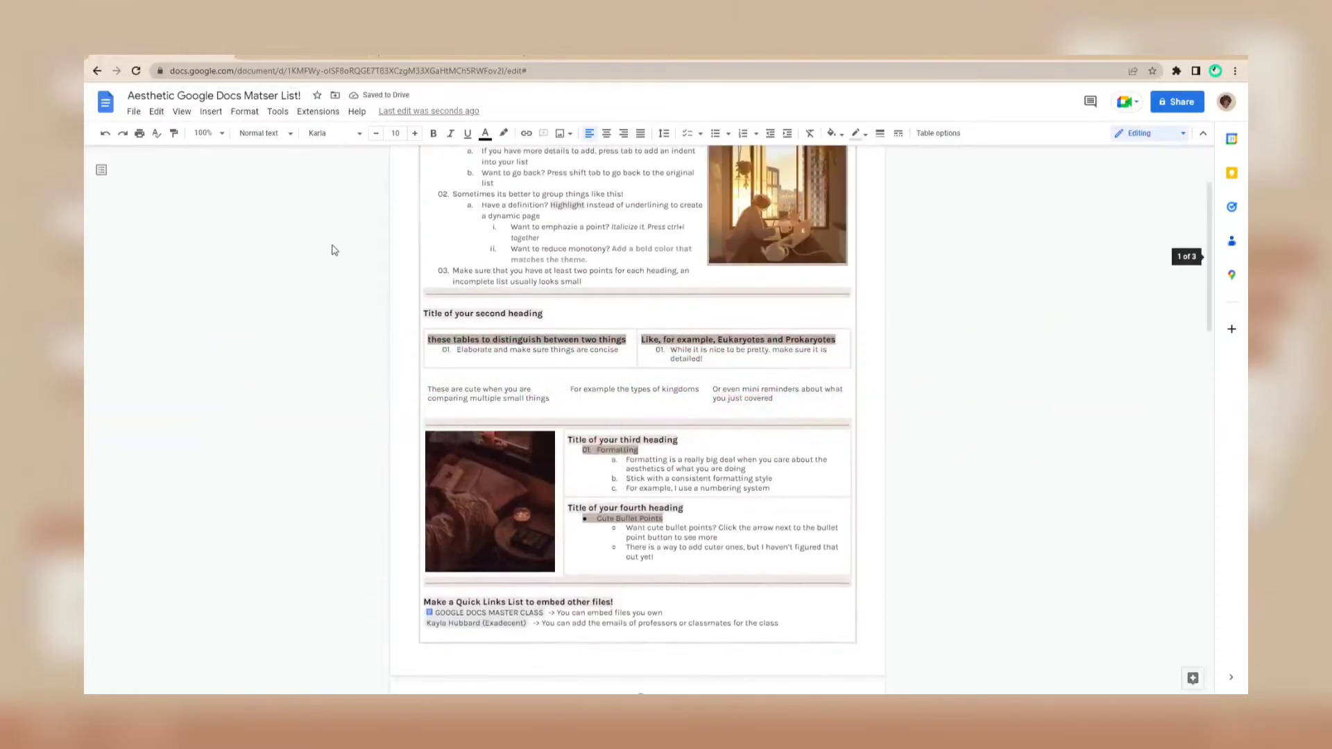
scroll(328, 259, up, 2)
scroll(326, 265, down, 2)
scroll(325, 274, up, 2)
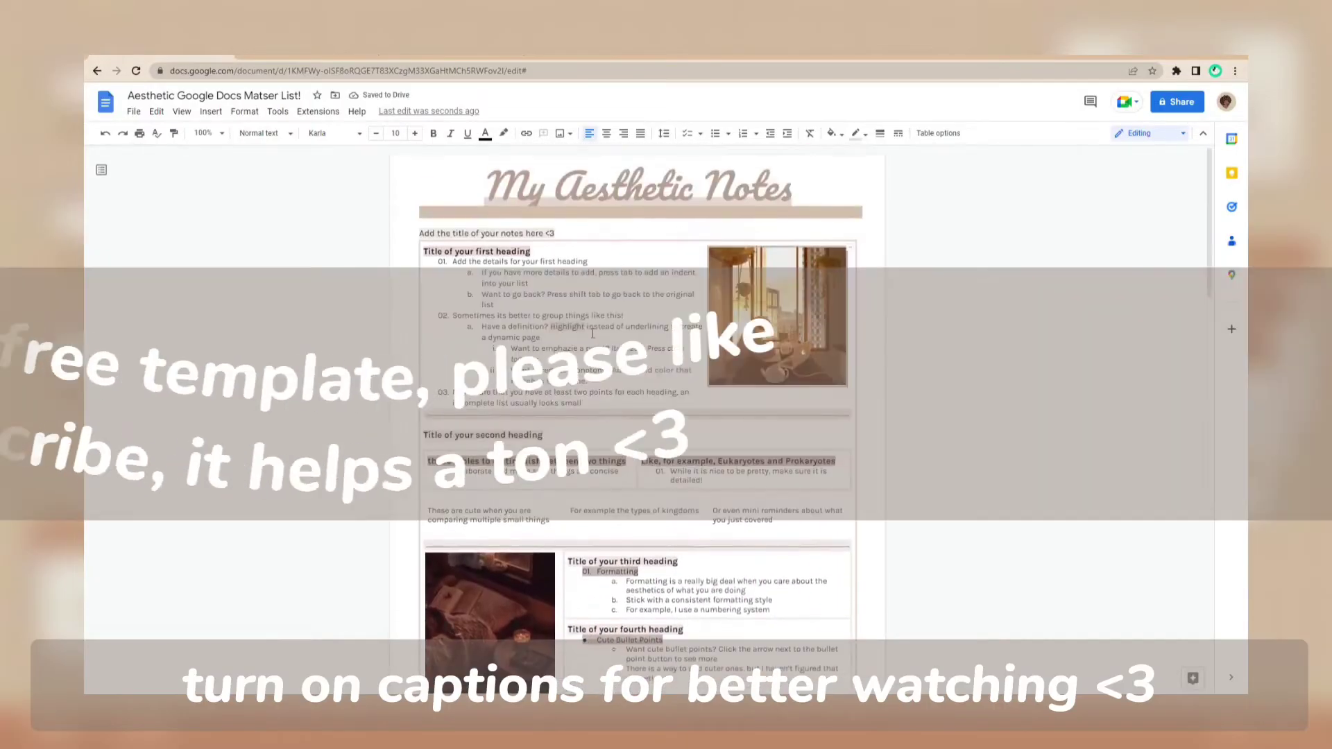
scroll(600, 337, down, 1)
scroll(601, 338, down, 1)
scroll(764, 291, up, 3)
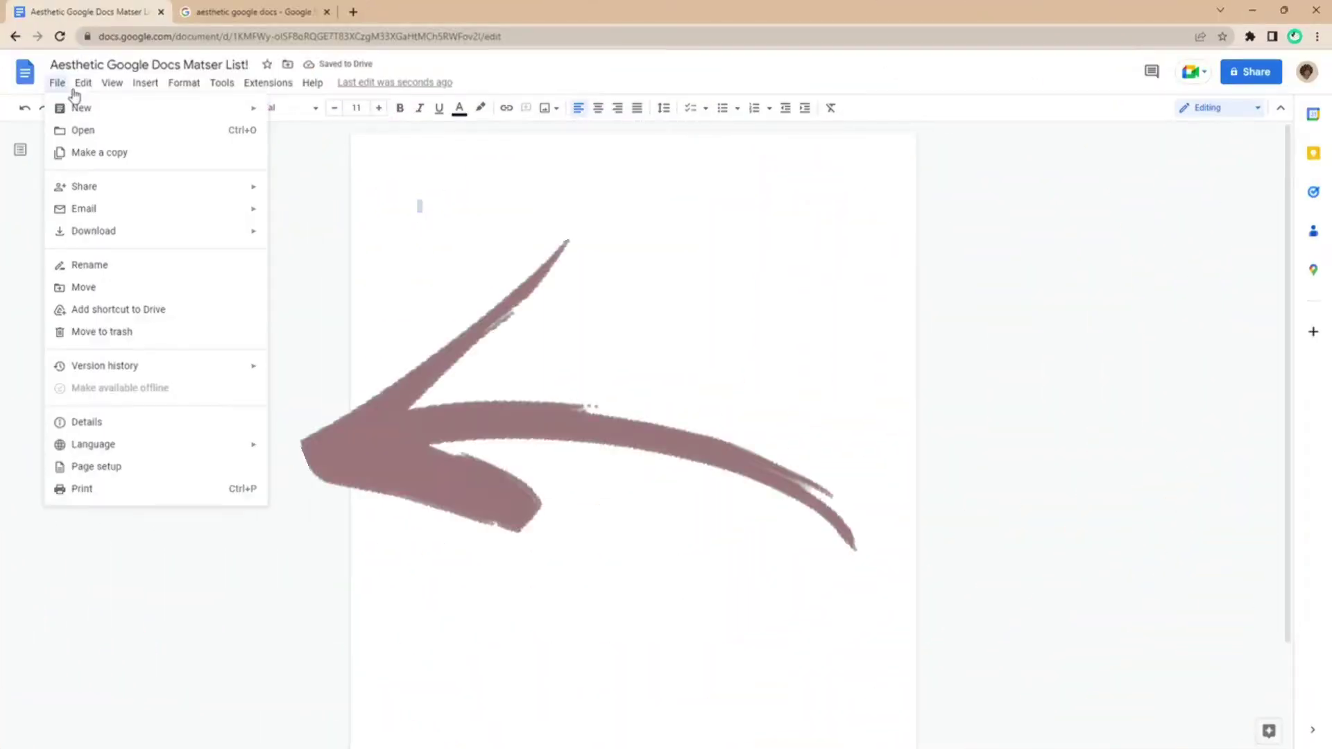
Open Page setup and set its settings to apply to the whole document
mouse_move(89, 443)
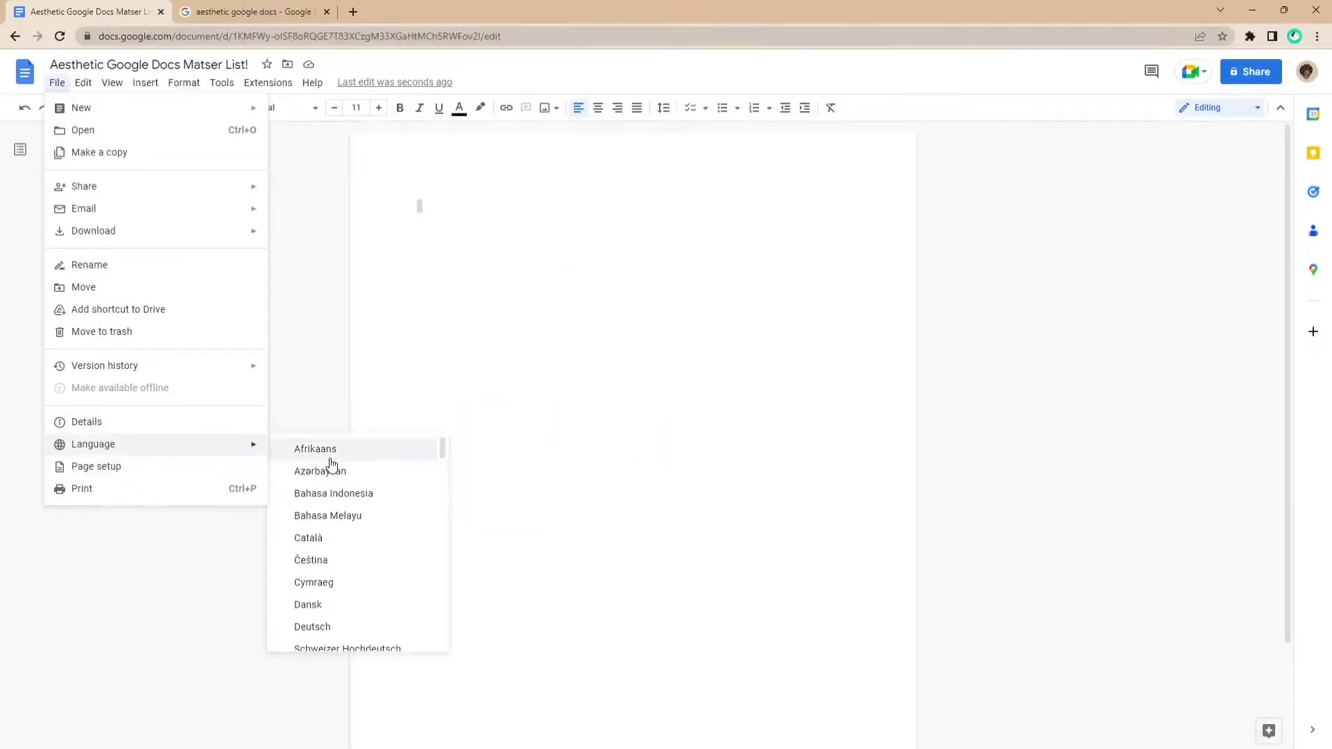
scroll(333, 472, down, 5)
scroll(334, 478, down, 5)
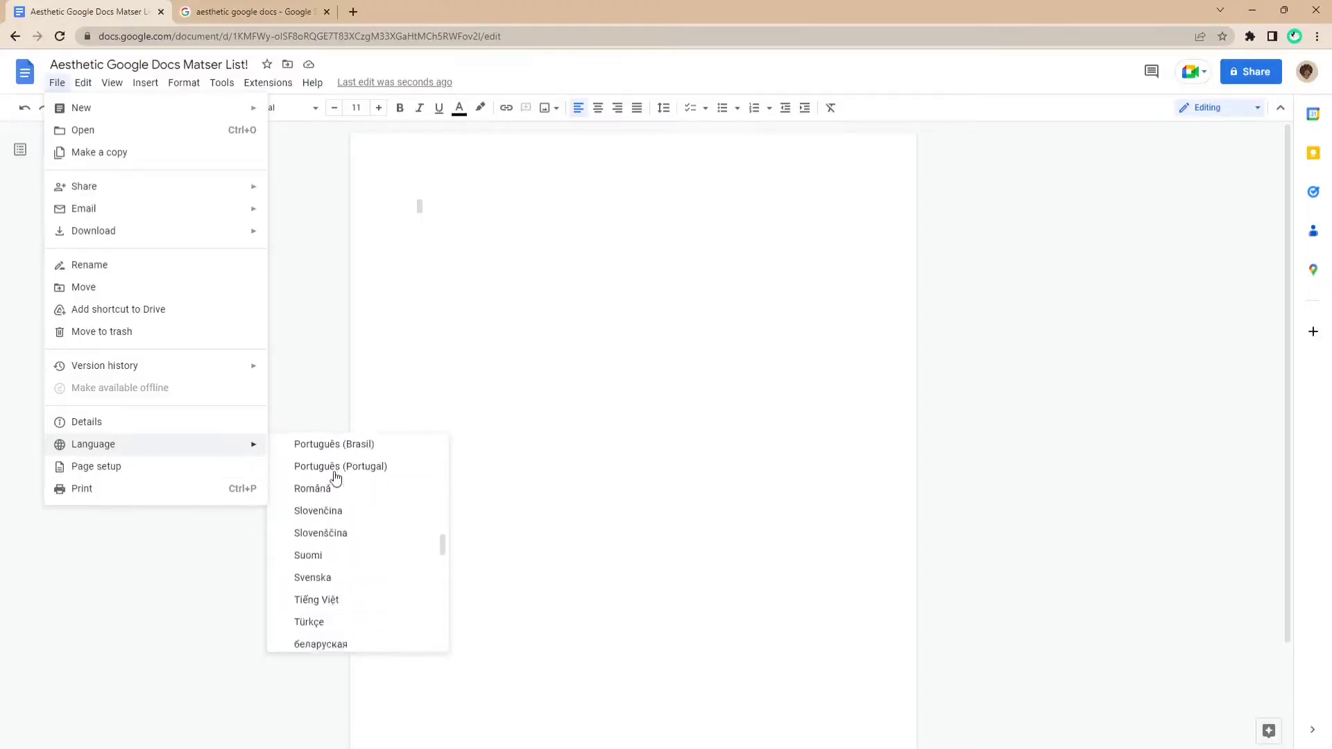
click(231, 467)
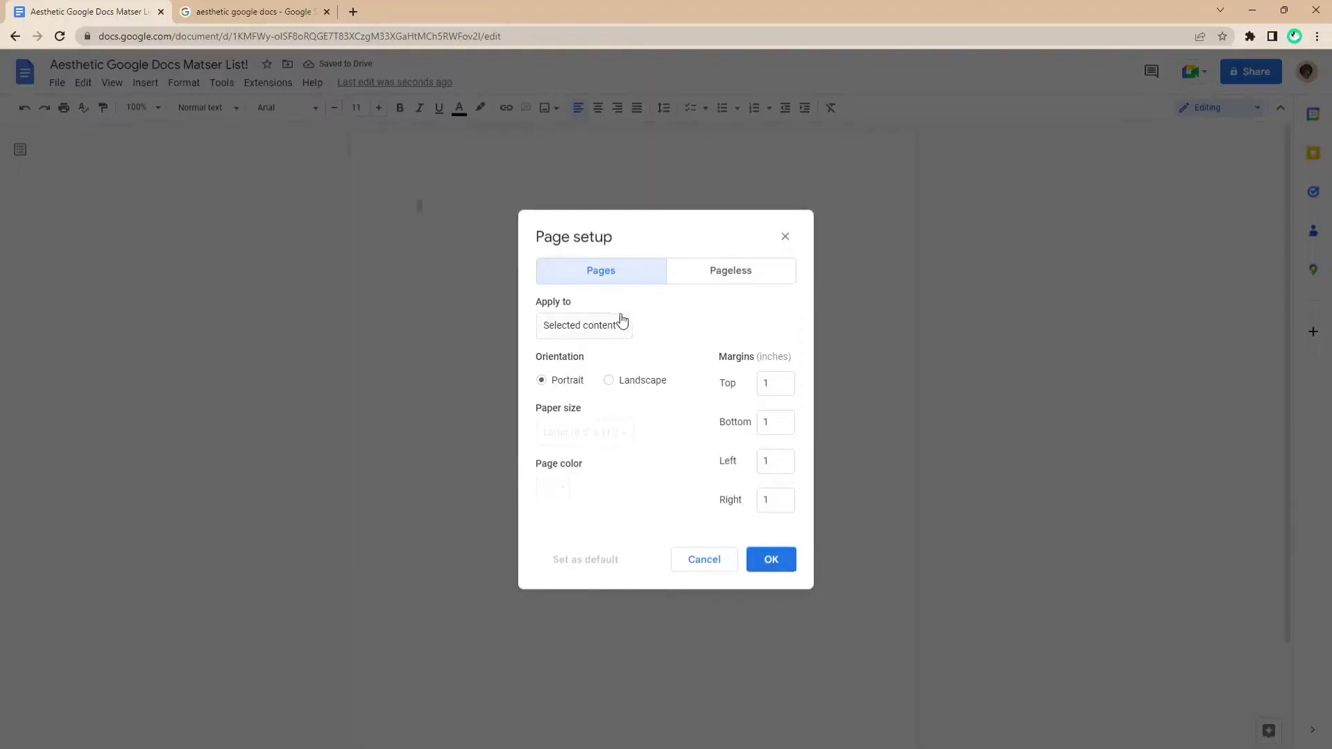
click(619, 323)
click(610, 300)
click(558, 499)
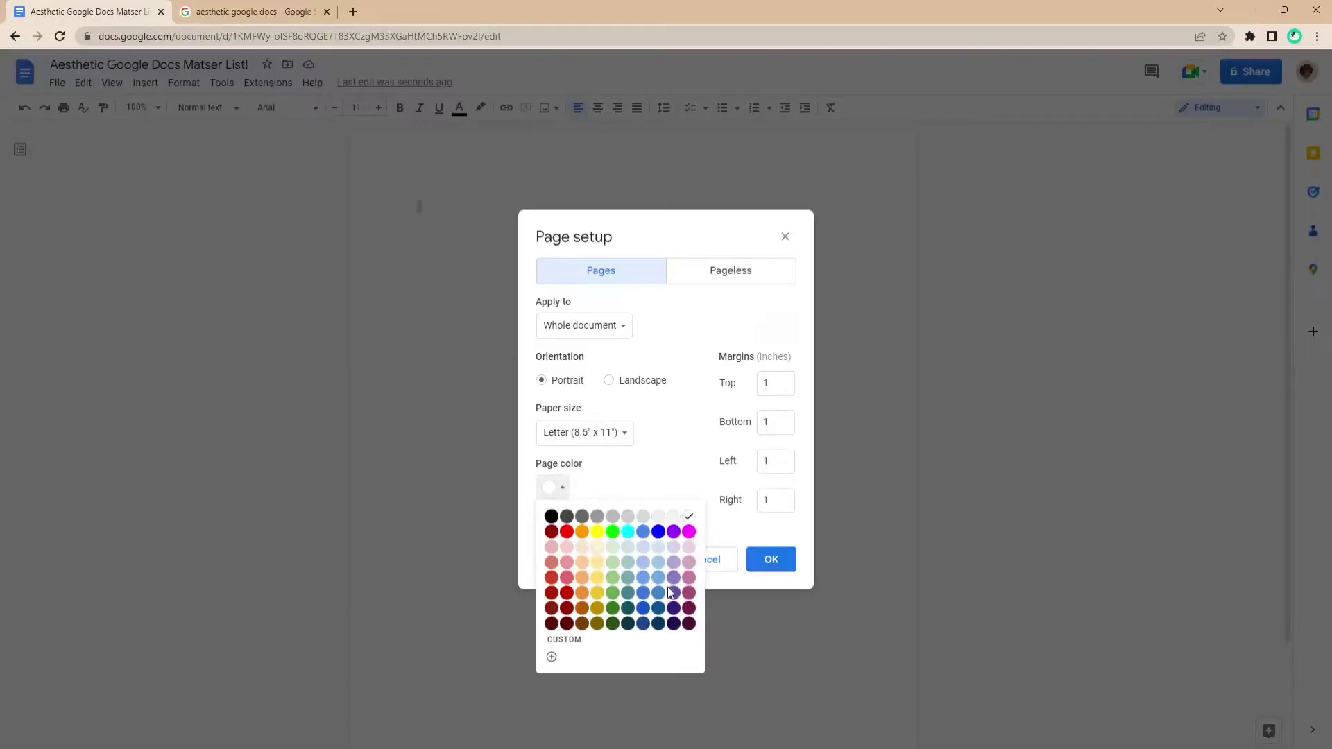
Enter 0.5 inch for the top, bottom, left and right margins, keeping Letter paper size
double_click(786, 391)
text(0.5)
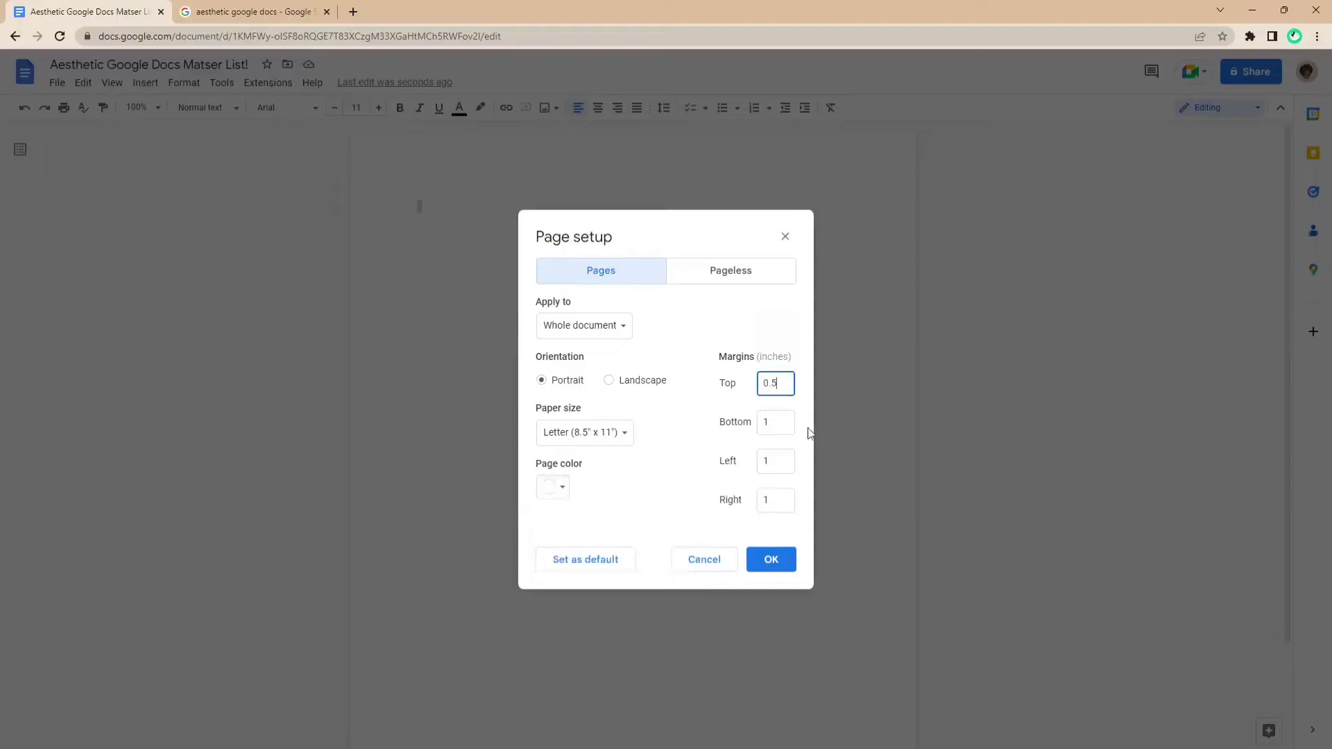
key(Tab)
text(0)
key(Tab)
text(0.5)
click(791, 509)
click(624, 432)
click(627, 431)
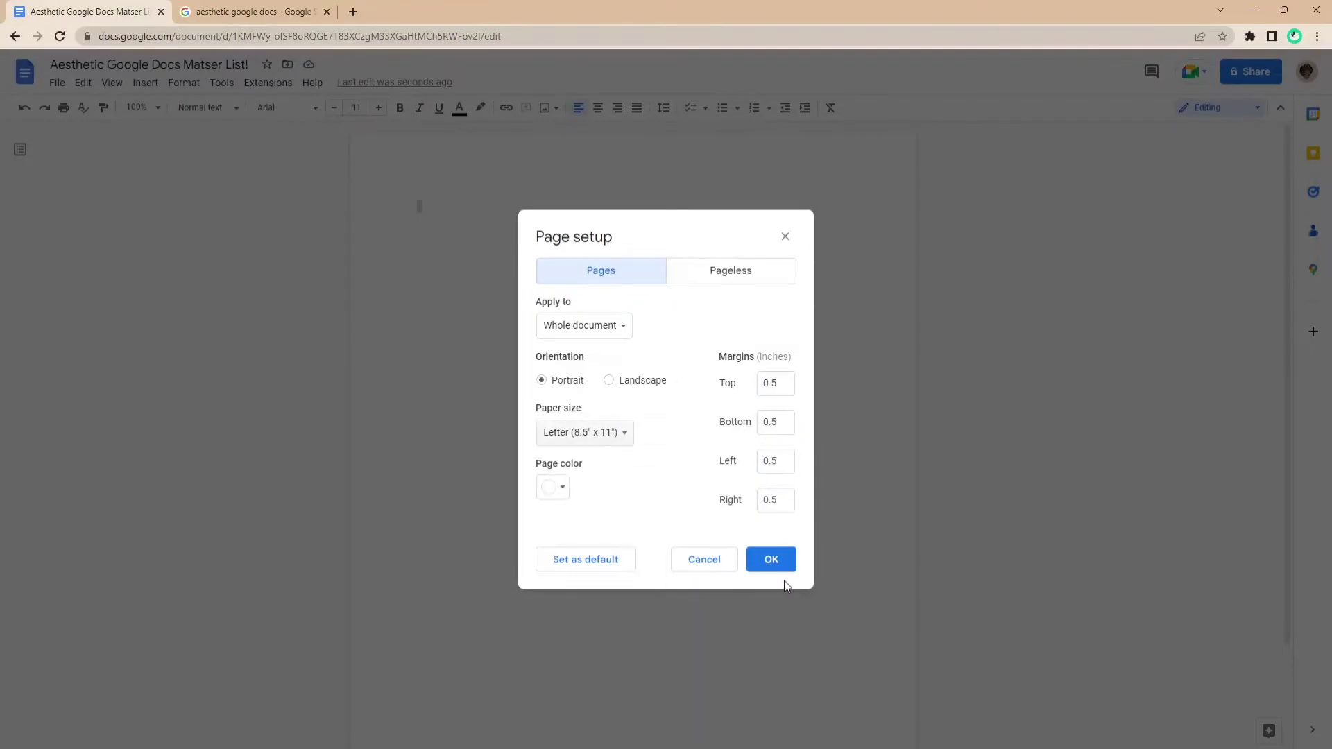
Confirm the new 0.5-inch margins and switch the font to Karla
click(783, 578)
click(198, 109)
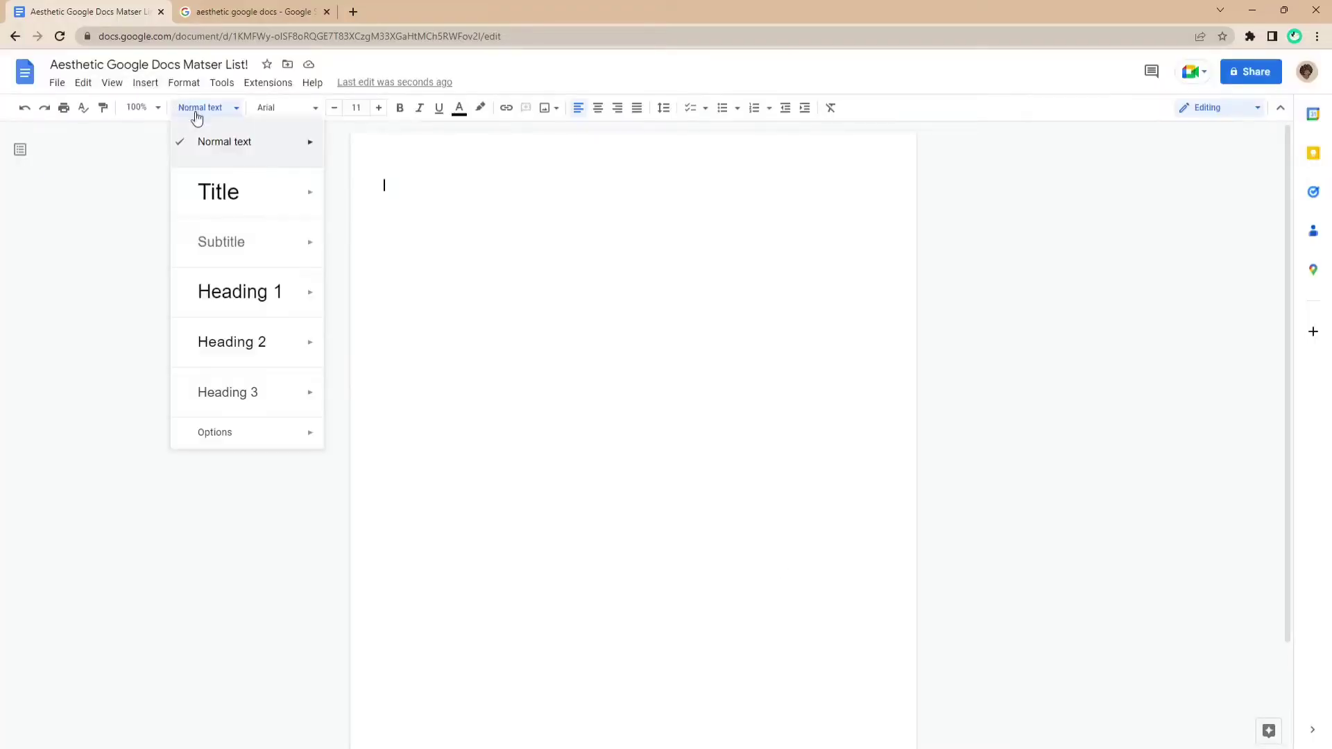
mouse_move(277, 144)
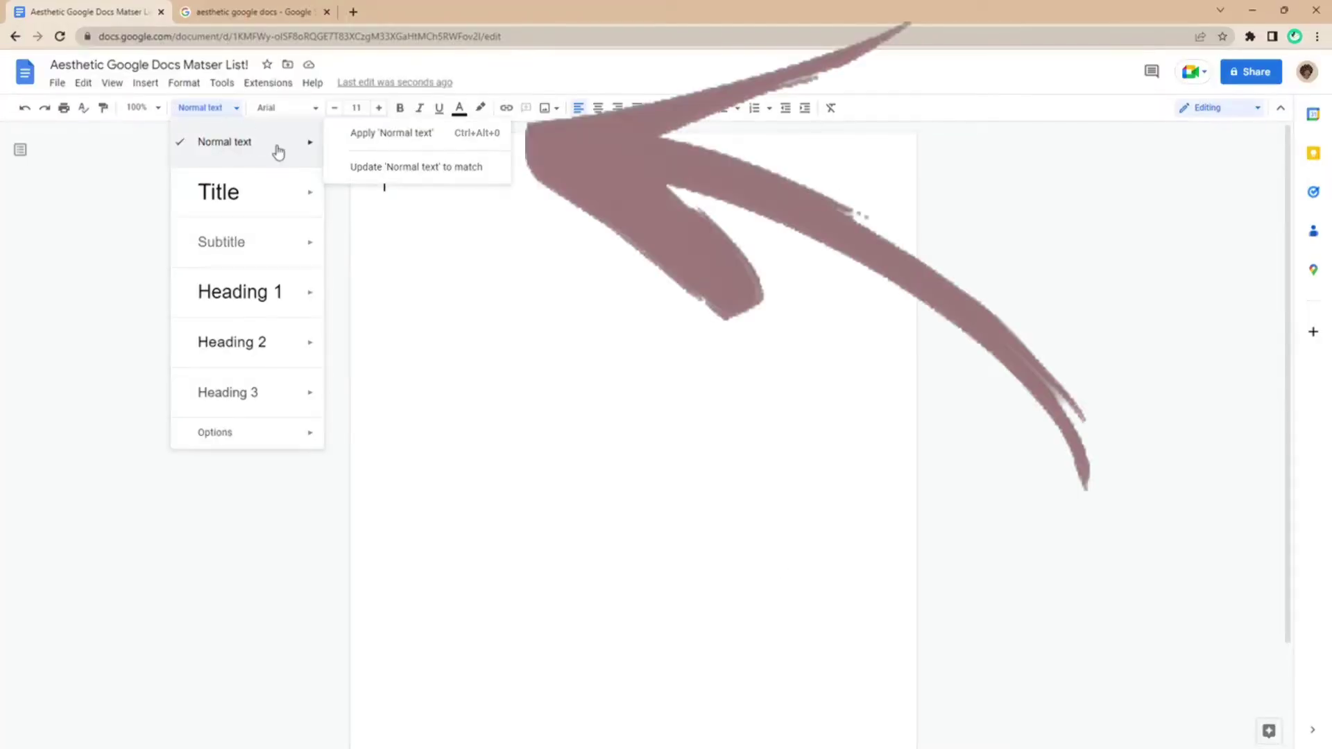
click(284, 108)
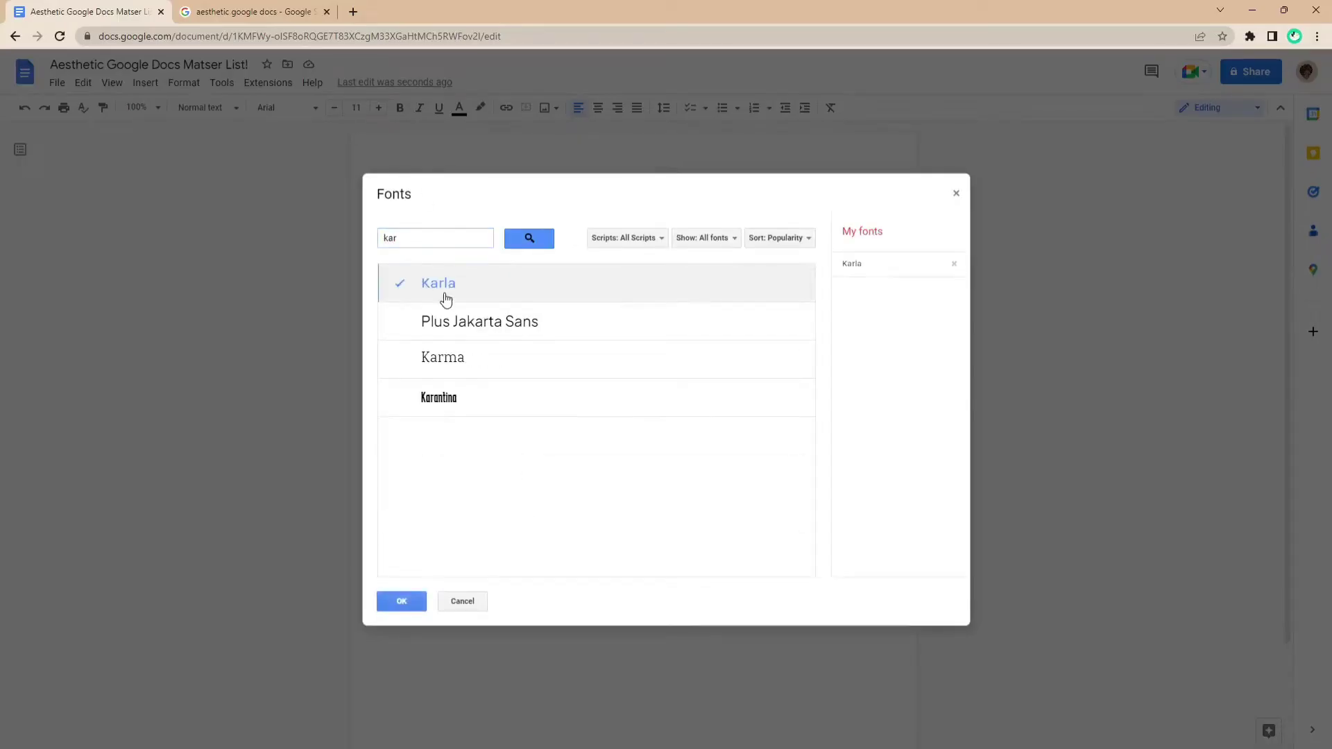
click(401, 604)
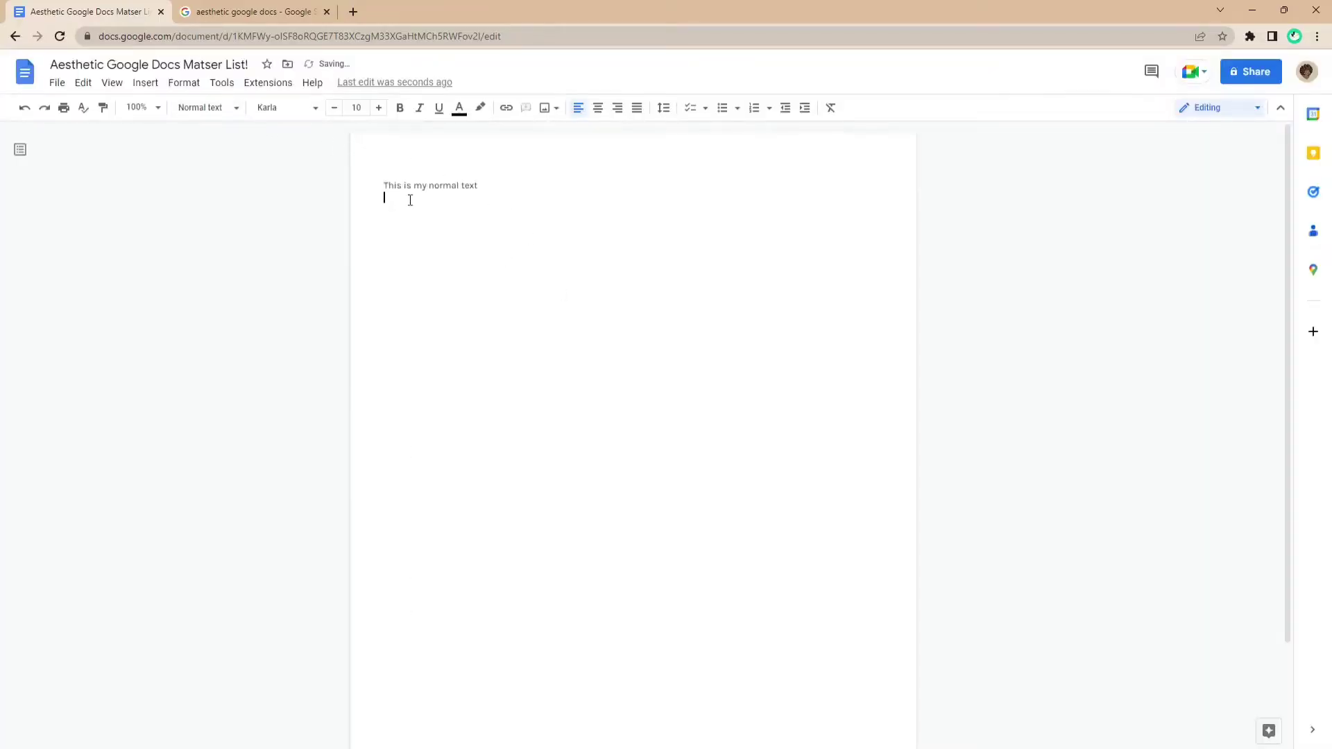
Update the Normal text style to match the line 'This is my normal text'
drag(386, 203, 384, 186)
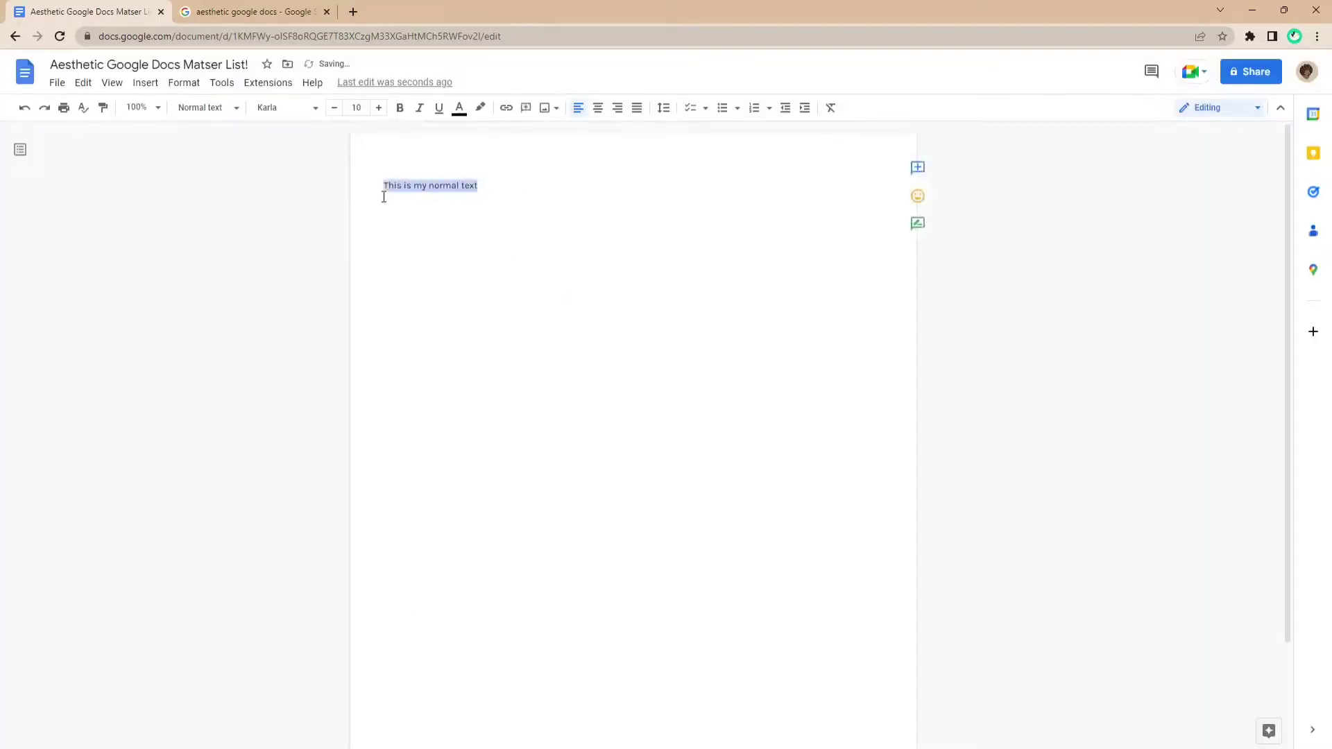
click(232, 108)
mouse_move(292, 142)
click(375, 173)
click(524, 201)
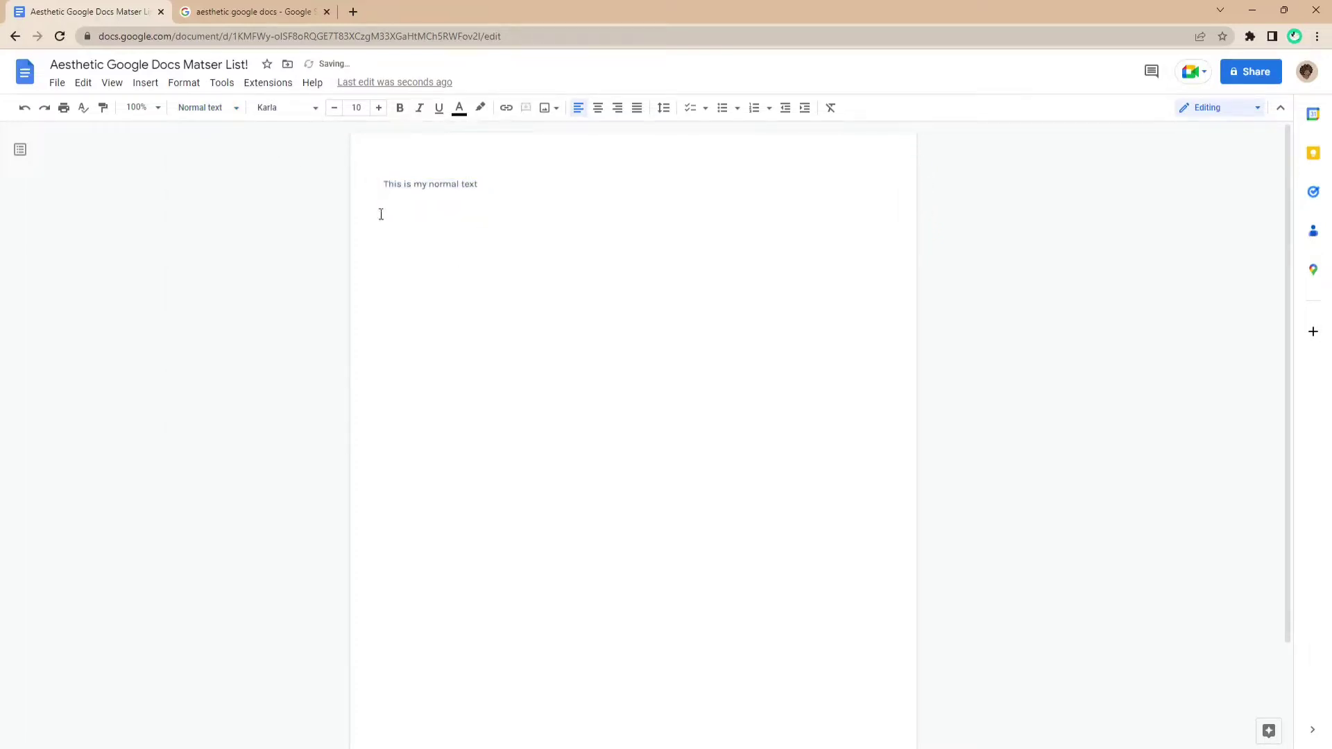
Replace the stray lines with a new line reading 'This is my heading text'
key(shift+Up)
key(shift+Up)
key(shift+Up)
key(BackSpace)
text(This is my heading text)
drag(484, 200, 383, 210)
click(235, 108)
click(384, 184)
Colour the heading line nearly white and give it a custom pink highlight
drag(489, 199, 384, 201)
click(459, 108)
click(604, 131)
click(481, 108)
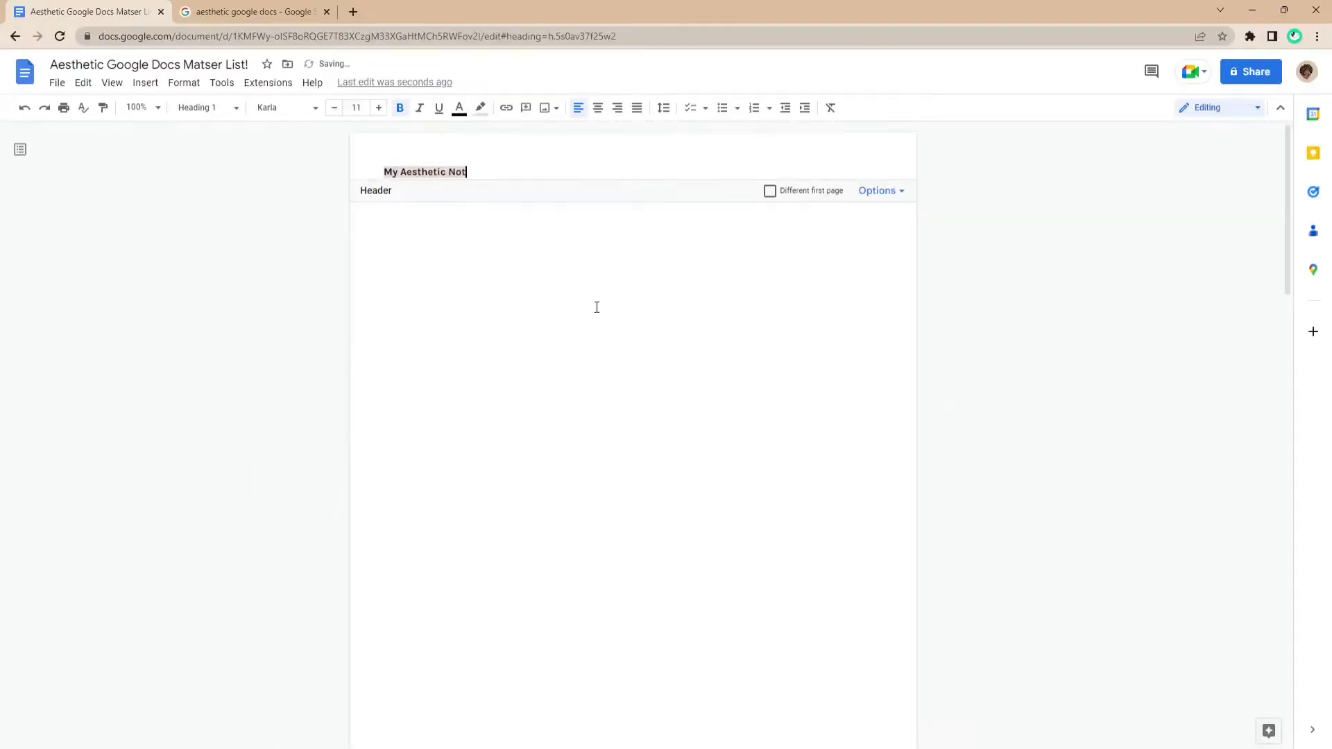
Insert a horizontal divider line into the page header and remove the blank line below it
click(456, 210)
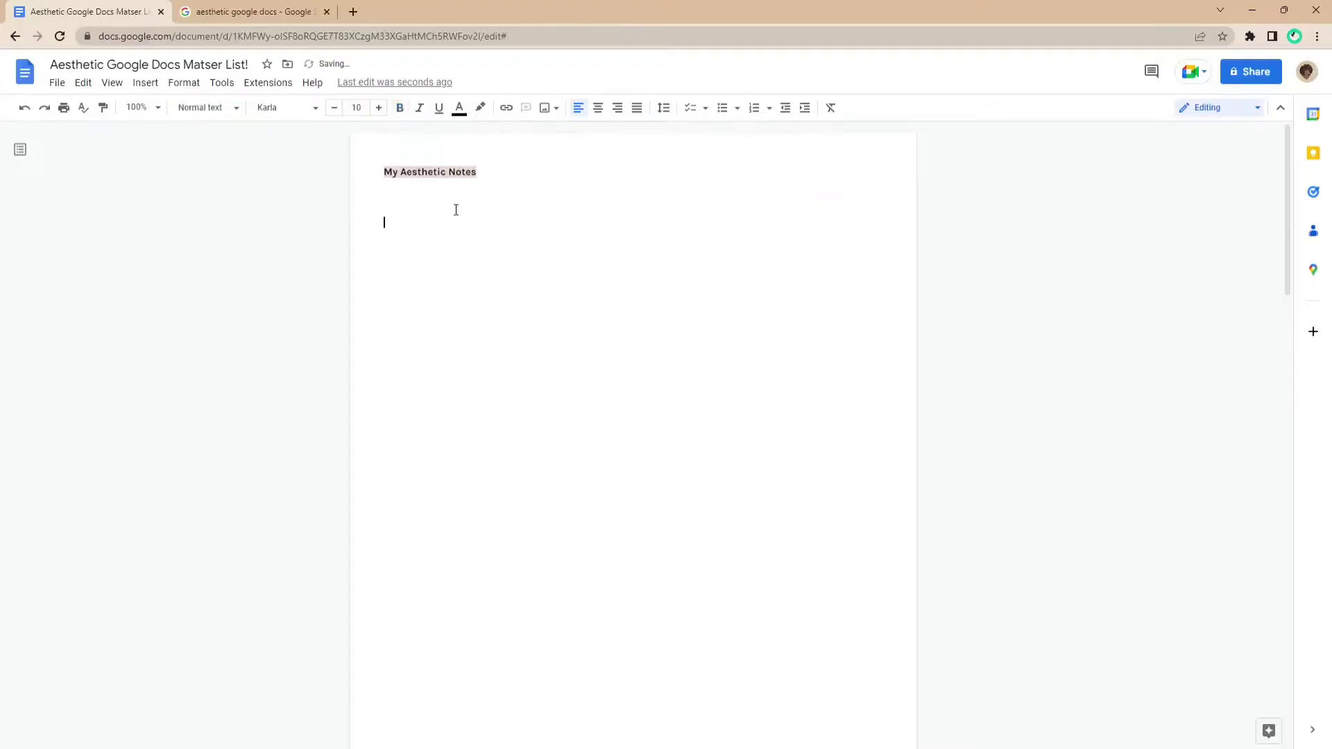
double_click(491, 170)
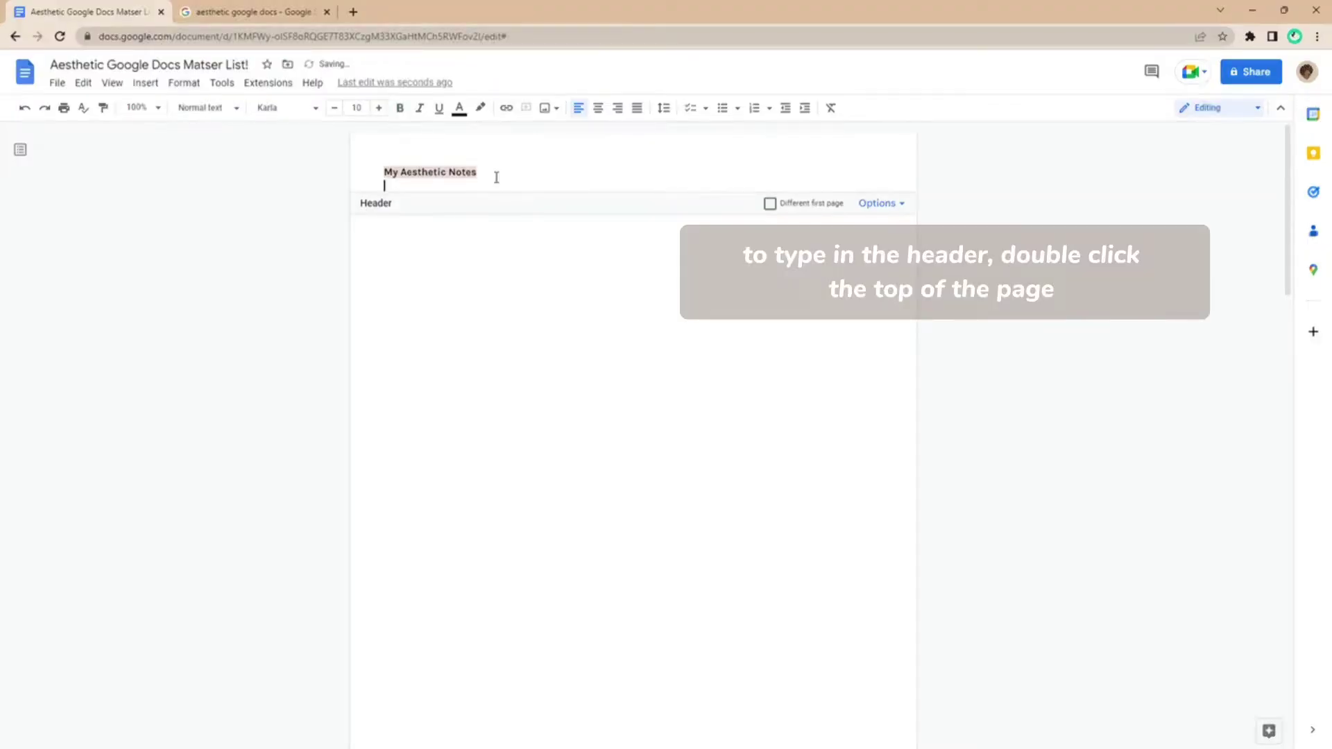
click(145, 82)
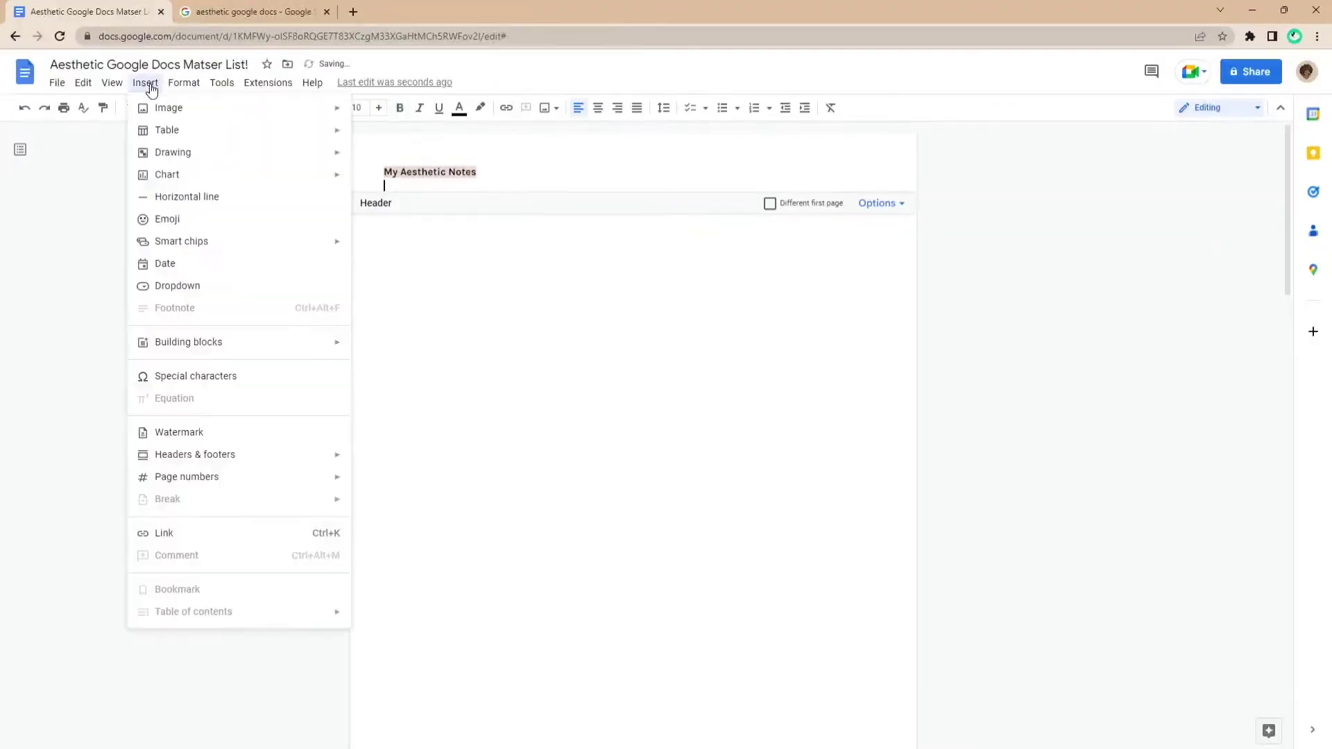
click(276, 200)
key(Escape)
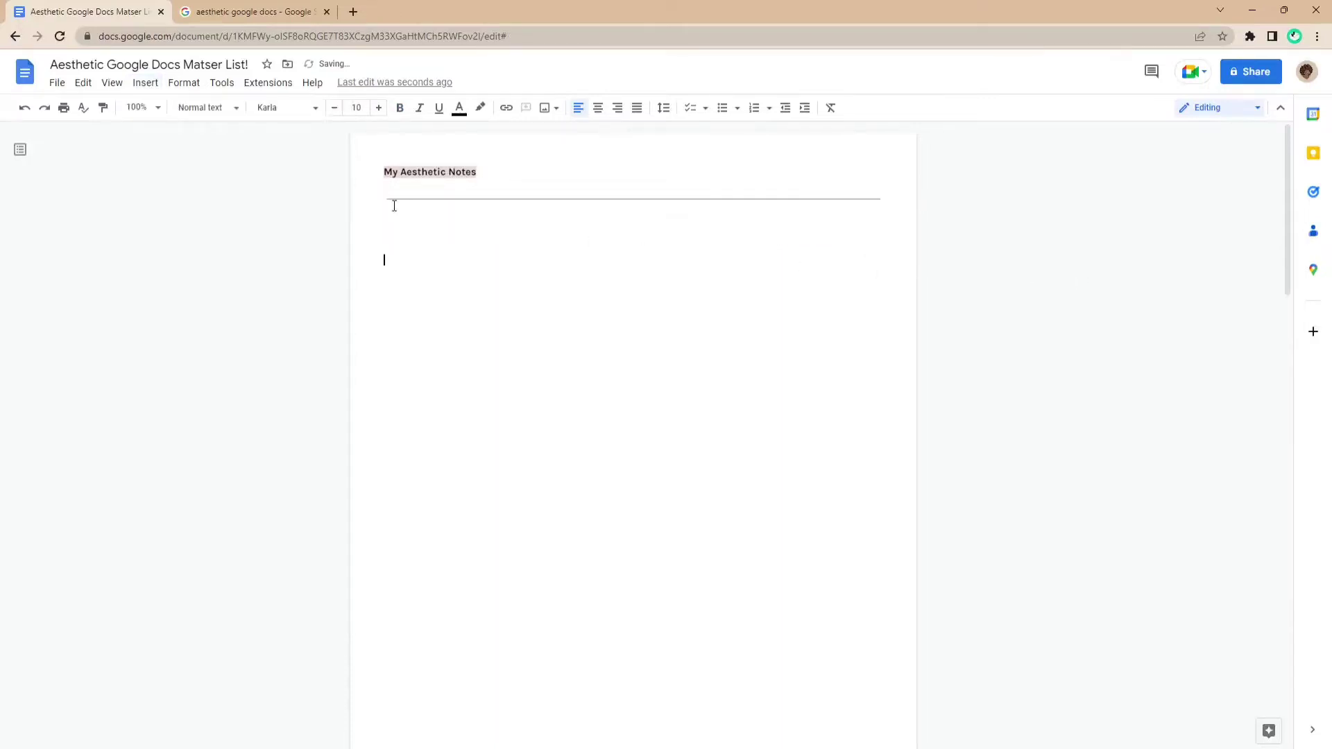
double_click(394, 200)
key(BackSpace)
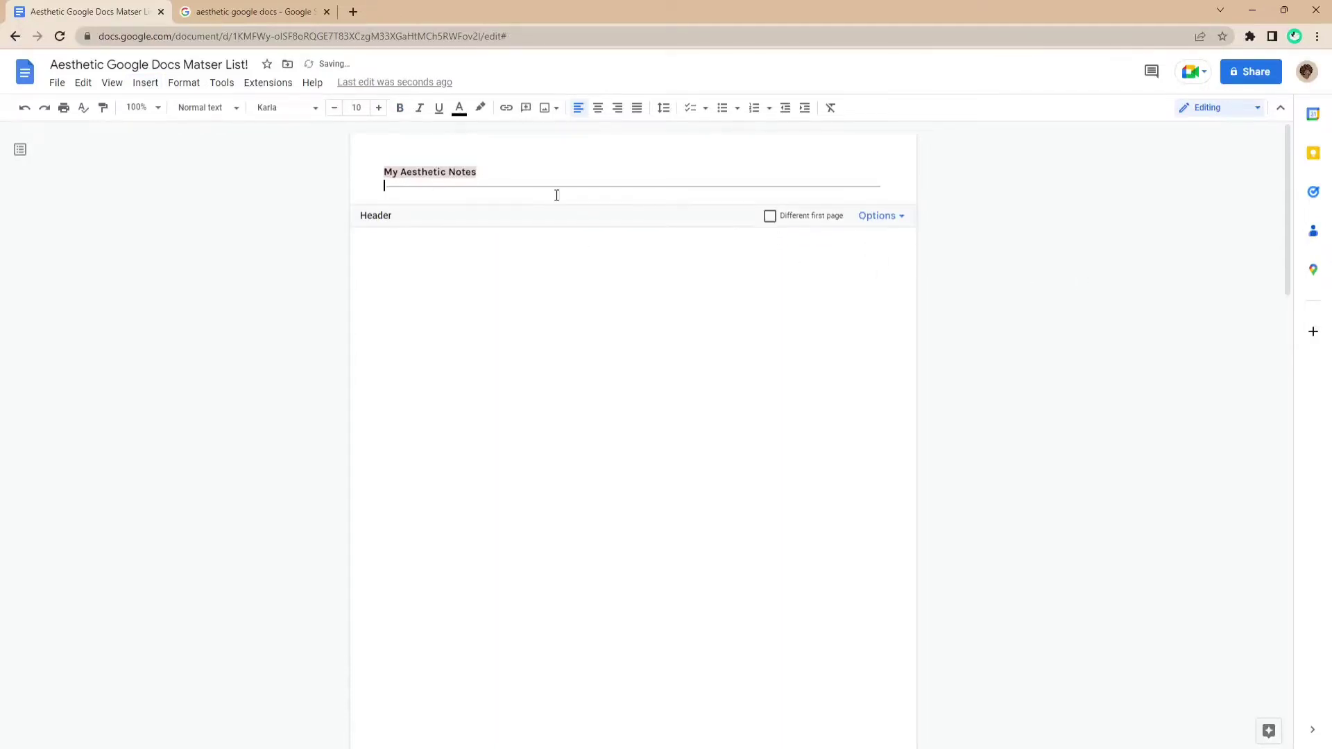
click(1027, 289)
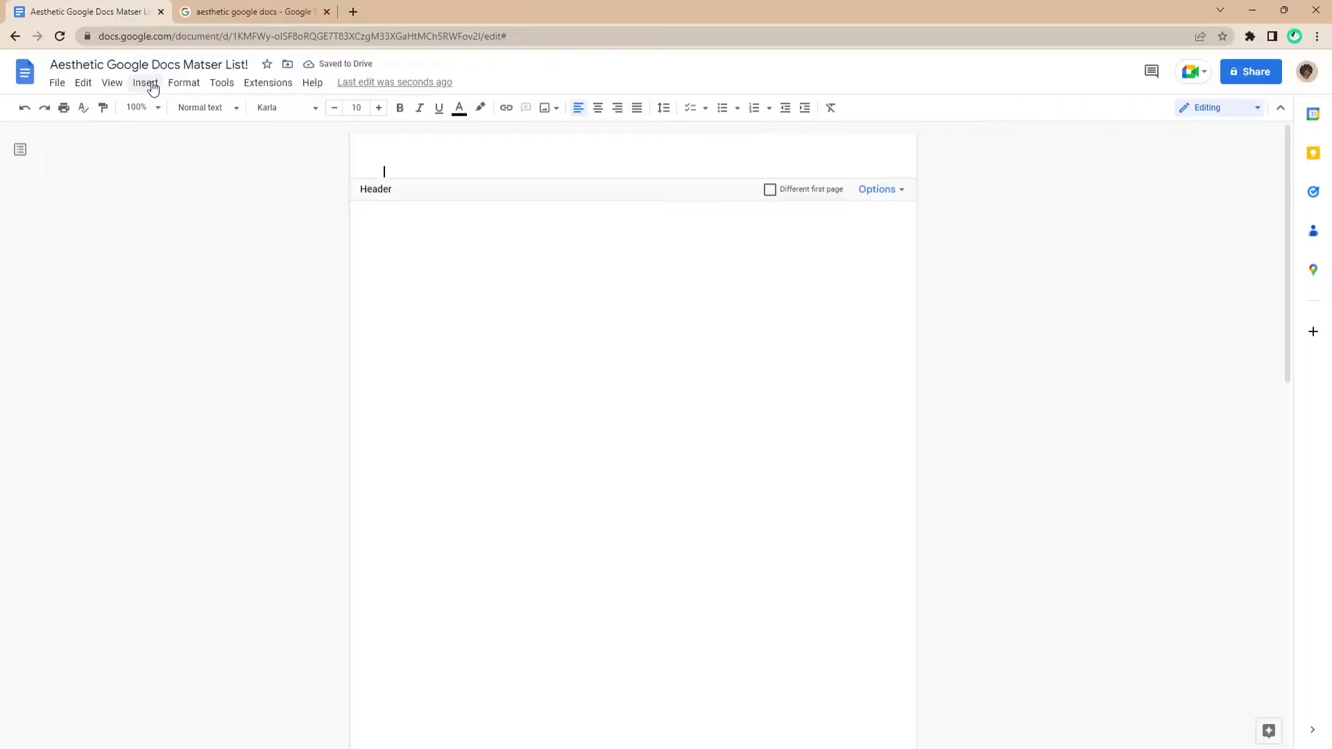
click(145, 83)
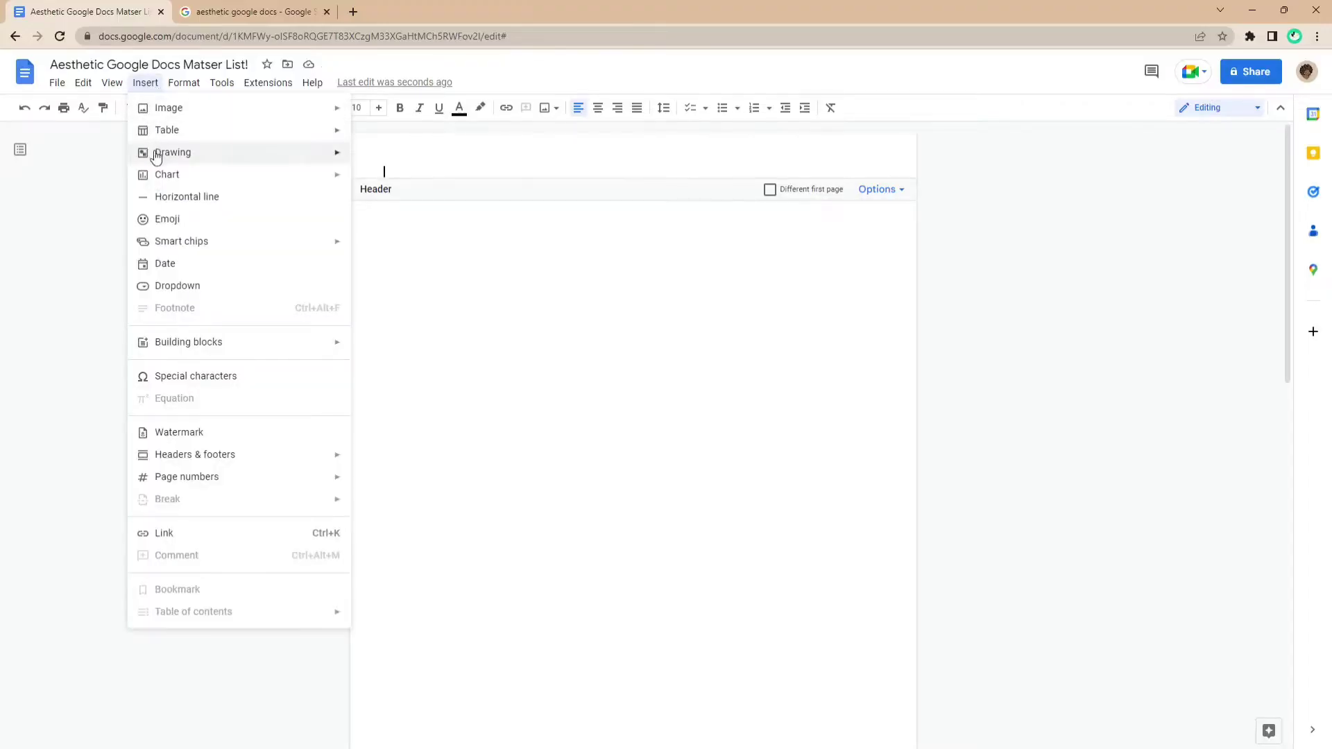
Start a new drawing with a wide text box and give it a light beige fill
mouse_move(162, 157)
click(371, 158)
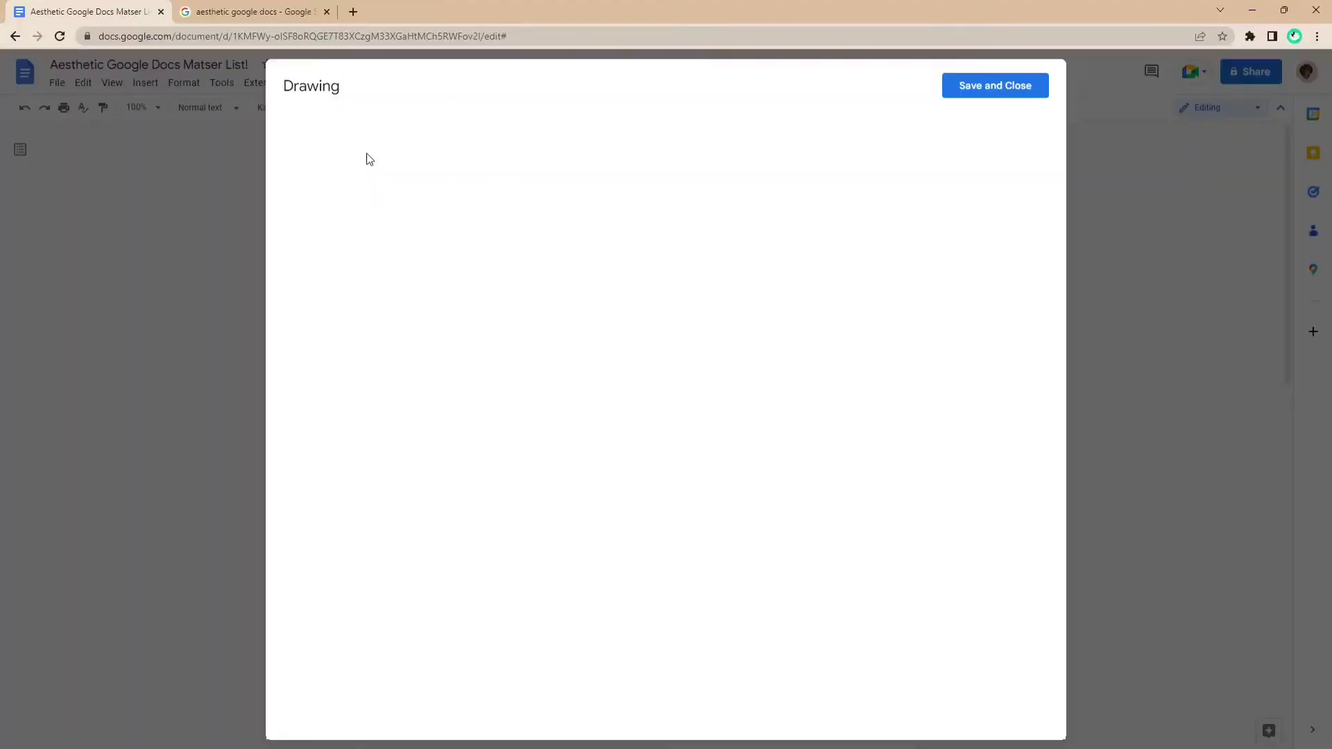
drag(392, 223, 1032, 252)
click(554, 126)
click(559, 197)
click(629, 473)
click(637, 539)
click(555, 128)
click(623, 236)
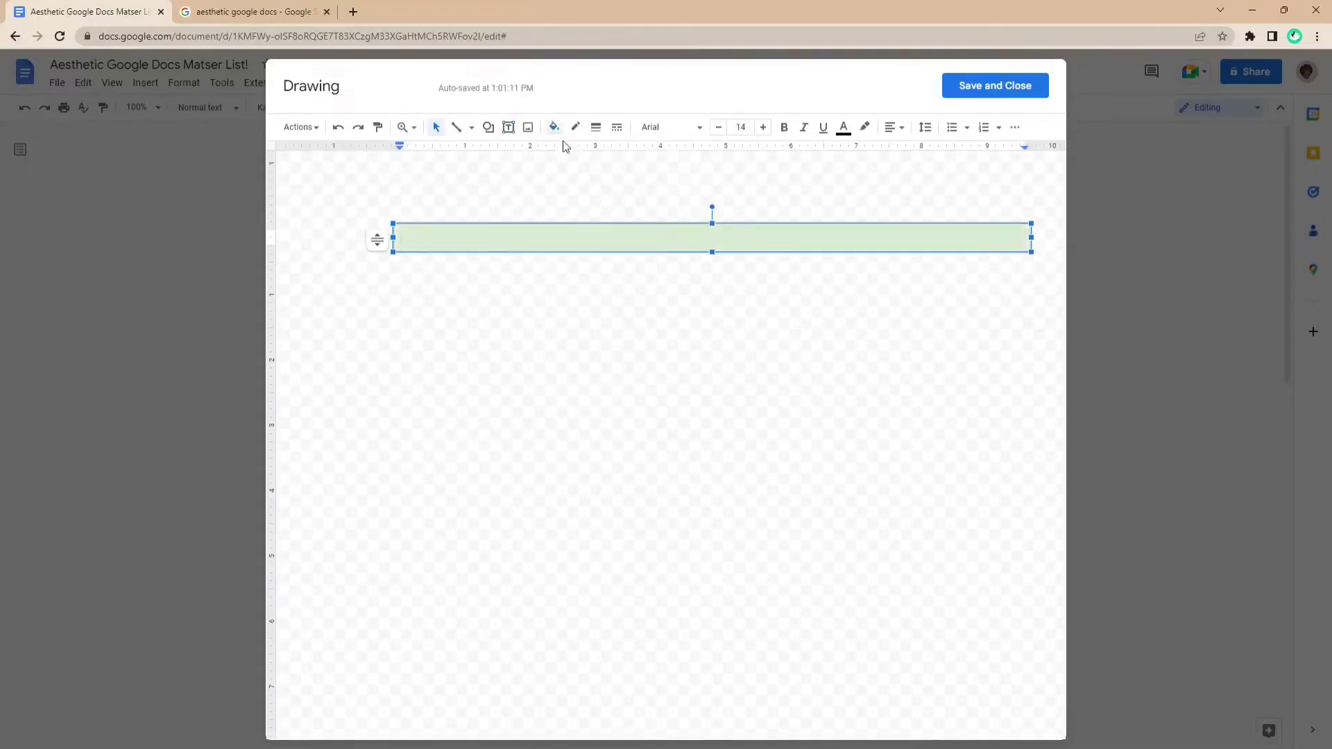
click(555, 128)
click(558, 351)
drag(642, 473, 617, 473)
click(716, 541)
click(735, 451)
click(794, 245)
drag(794, 245, 766, 222)
Change the box fill to a custom peach shade and save the drawing into the header
click(554, 127)
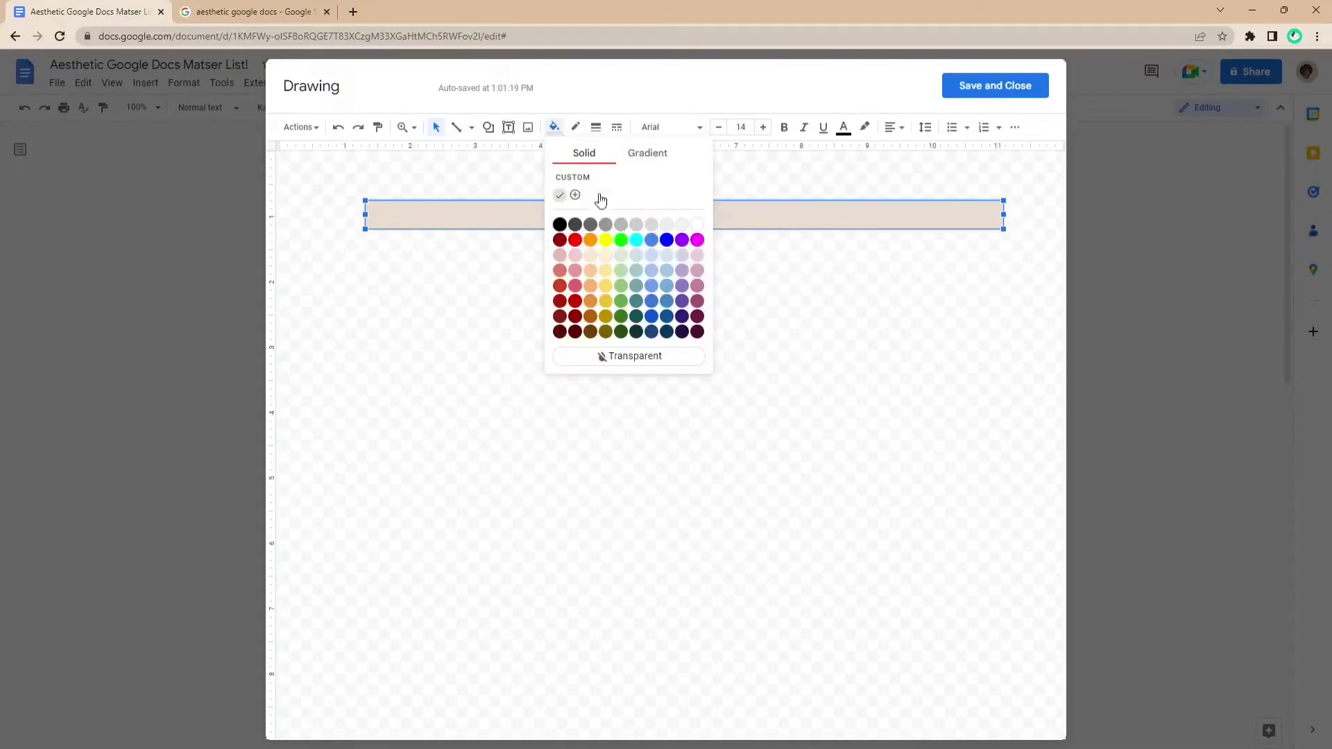
click(500, 291)
click(508, 208)
click(554, 127)
click(574, 196)
click(554, 127)
click(559, 197)
click(631, 369)
click(625, 360)
click(707, 539)
click(983, 83)
Set the peach bar to Behind text with a fixed page position, then adjust its height
click(821, 182)
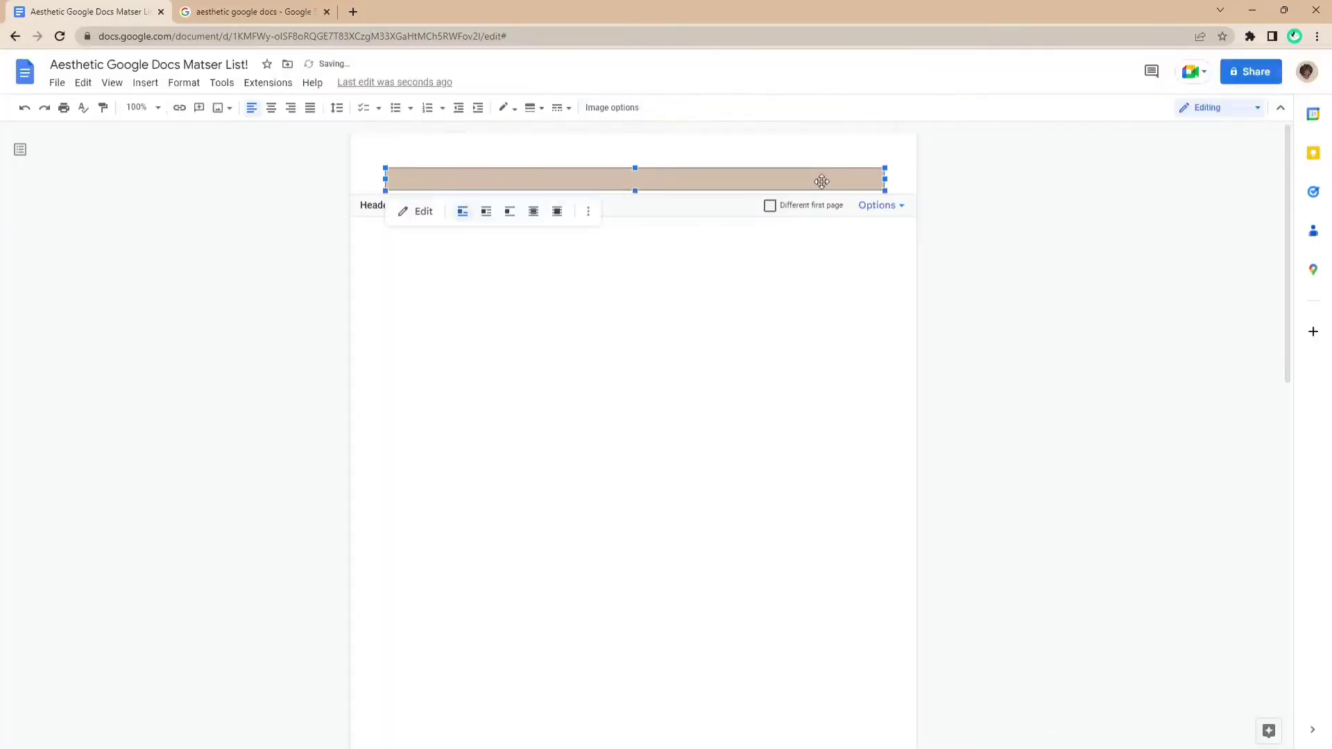
click(544, 212)
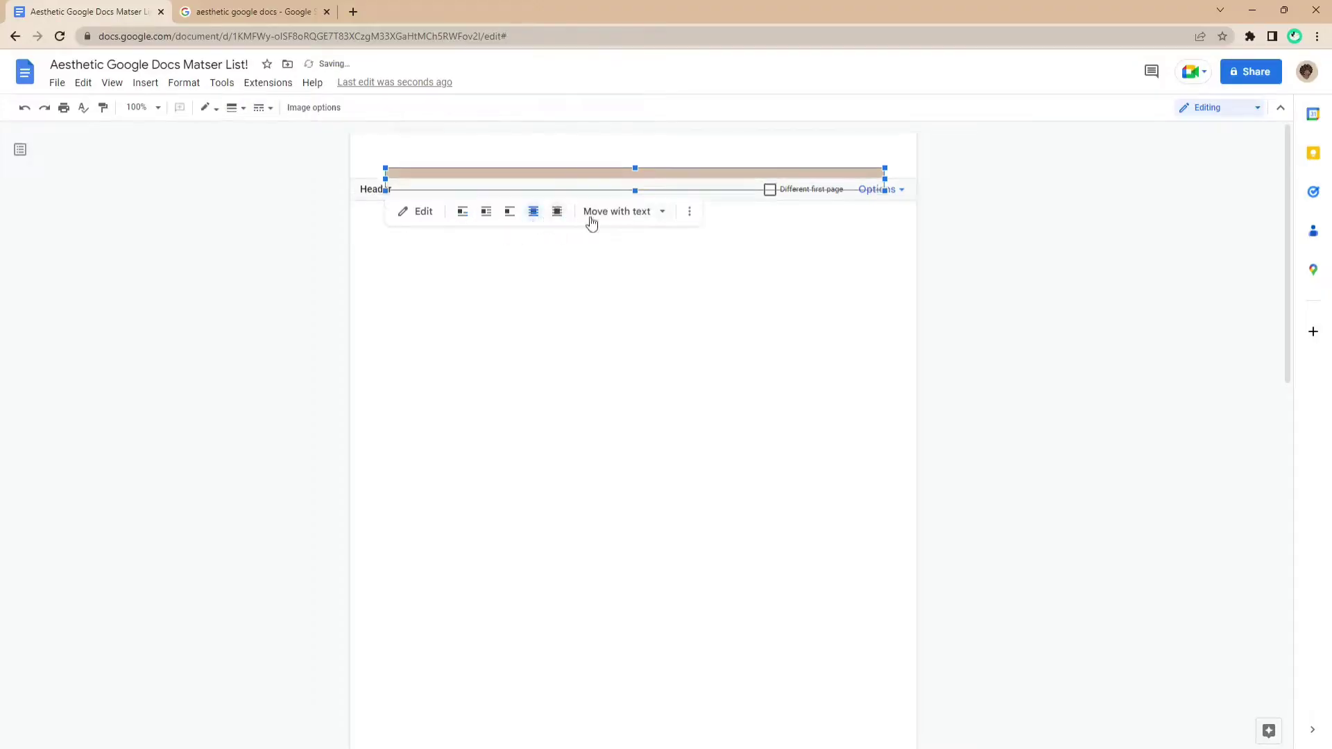
click(670, 218)
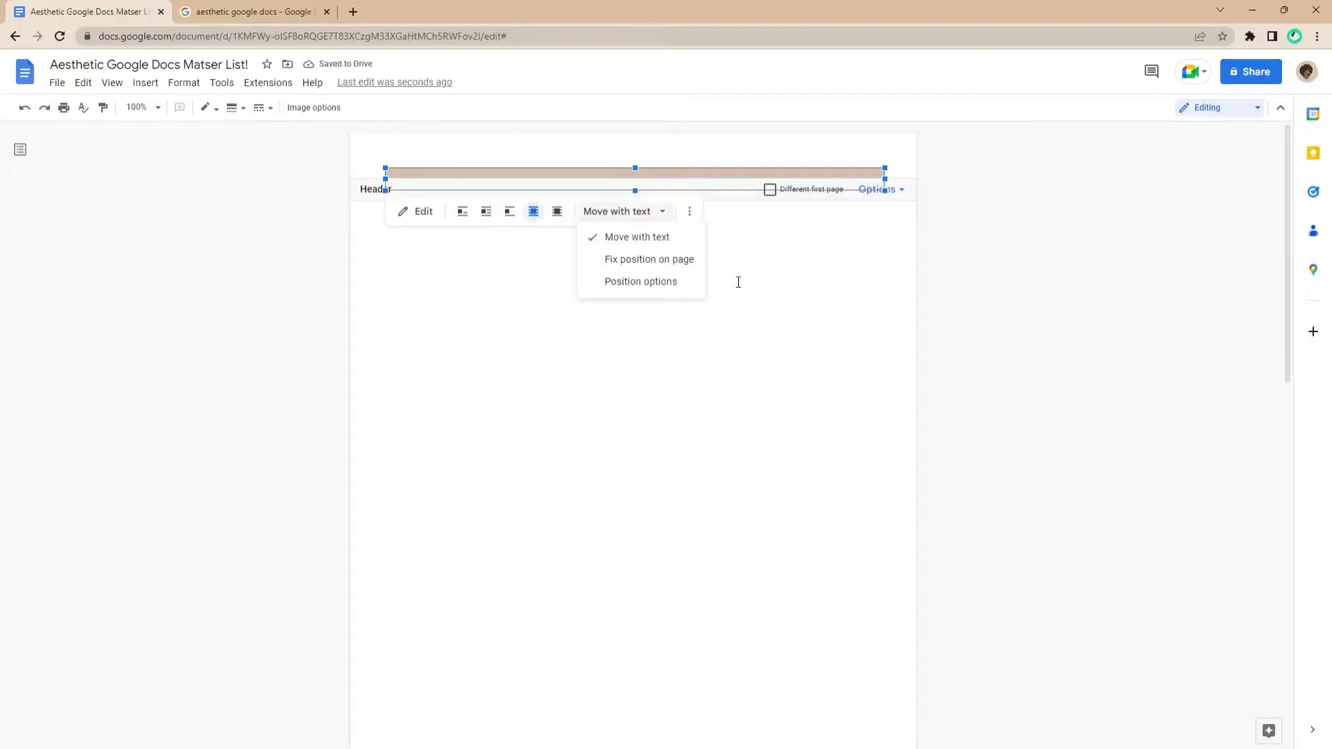
click(696, 267)
drag(760, 178, 758, 163)
click(813, 251)
double_click(402, 158)
drag(485, 165, 485, 179)
Type 'My Aesthetic Notes' in the header at size 21 and shift the bar down-right
click(444, 176)
click(379, 108)
click(379, 109)
text(My Aesthetic Notes)
click(713, 219)
double_click(714, 176)
drag(714, 177, 726, 199)
Make the header title bold and italic, change its highlight, and move the bar
triple_click(529, 180)
click(400, 108)
click(419, 108)
click(480, 107)
click(552, 156)
triple_click(486, 178)
drag(607, 186, 607, 199)
Create a new drawing holding 'My Aesthetic Notes' word art
key(BackSpace)
click(146, 83)
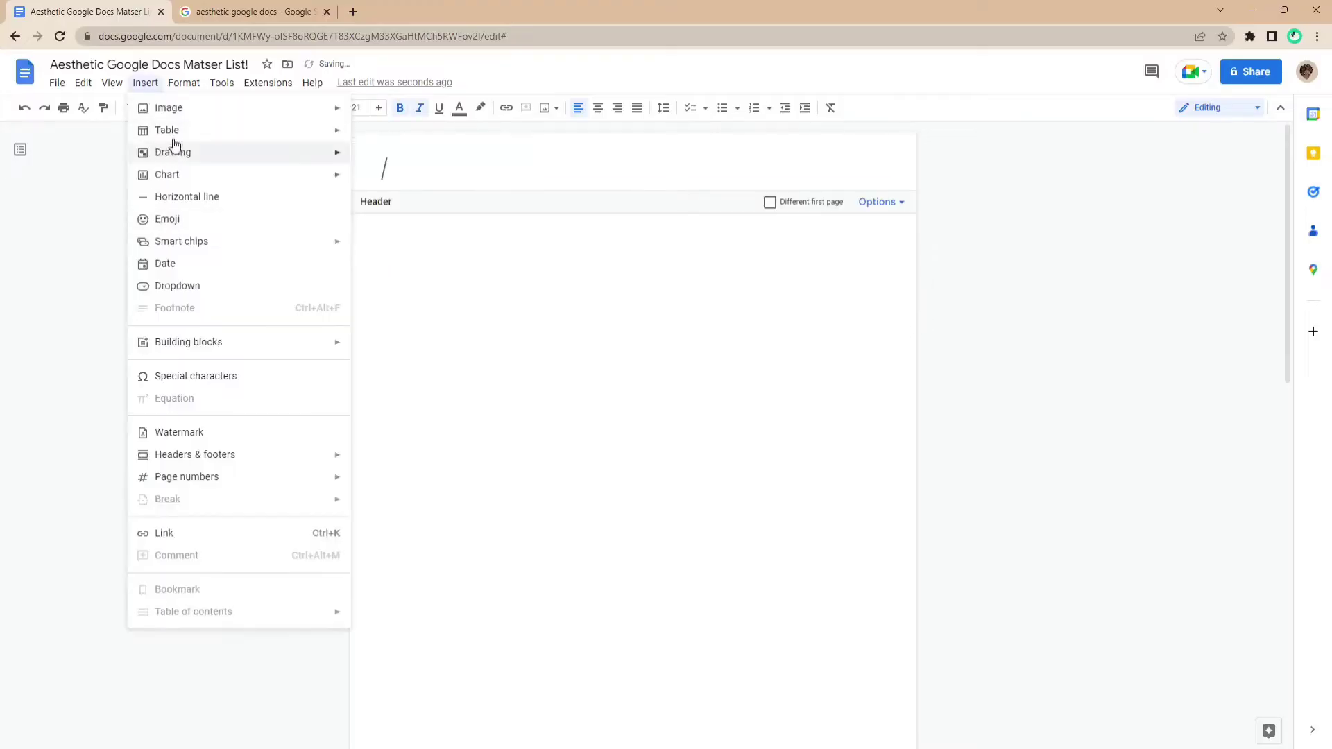
mouse_move(187, 164)
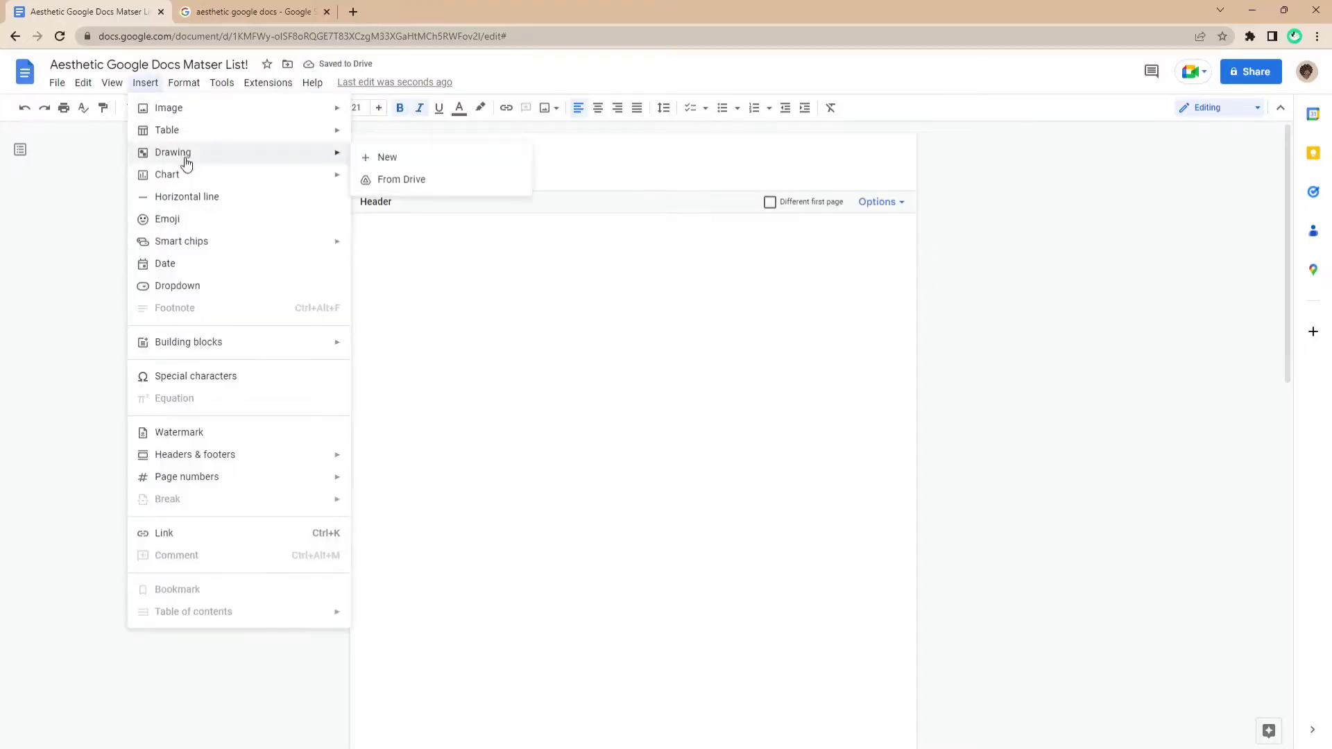
click(378, 157)
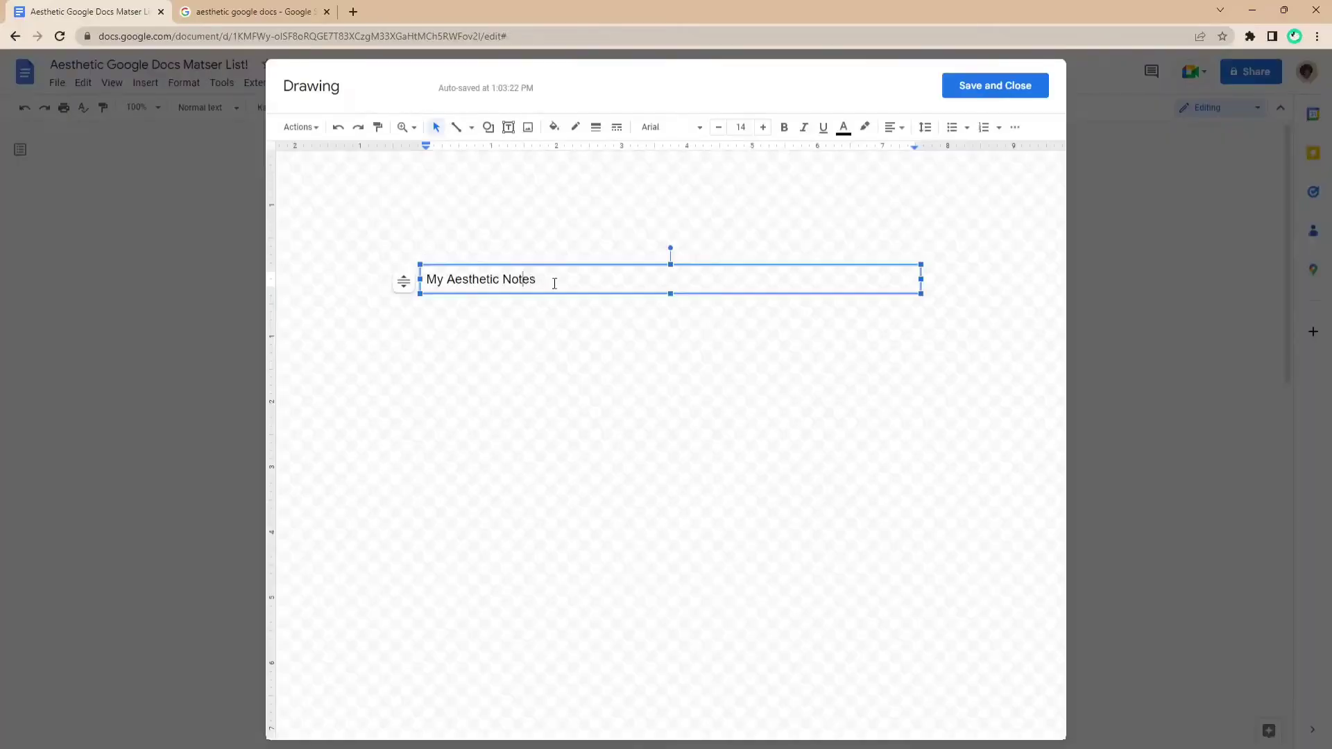
drag(554, 283, 432, 287)
click(318, 129)
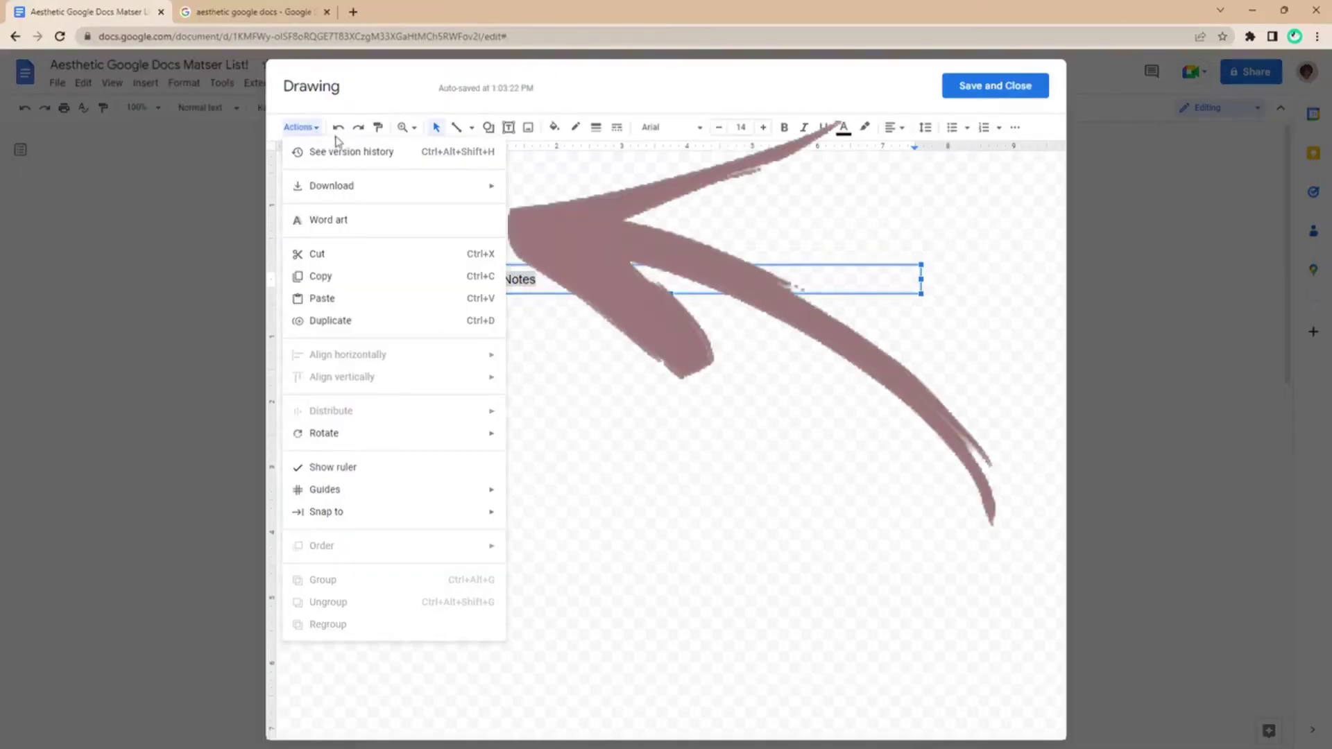
click(401, 282)
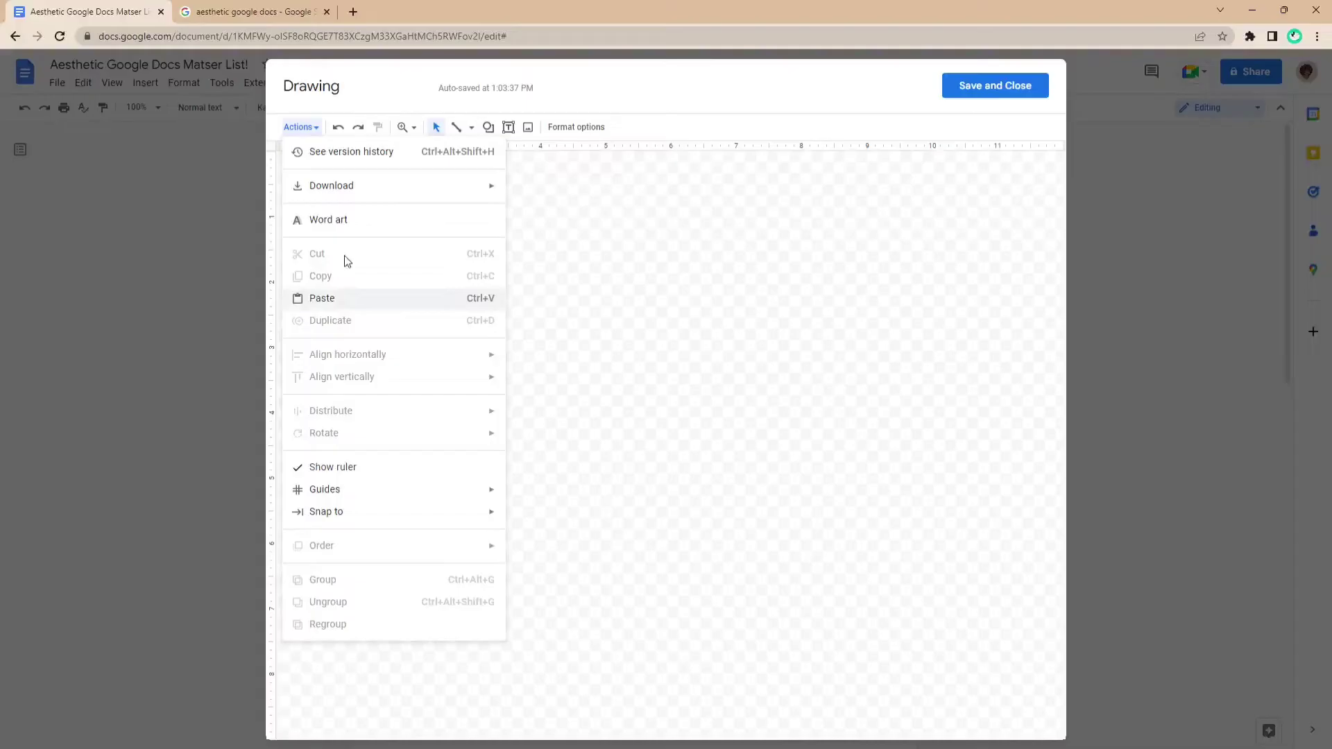
click(328, 220)
text(My)
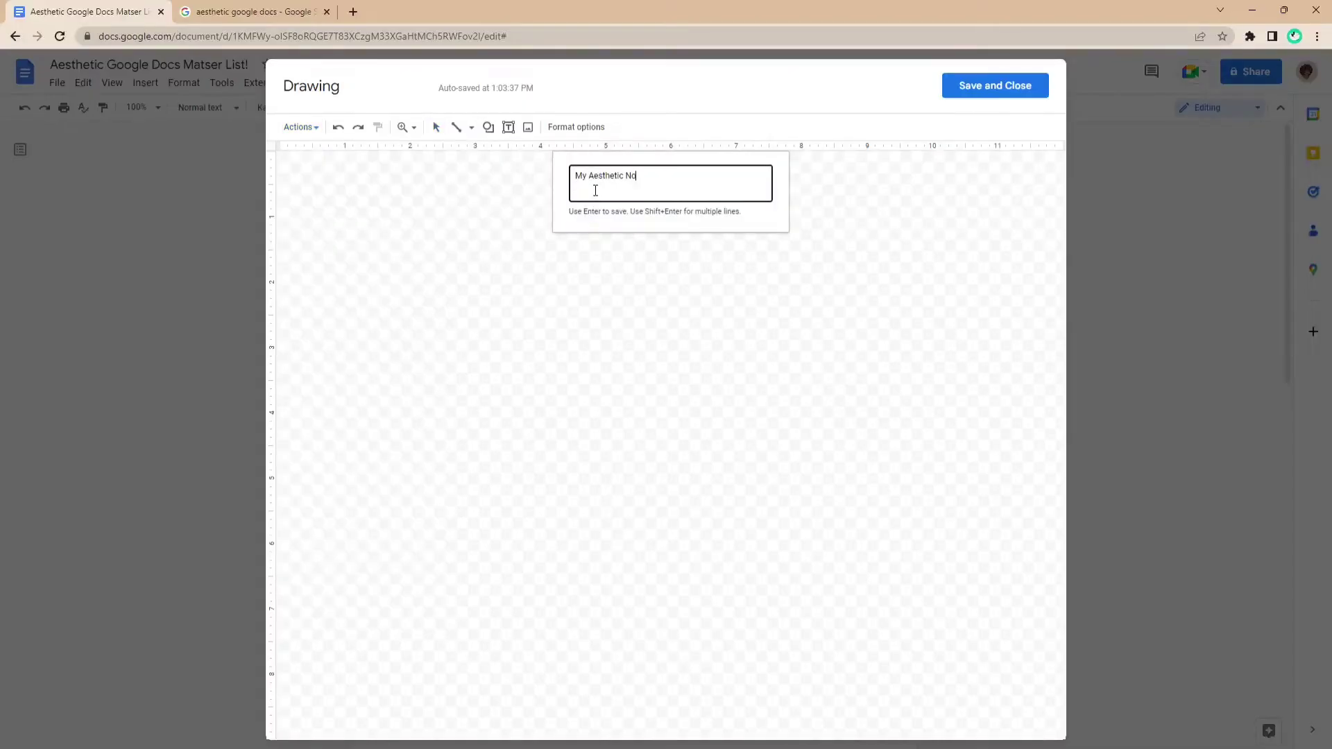
text(Aesthetic No)
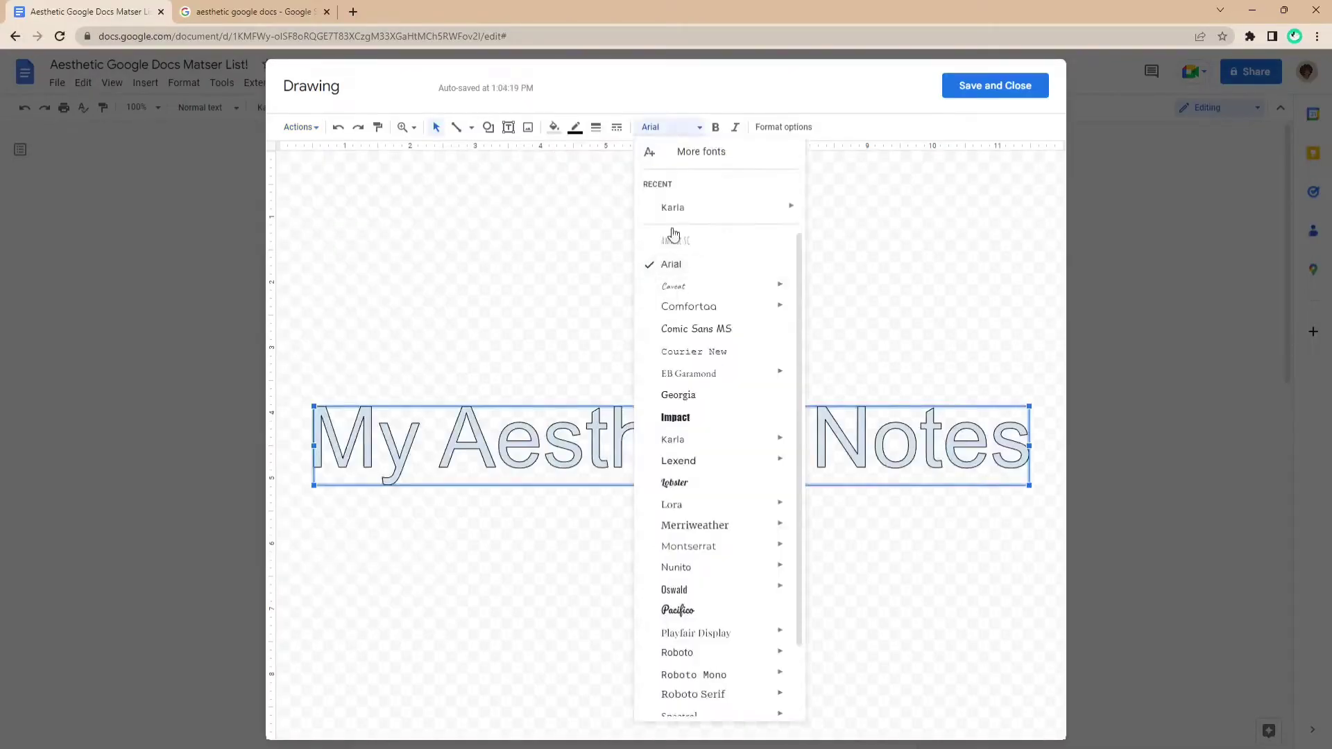
click(576, 127)
Colour the word art #b79f90 in italic Pacifico and save it into the header
click(554, 127)
click(559, 197)
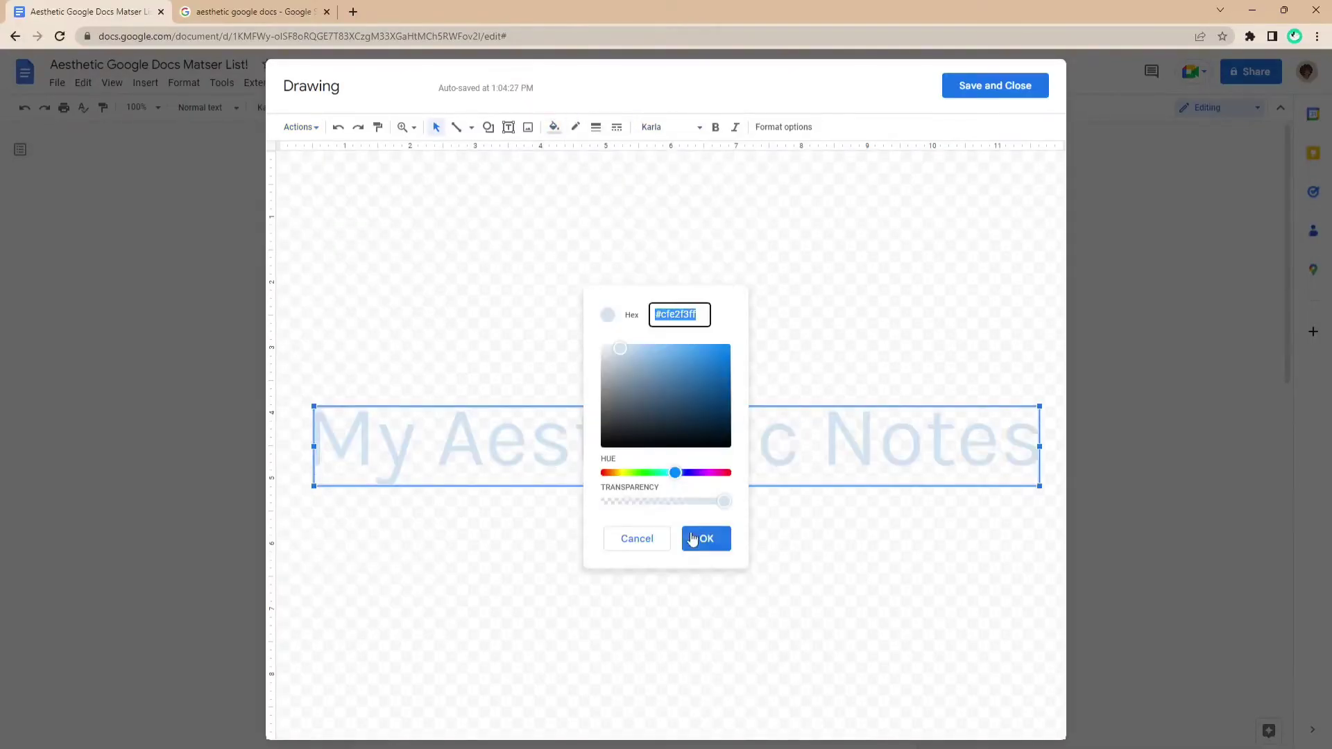
click(615, 472)
click(629, 372)
click(708, 539)
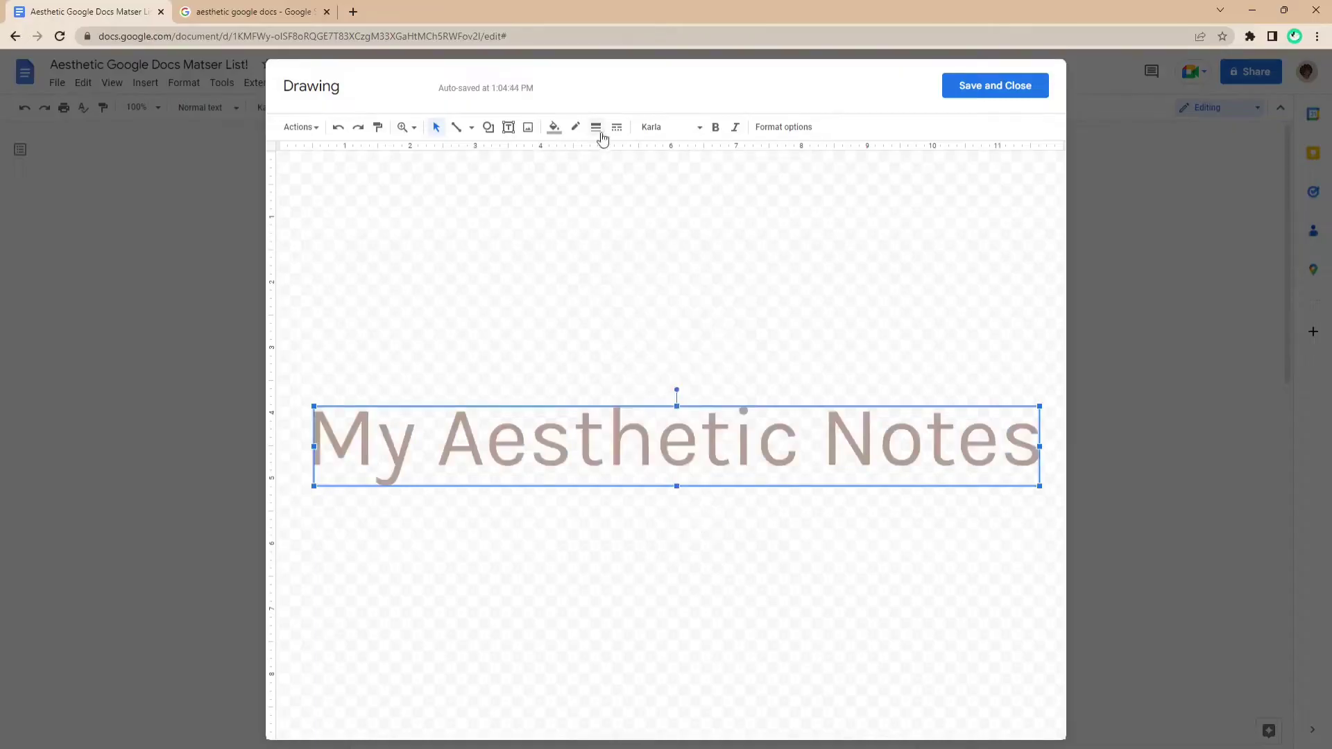
click(735, 127)
click(671, 127)
click(694, 393)
click(978, 85)
Shrink the header word art, set it behind text, and centre it on the page
click(864, 243)
drag(886, 252, 825, 227)
click(540, 263)
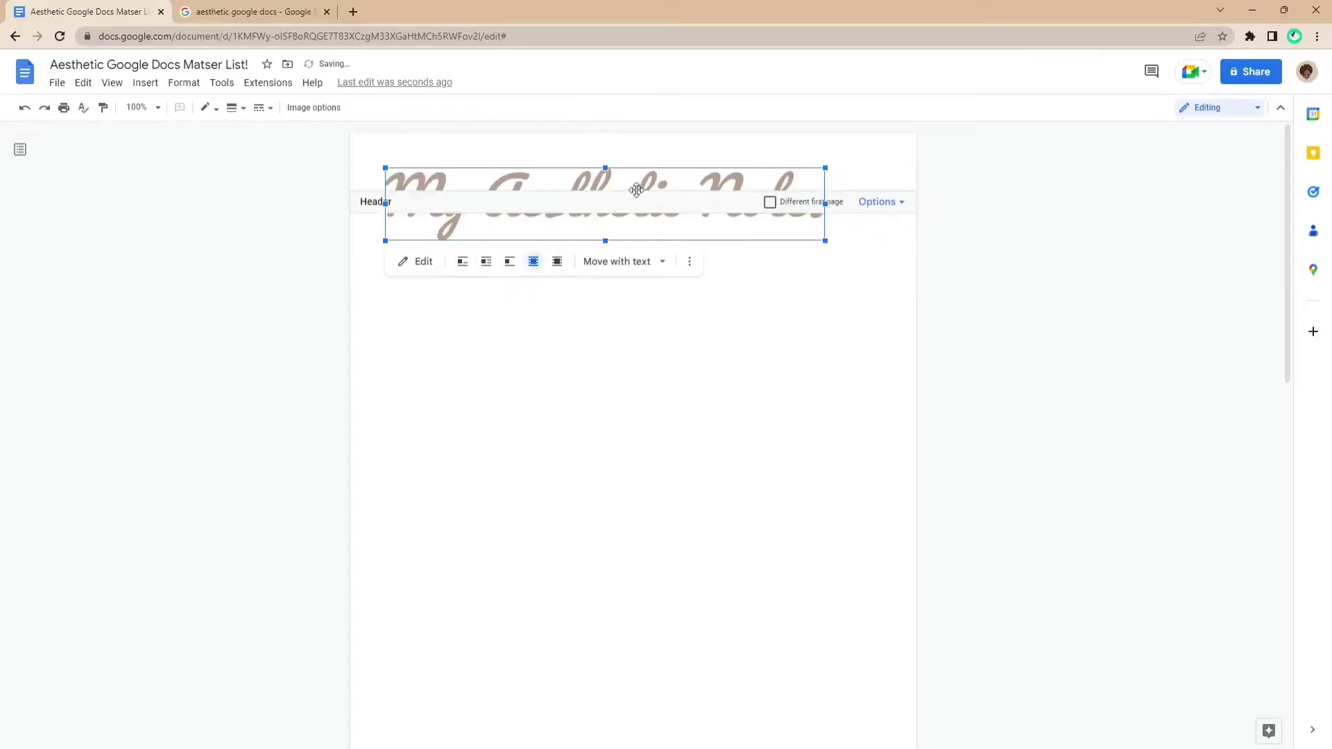
drag(639, 190, 682, 165)
drag(869, 215, 780, 202)
drag(694, 179, 724, 181)
Reopen the drawing and draw a rectangle across the title, sent behind it
click(490, 226)
double_click(556, 466)
click(567, 603)
click(489, 127)
click(598, 156)
drag(315, 467, 1051, 495)
drag(914, 496, 921, 502)
key(ctrl+Down)
Give the rectangle a transparent border and mostly see-through brown fill, then save the drawing
click(575, 127)
click(581, 169)
click(576, 127)
click(658, 330)
click(554, 127)
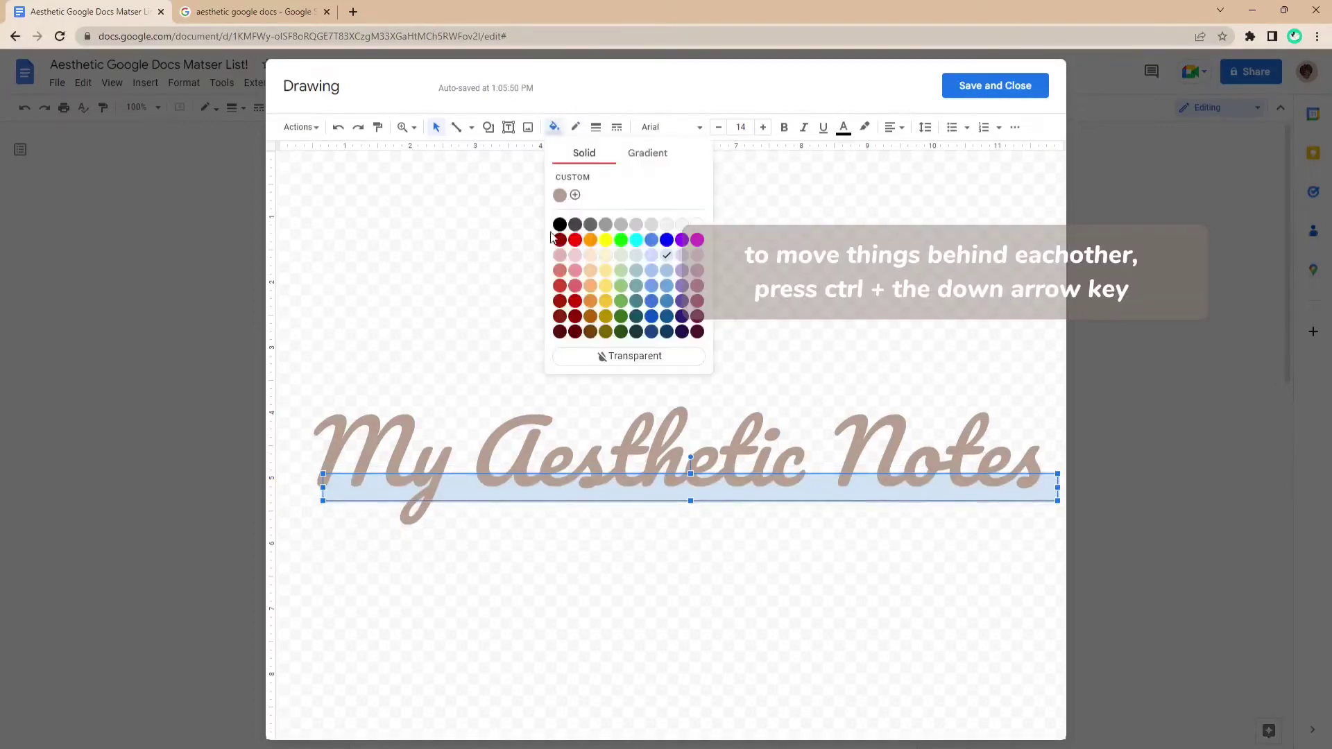
click(560, 195)
click(553, 127)
click(576, 195)
drag(723, 501, 641, 501)
click(707, 539)
key(ctrl+Down)
click(995, 85)
Add a new header line, try a horizontal line there, then delete it
key(Return)
click(146, 82)
click(182, 198)
click(880, 207)
key(BackSpace)
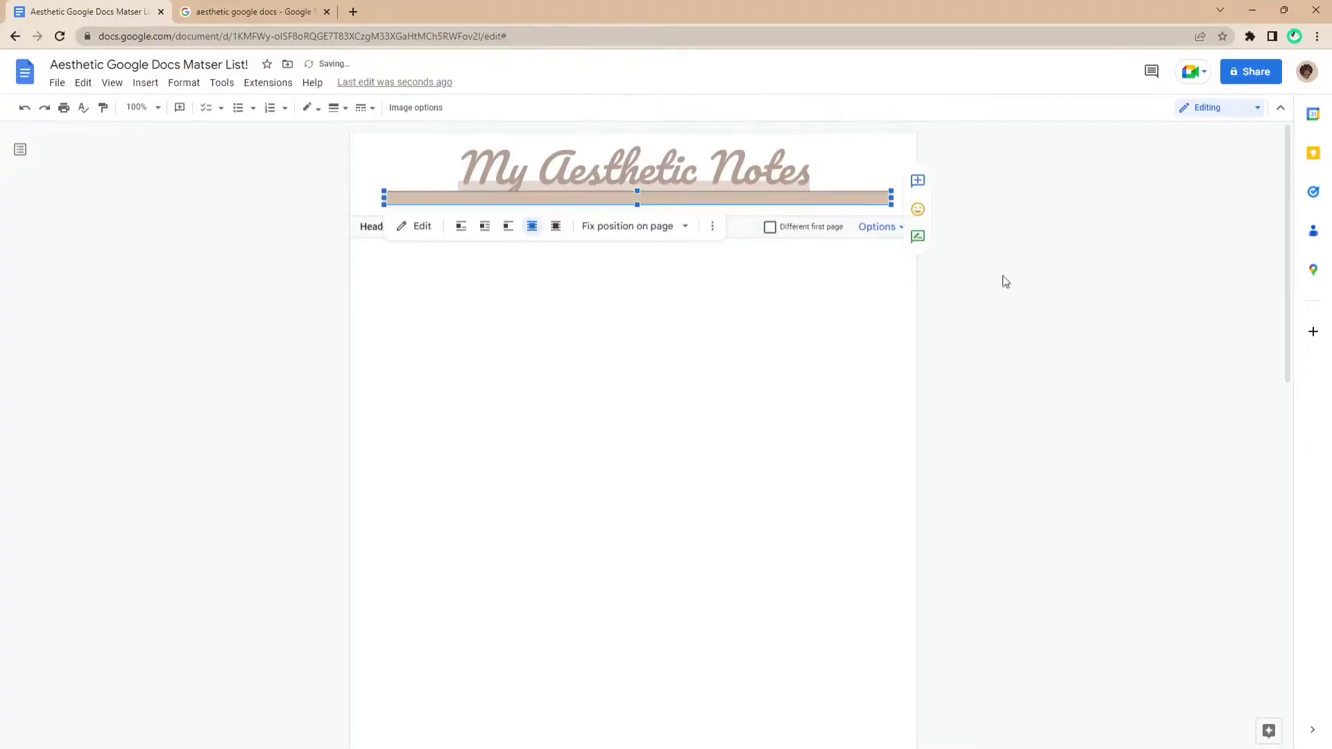
Exit header editing and bring up the Insert table size grid
click(528, 261)
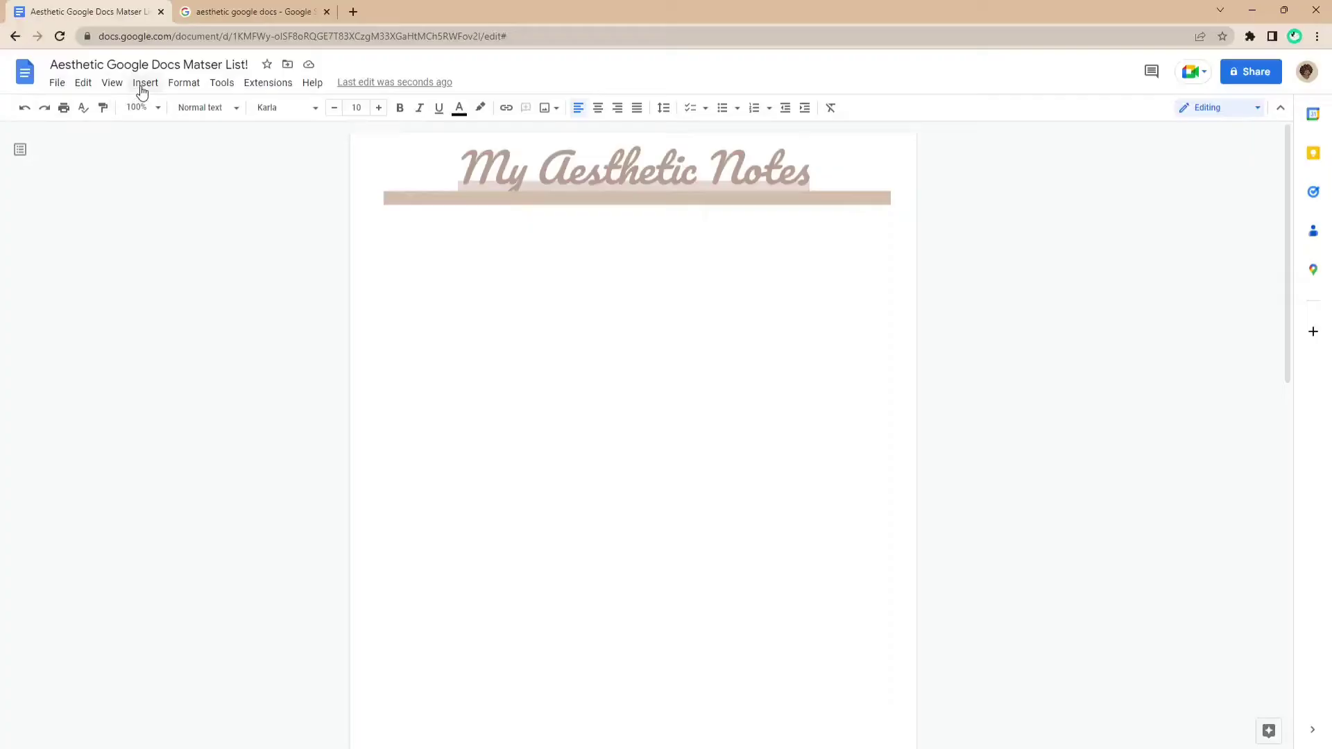
click(143, 84)
mouse_move(158, 130)
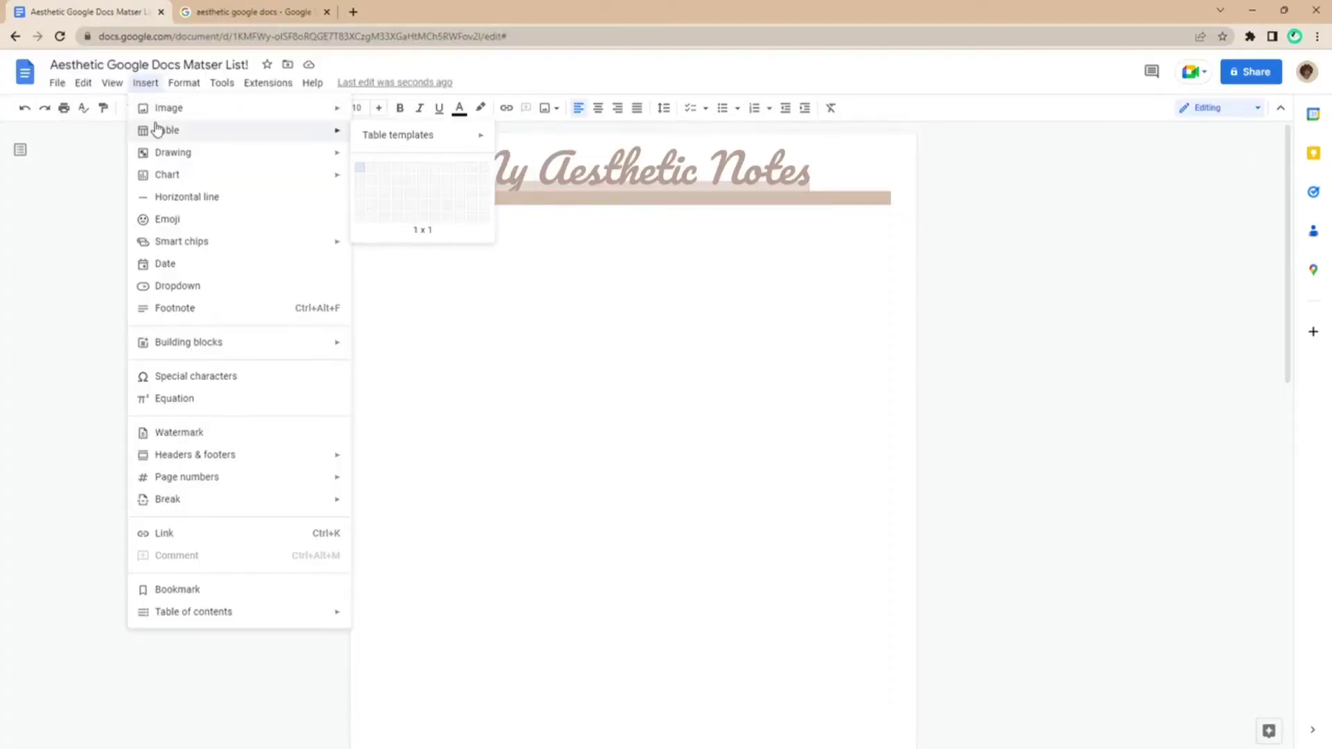
Insert a 1x1 table with a 2.25pt border in a light custom colour
click(360, 168)
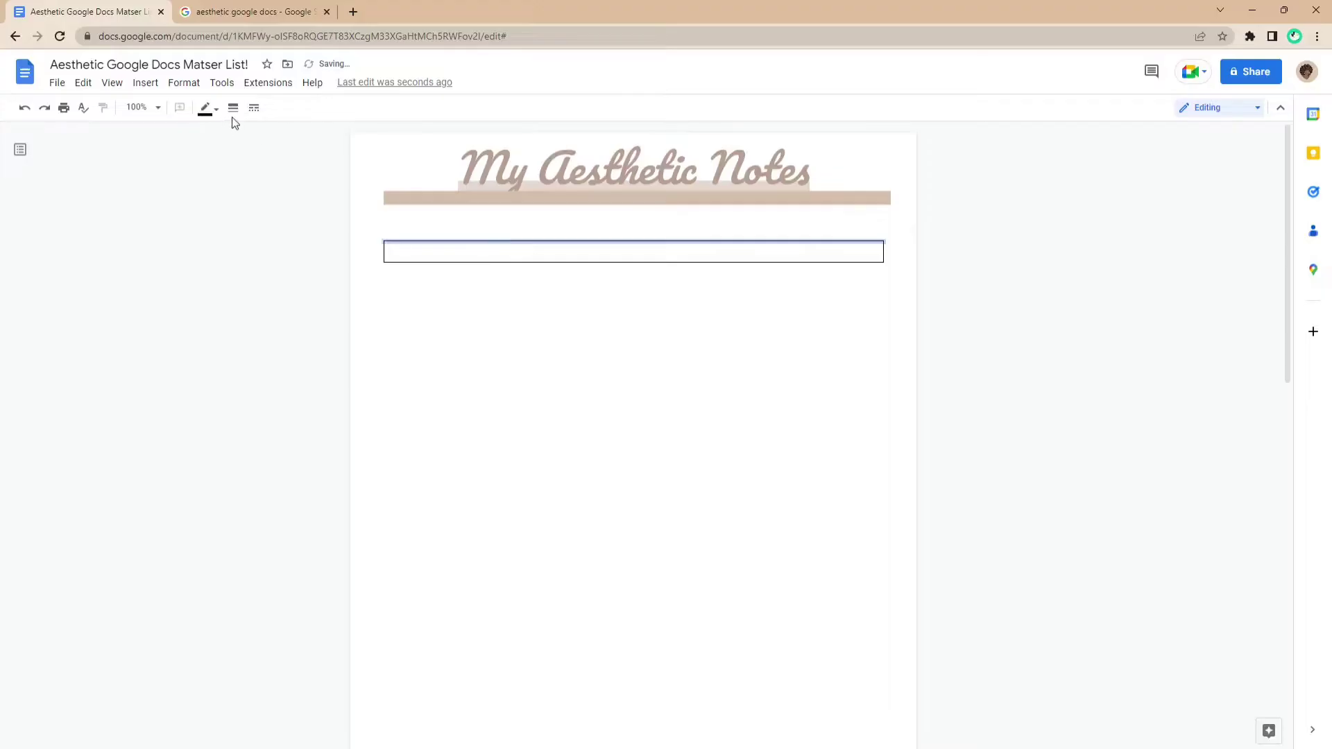
click(234, 108)
click(274, 243)
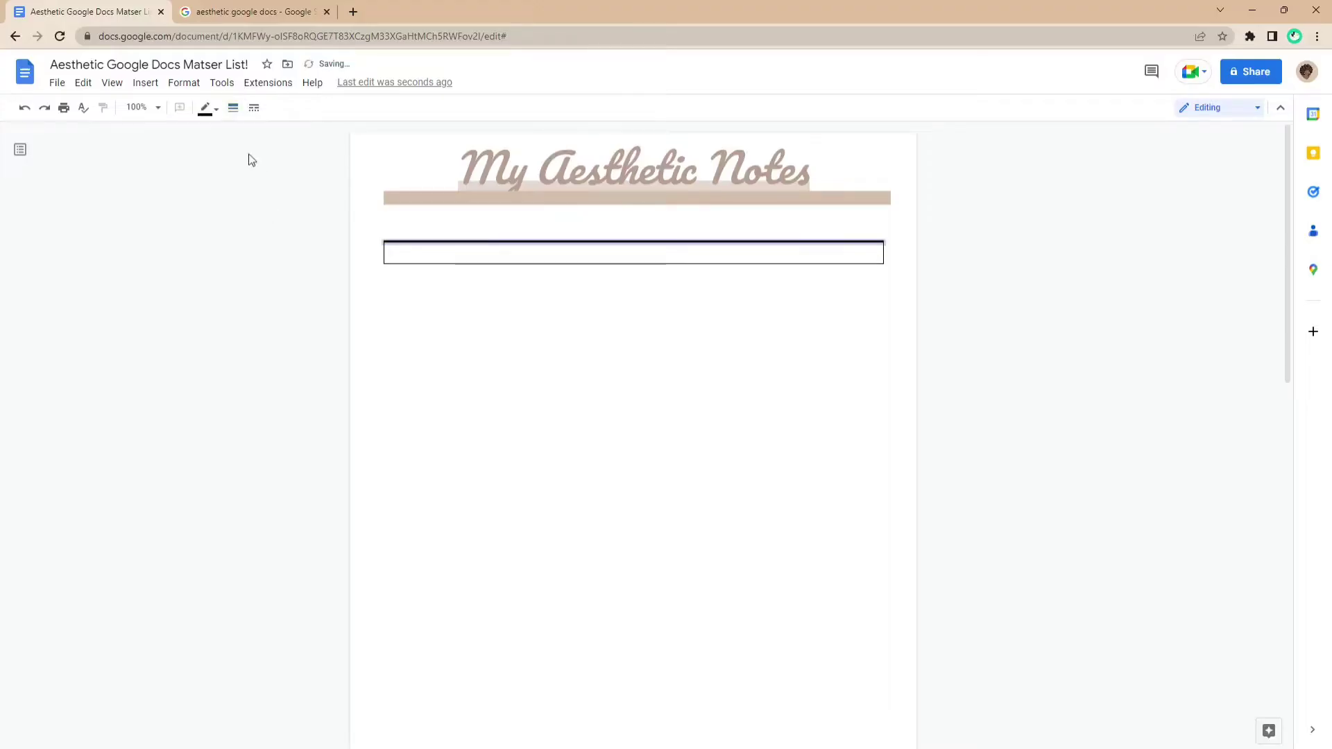
click(218, 116)
click(220, 270)
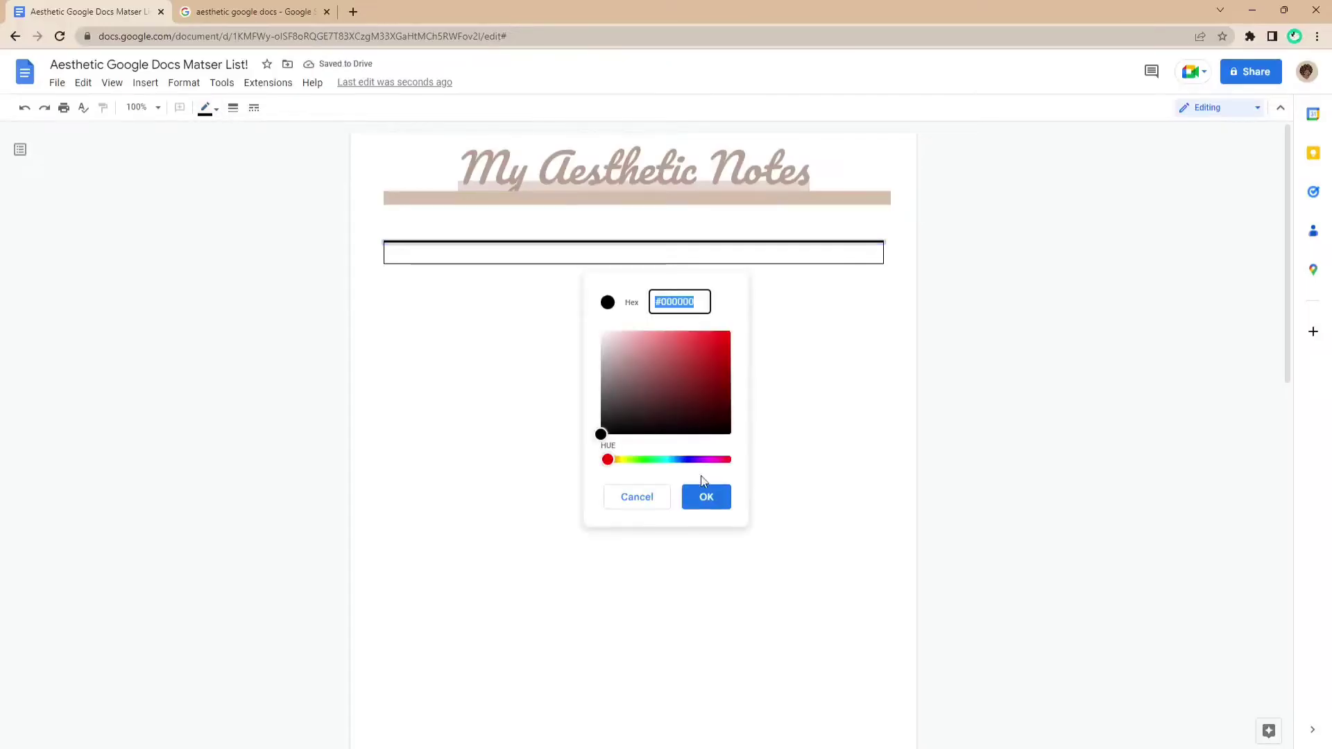
click(705, 495)
click(214, 115)
click(231, 272)
Make the 'Add the title of your notes here <3' label size 11 with a light custom highlight
click(394, 261)
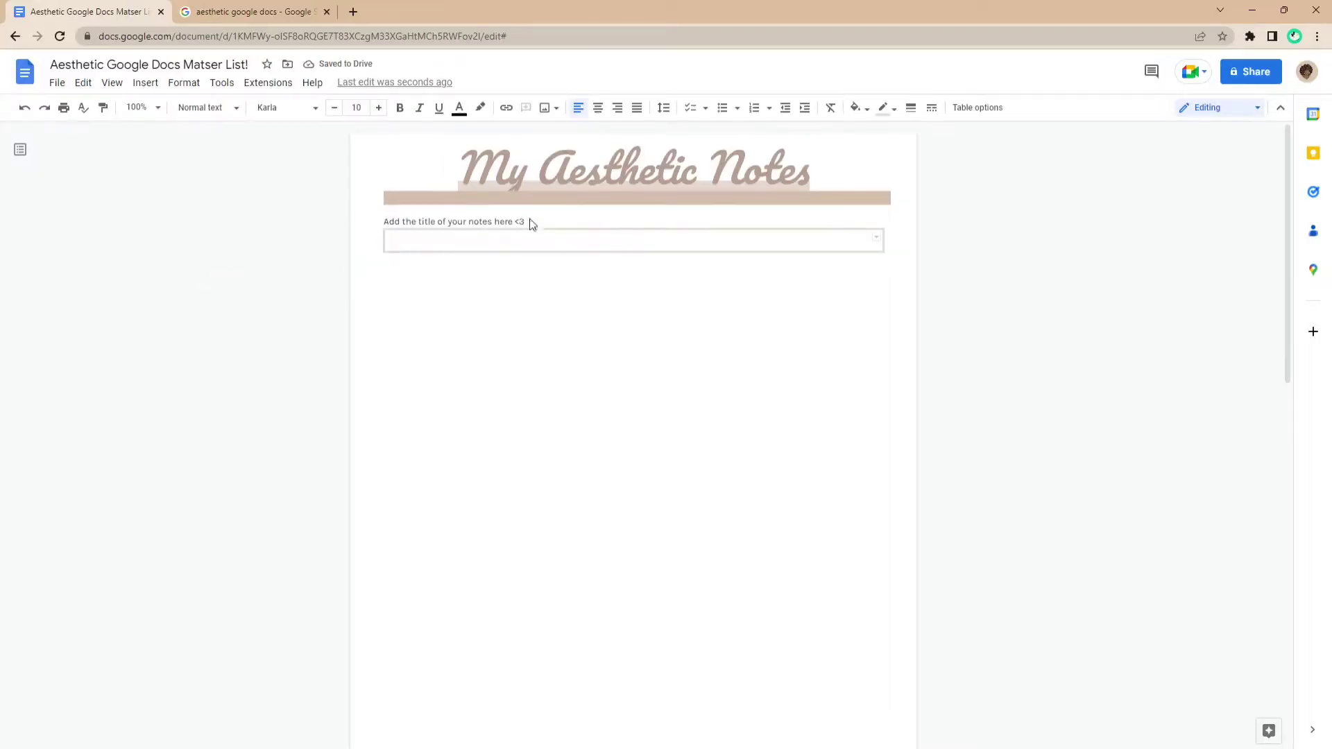
drag(531, 223, 388, 216)
click(380, 108)
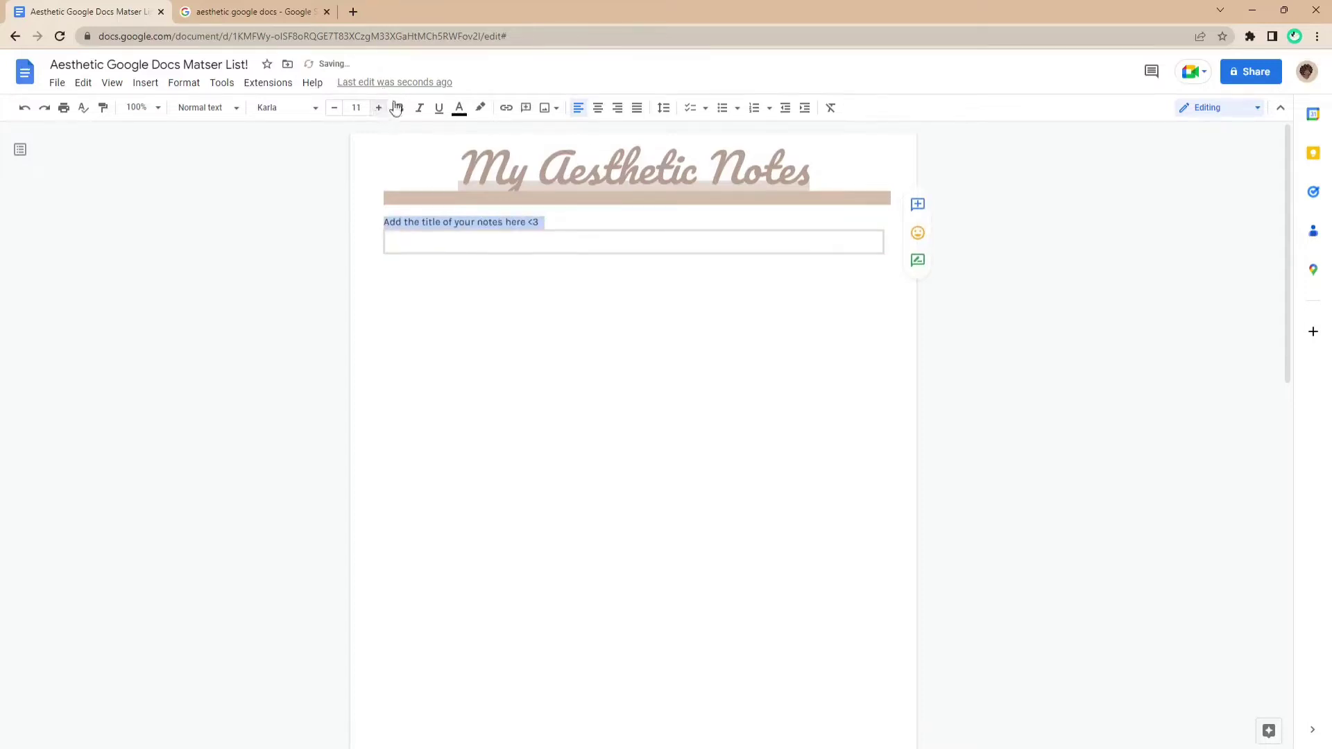
click(480, 108)
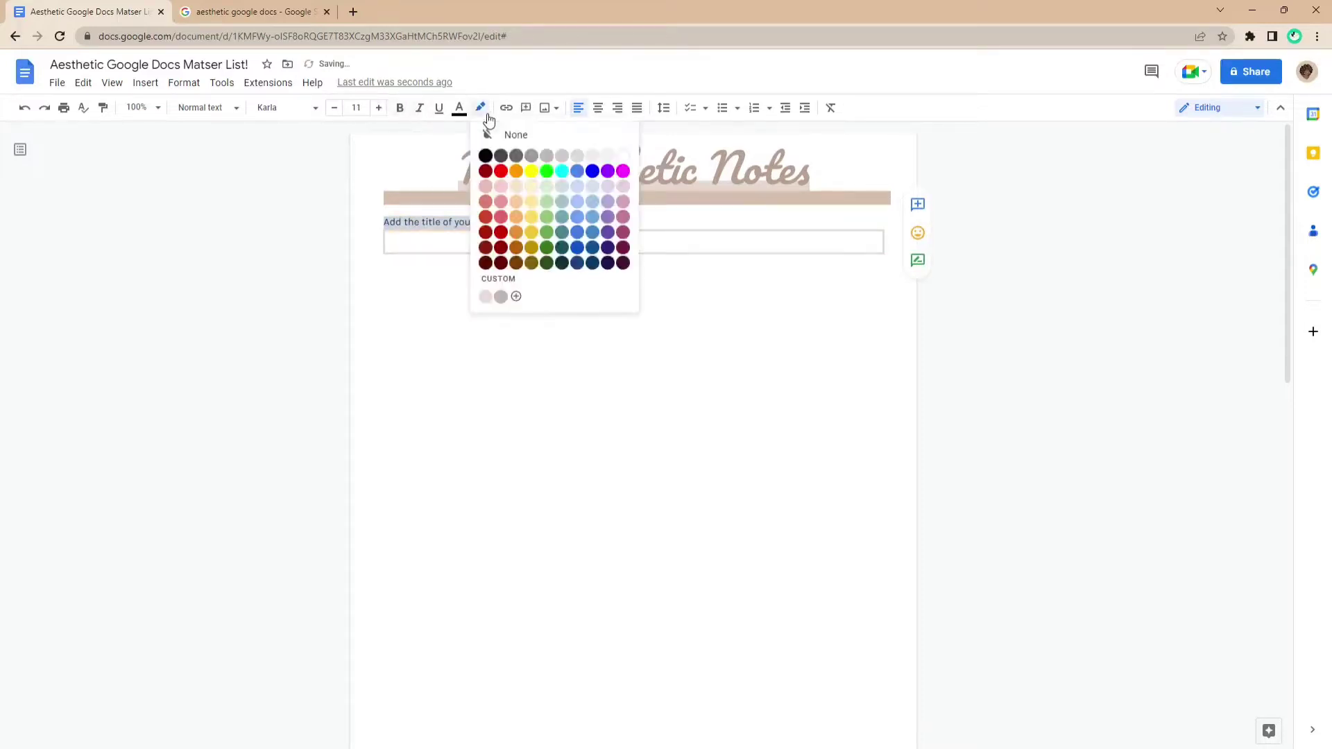
click(485, 297)
click(494, 306)
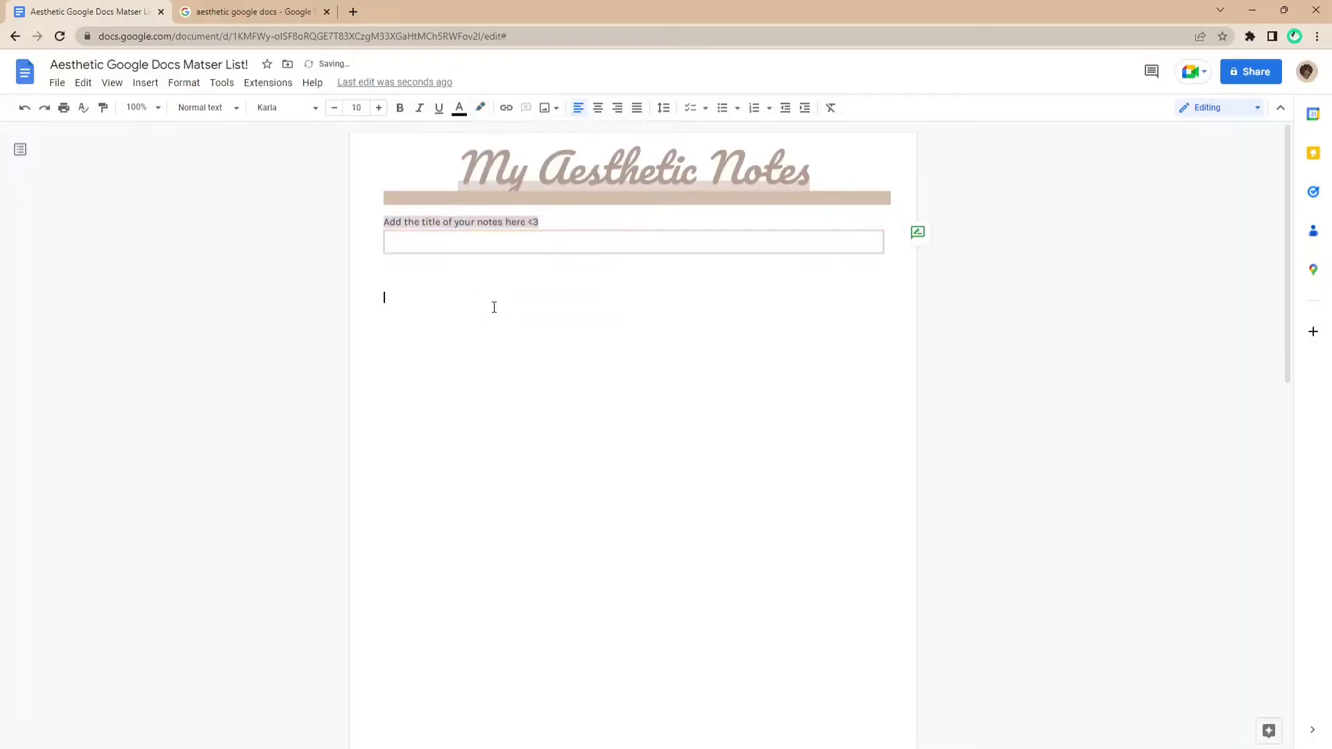
Type the heading 'Title of your first heading' in the note box, with blank lines below
click(28, 154)
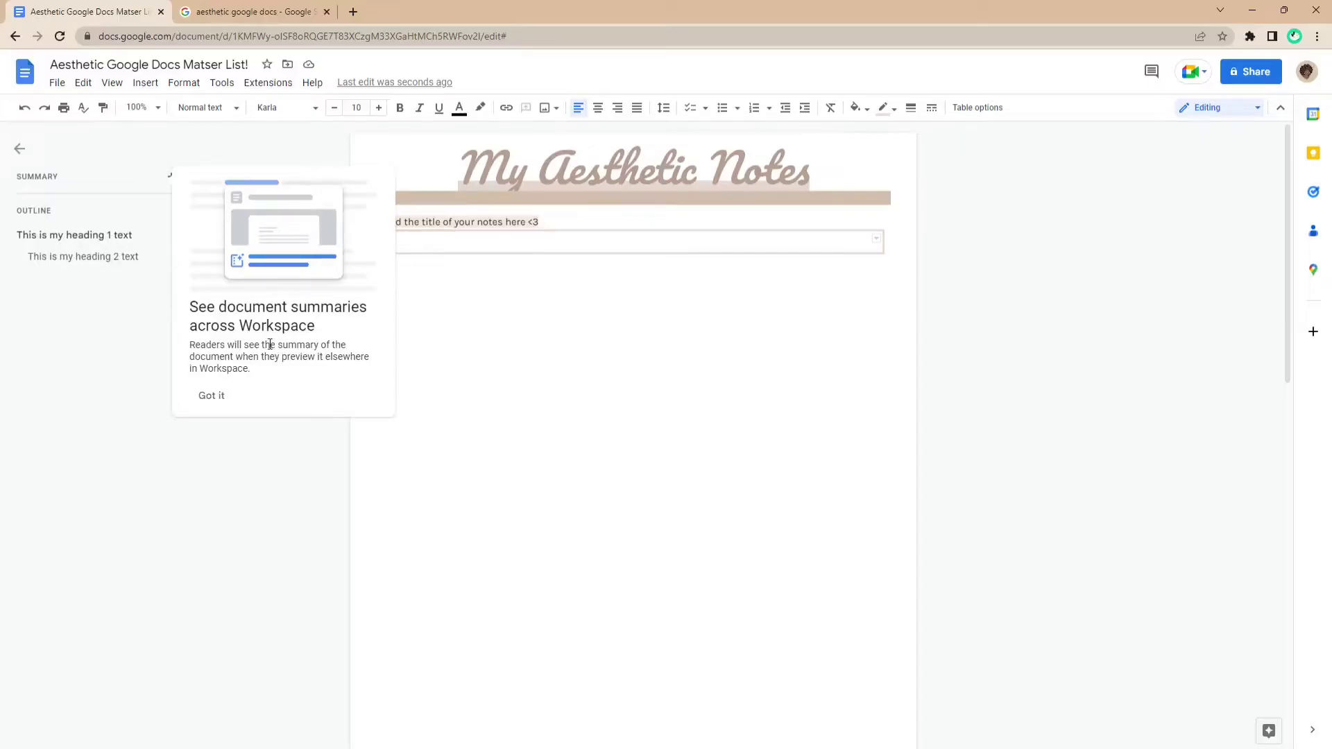
click(214, 396)
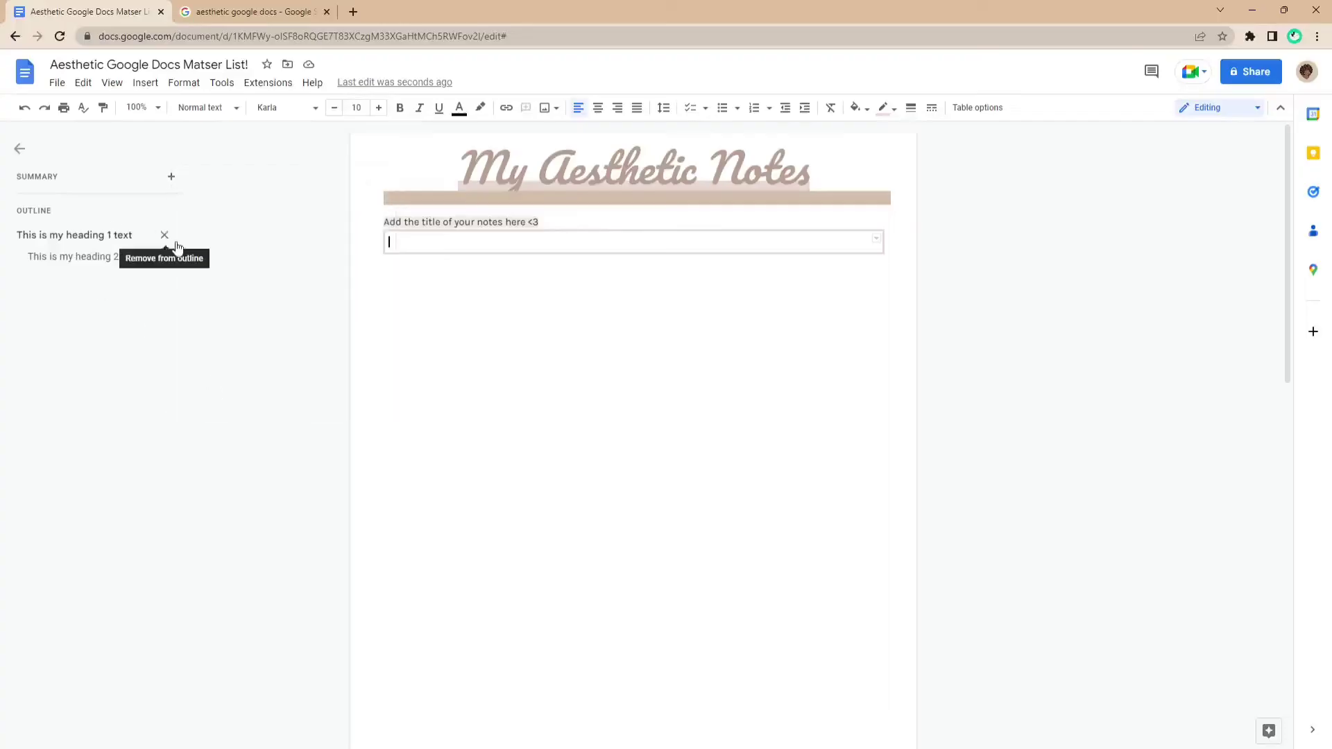
scroll(437, 356, down, 8)
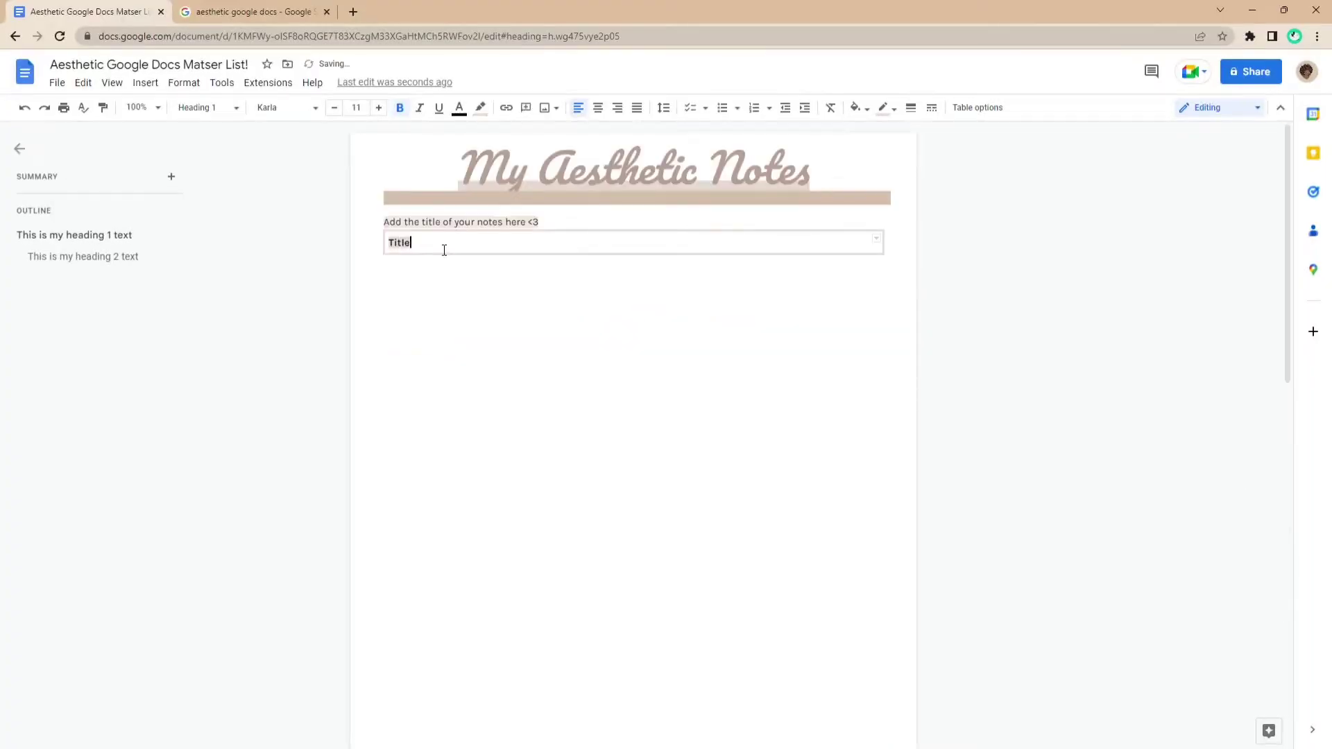
text(of your first heading)
key(Return)
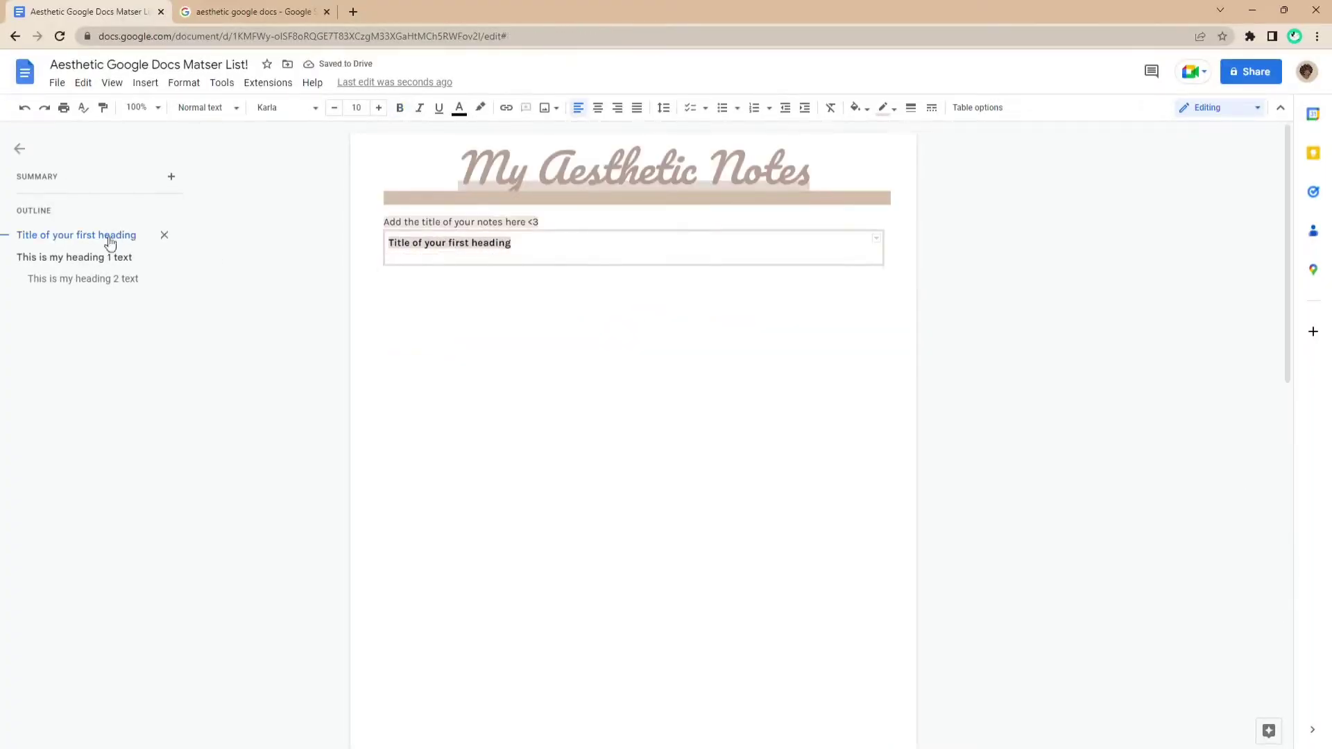
click(20, 149)
key(Return)
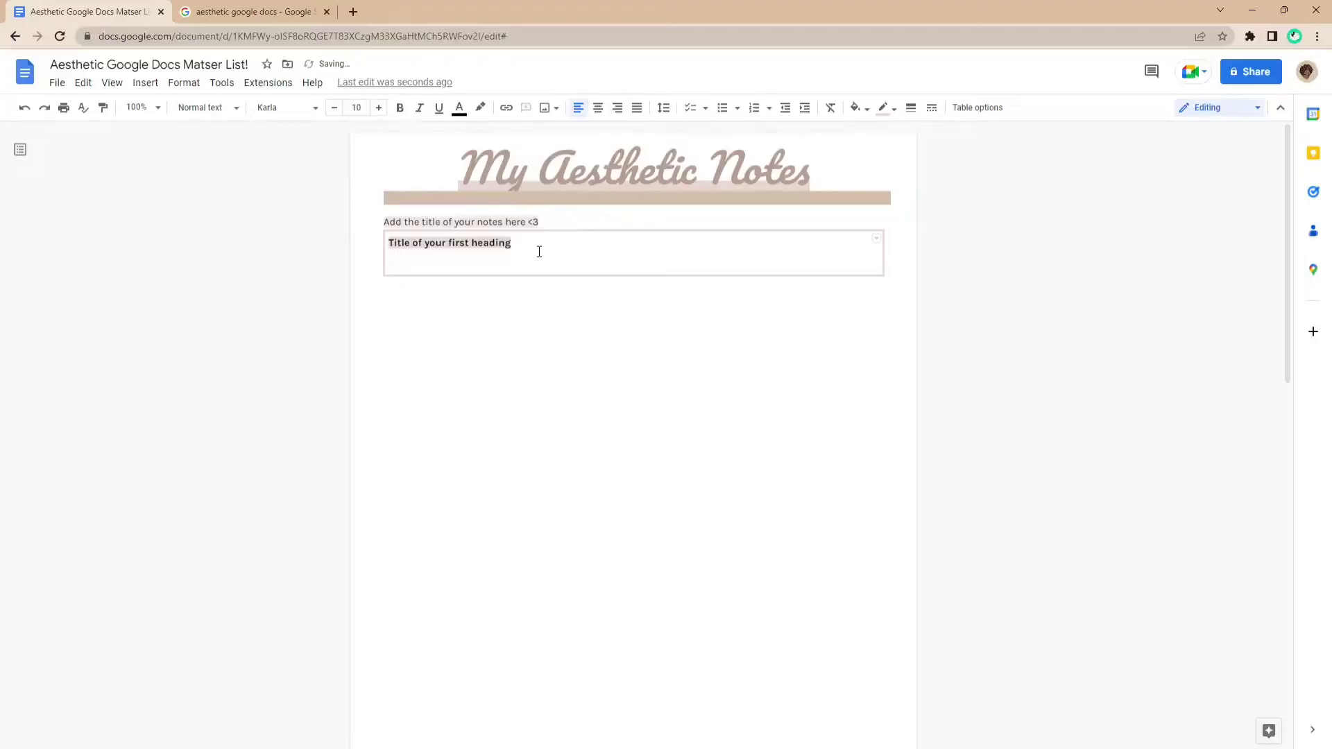
Start a 01, 02 numbered list: 'Add the details for your first heading' plus a second tip
text(01.)
click(770, 109)
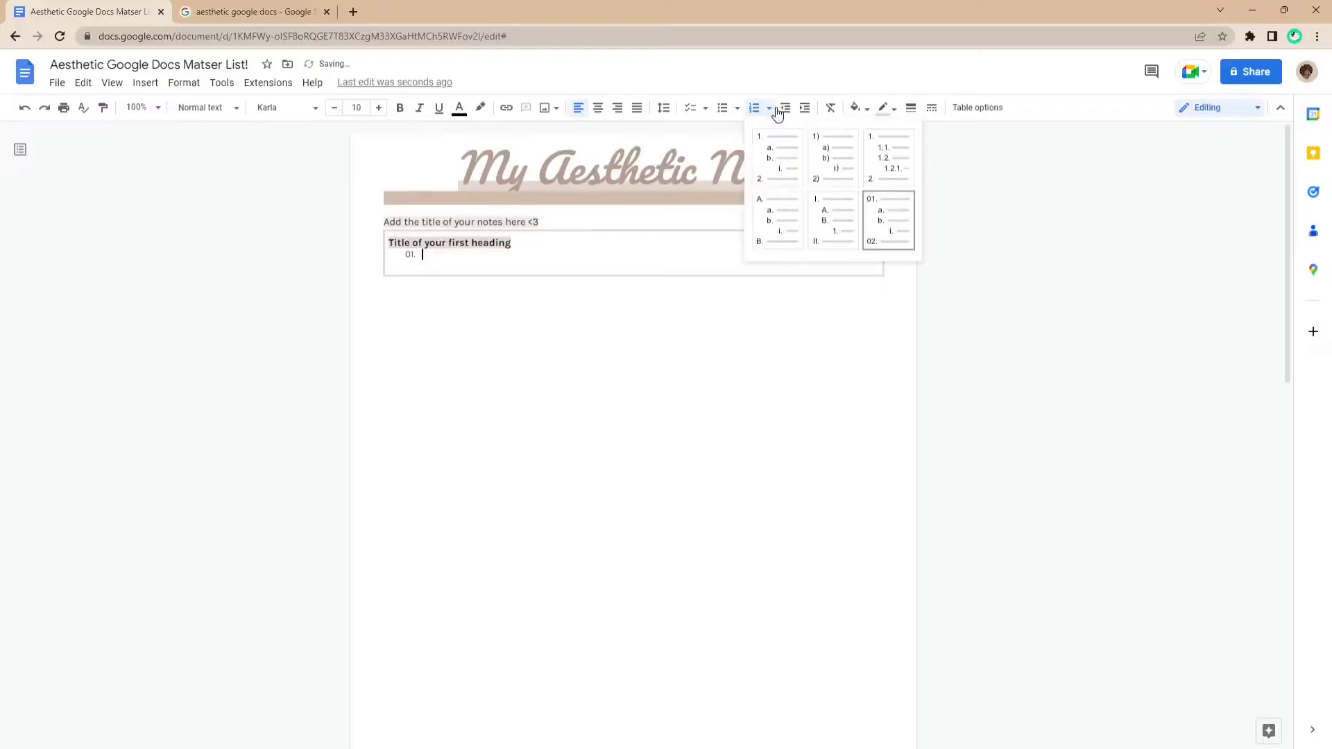
click(425, 255)
text(Add the details for your first heading)
key(Return)
text(Make sure that you have ad least two points for each heading, an incomplete list usually looks small)
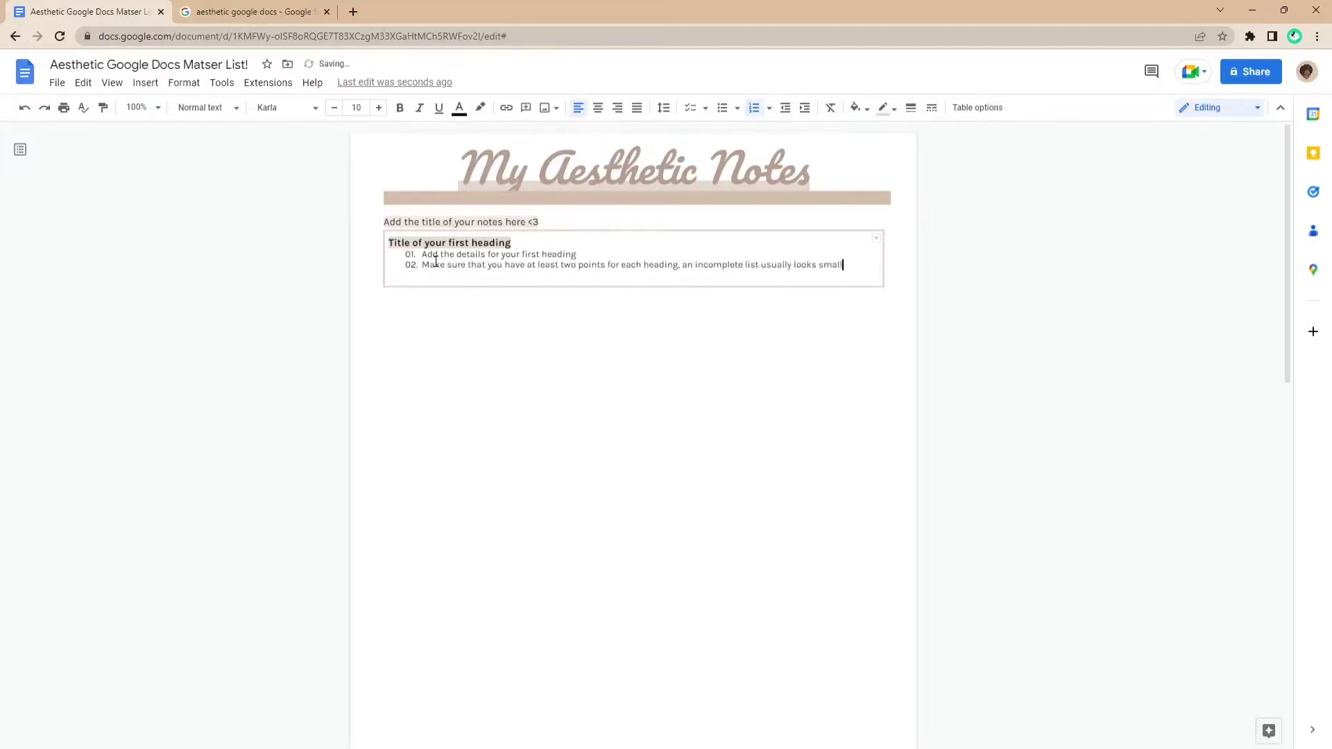
Add two indented sub-points under item 01 explaining Tab to indent and Shift+Tab to return
click(586, 261)
key(Return)
key(Tab)
text(Yf you have more details to add, press tab to add an indent into your list)
key(Return)
text(Want to go back? Press shi)
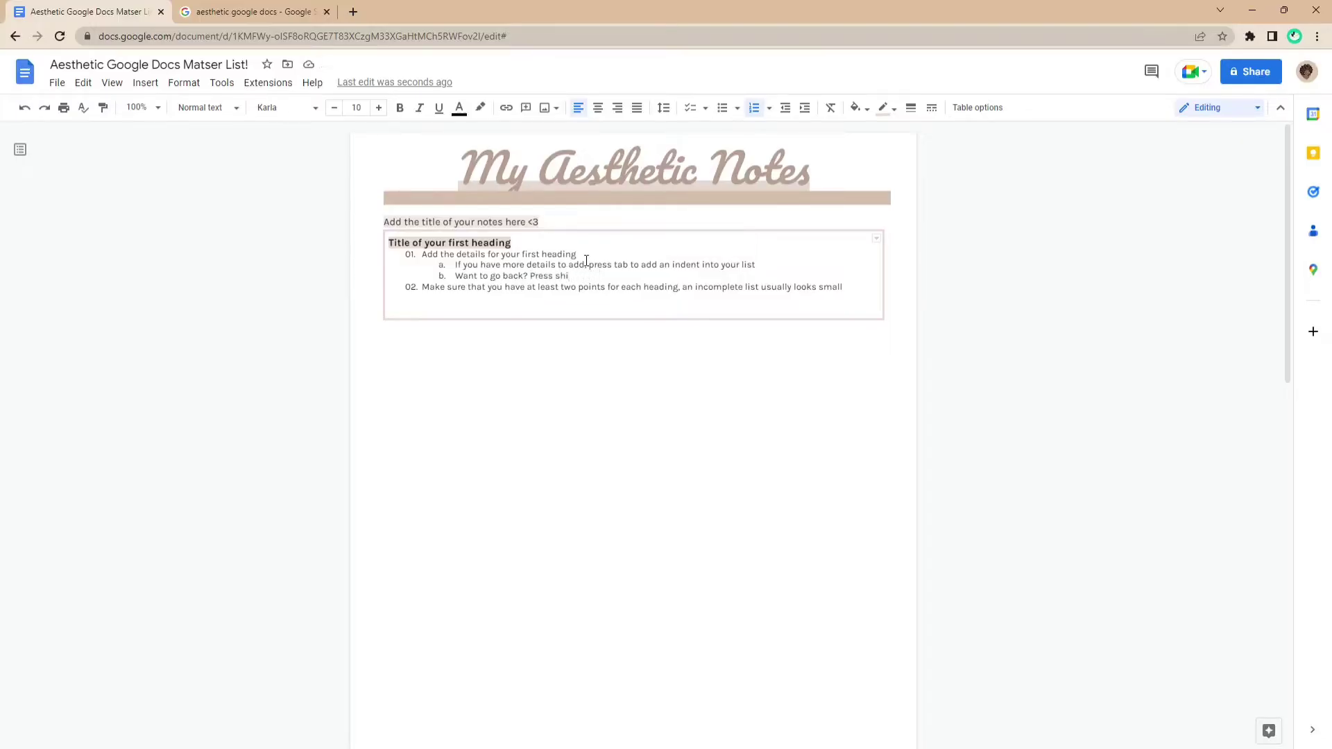
text(ft tab)
text(back to the original)
key(BackSpace)
key(BackSpace)
key(BackSpace)
key(BackSpace)
key(BackSpace)
key(BackSpace)
key(BackSpace)
key(BackSpace)
key(BackSpace)
key(BackSpace)
key(BackSpace)
key(BackSpace)
key(BackSpace)
key(BackSpace)
key(BackSpace)
key(BackSpace)
key(BackSpace)
key(BackSpace)
key(BackSpace)
key(BackSpace)
text(original list)
key(Return)
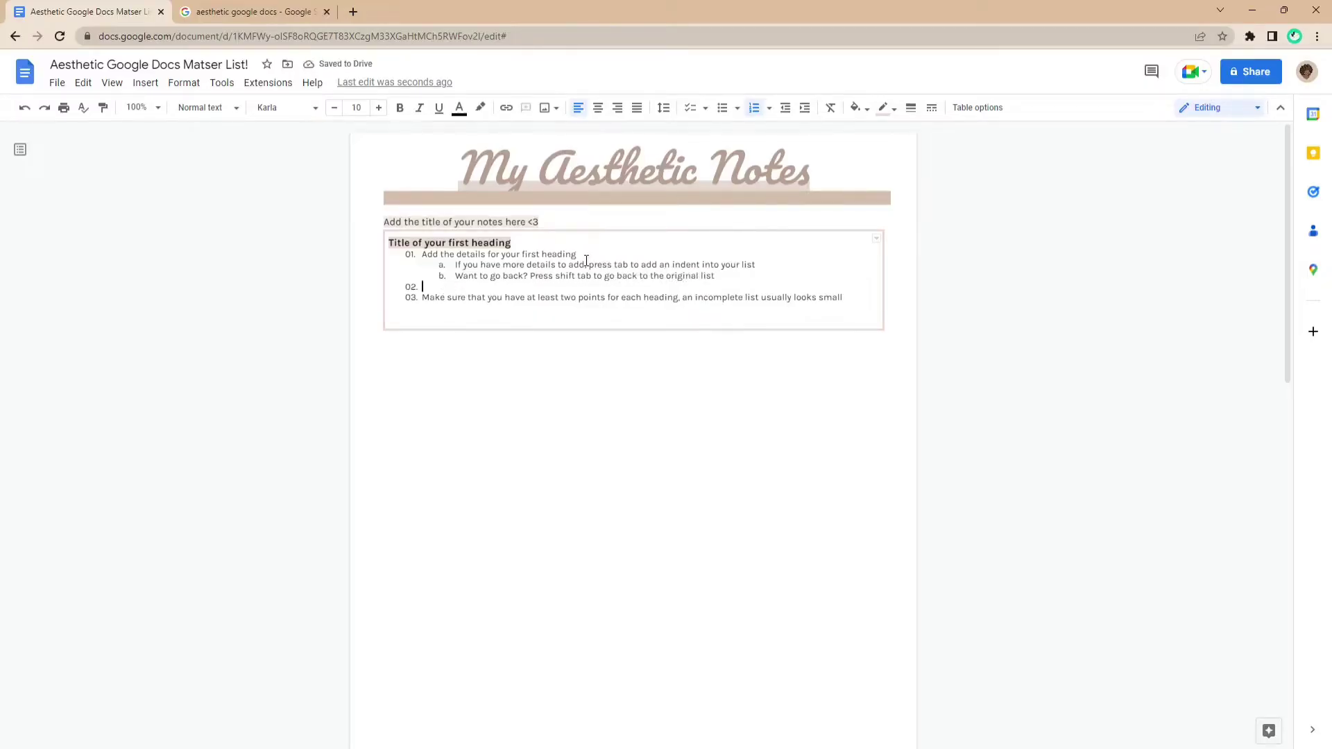
Type 'Sometimes its better to group things like this!' and insert the window image with 1/16" margin
text(Sometimes its better to group things like this!)
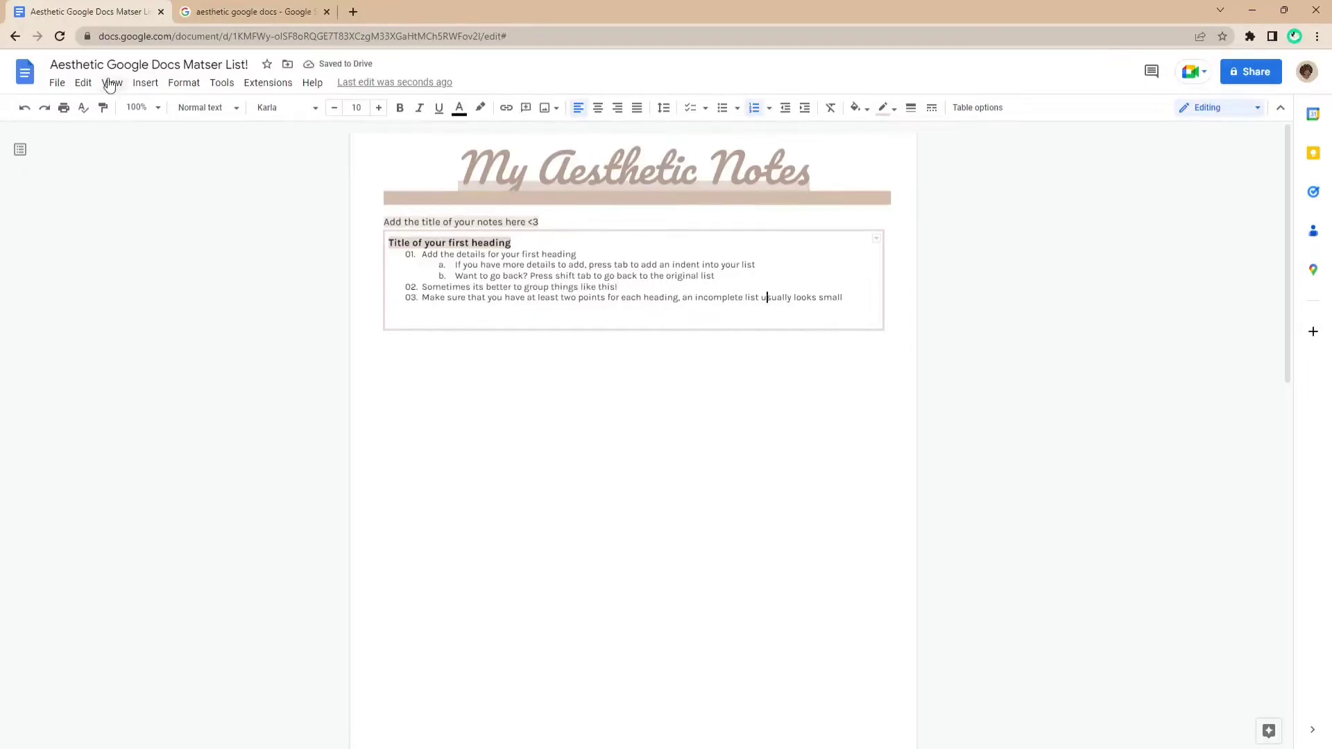
click(130, 84)
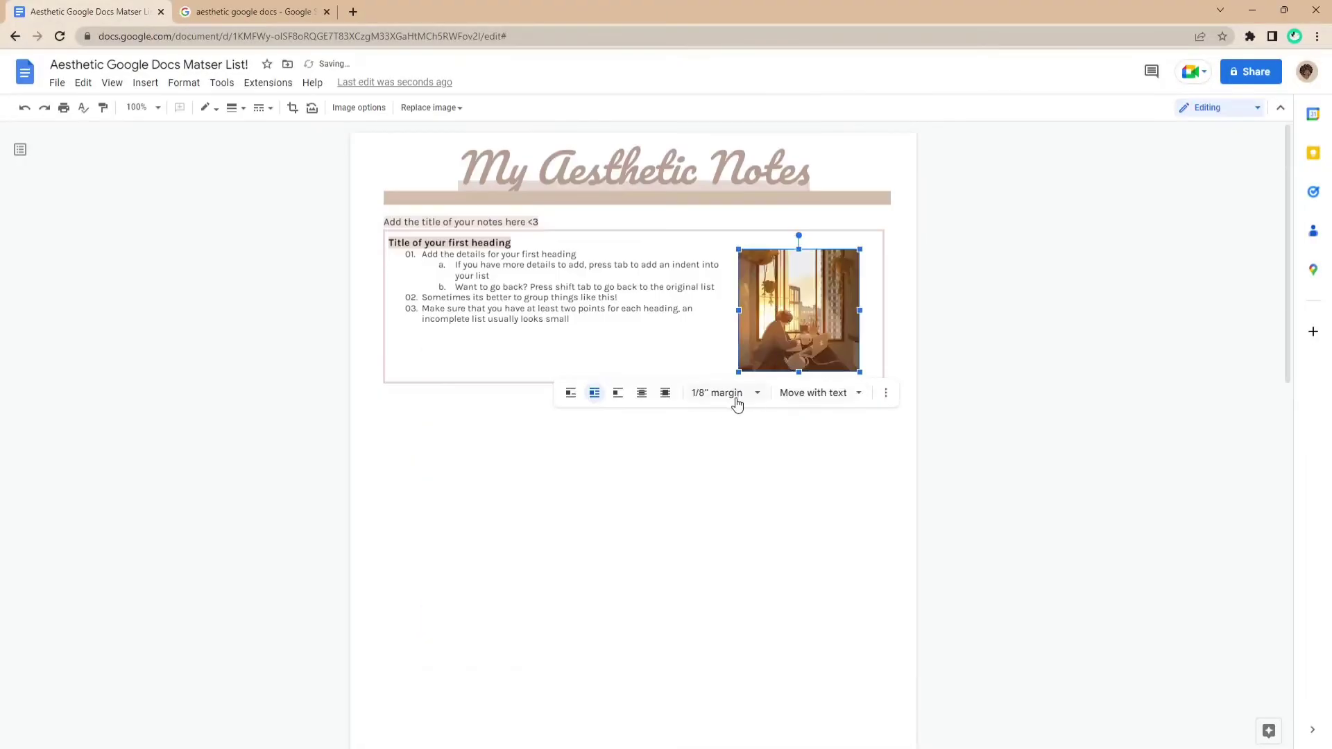
click(737, 405)
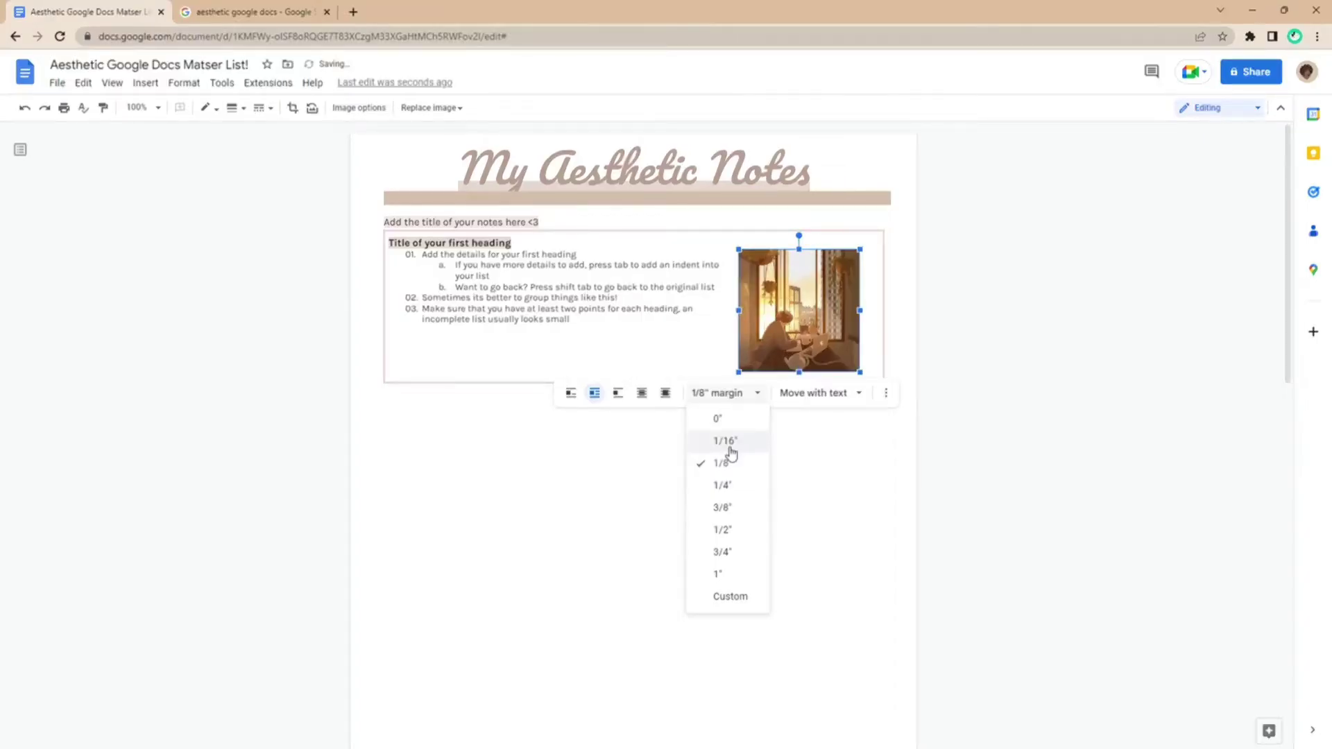
click(728, 448)
Switch the image from fixed position back to move with text and open its adjustment settings
click(800, 416)
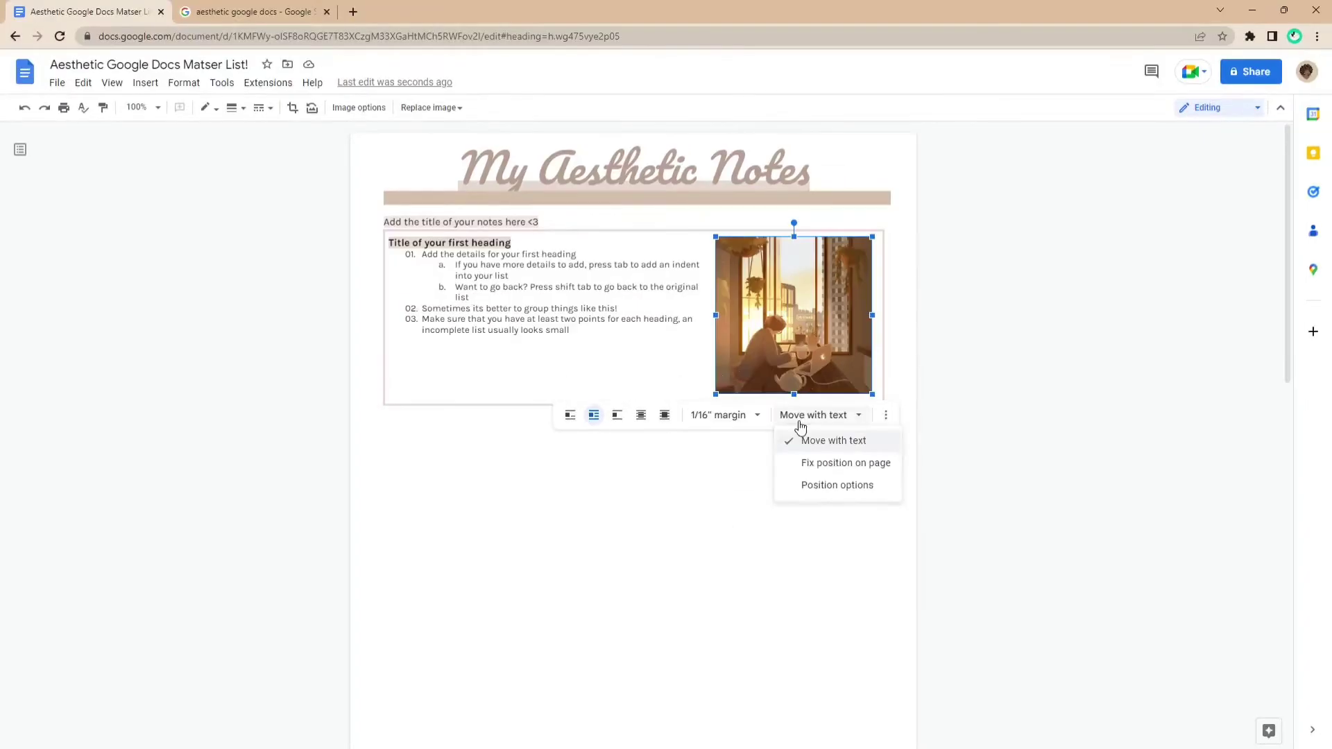
click(836, 463)
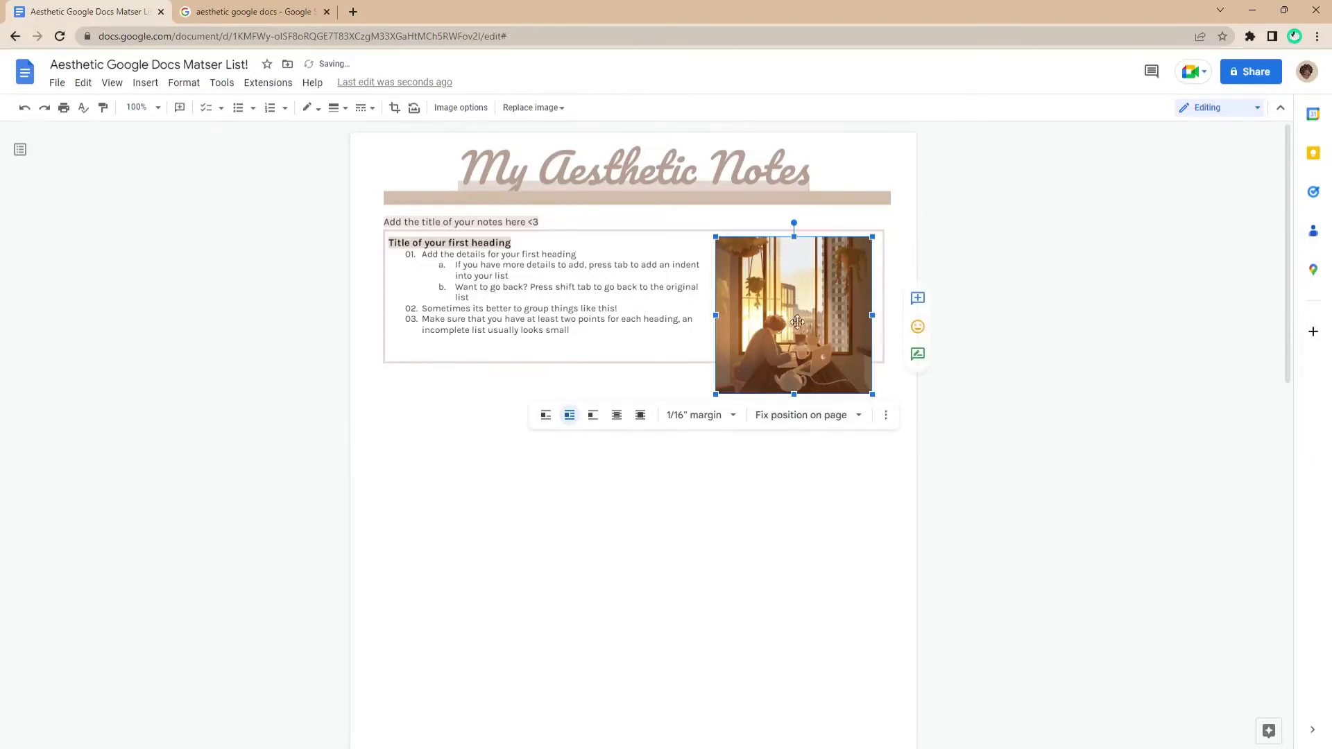
click(800, 417)
click(829, 438)
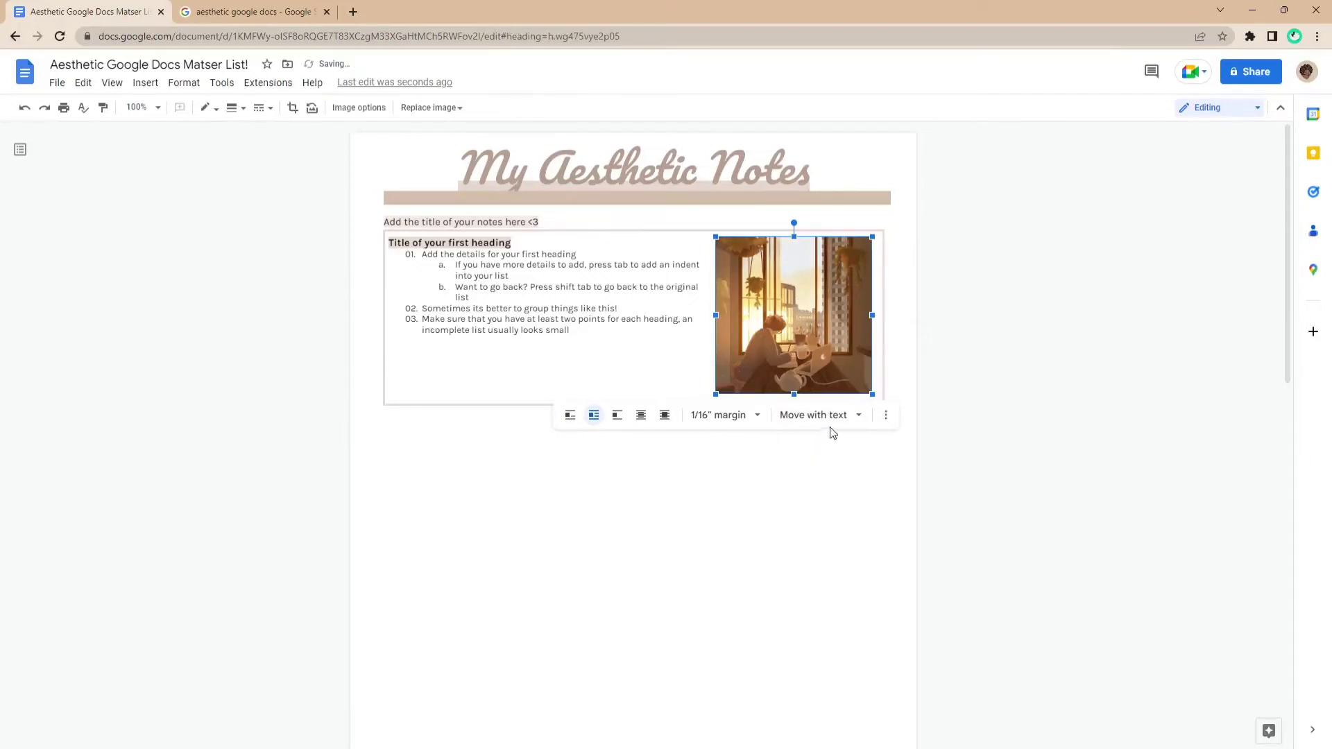
click(887, 415)
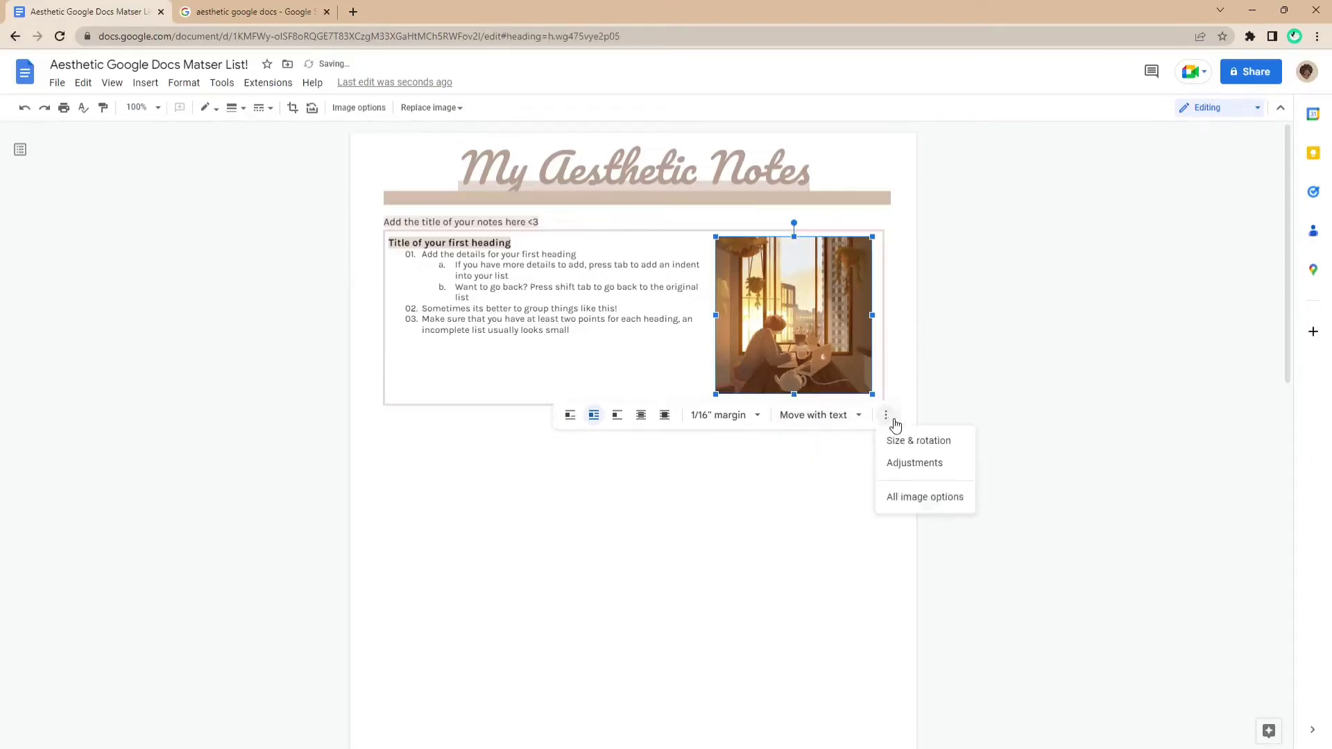
click(918, 463)
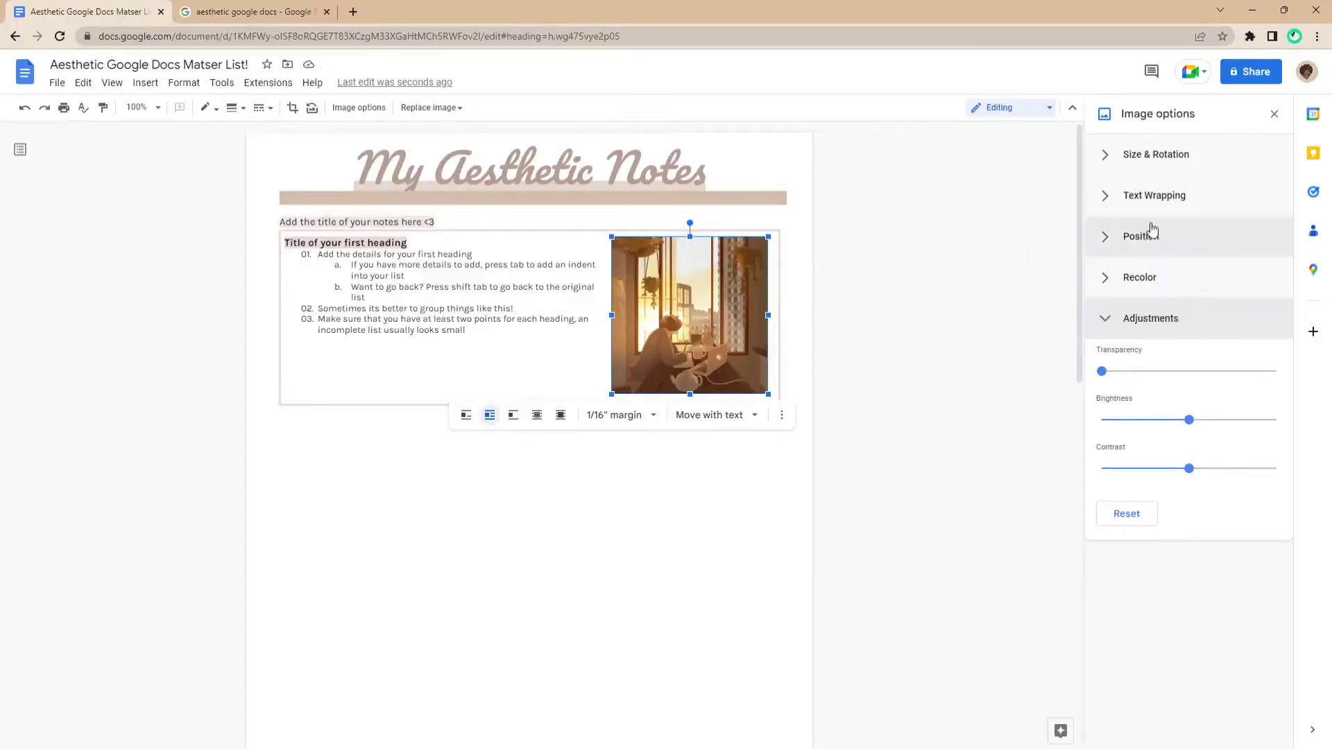
click(236, 108)
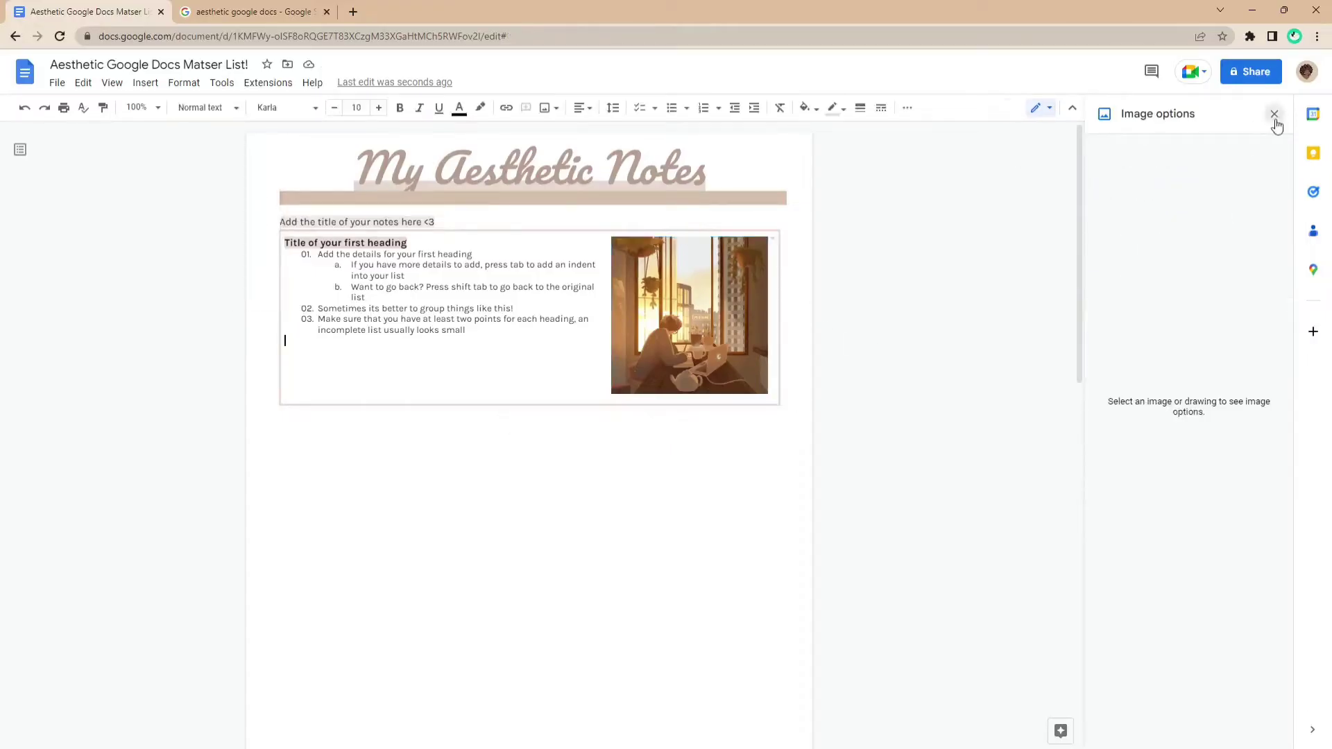
Give the image a thicker brown border
click(1275, 114)
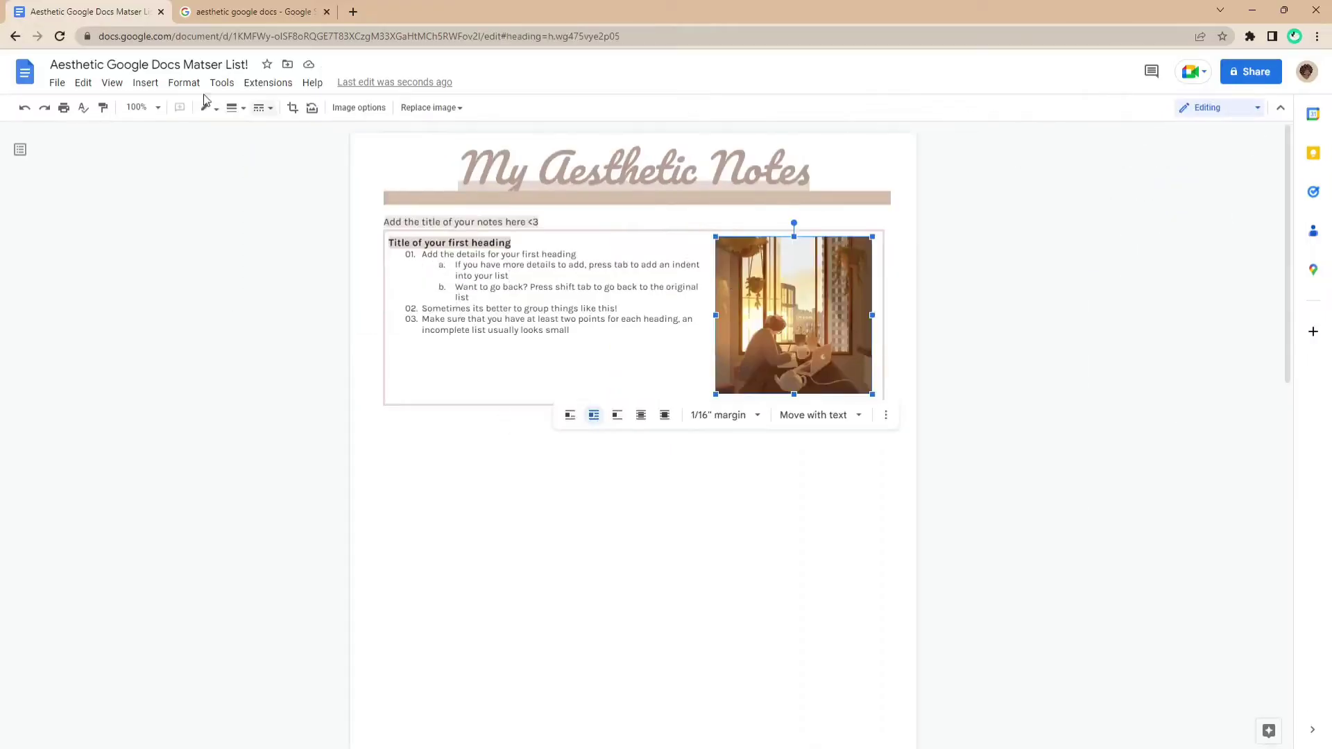
click(212, 109)
click(227, 297)
Add an indented sub-point under item 02: 'Highlight instead of underlining to create a dynamic page'
click(298, 422)
click(617, 313)
key(Return)
key(Tab)
key(Tab)
text(hAve a definition?)
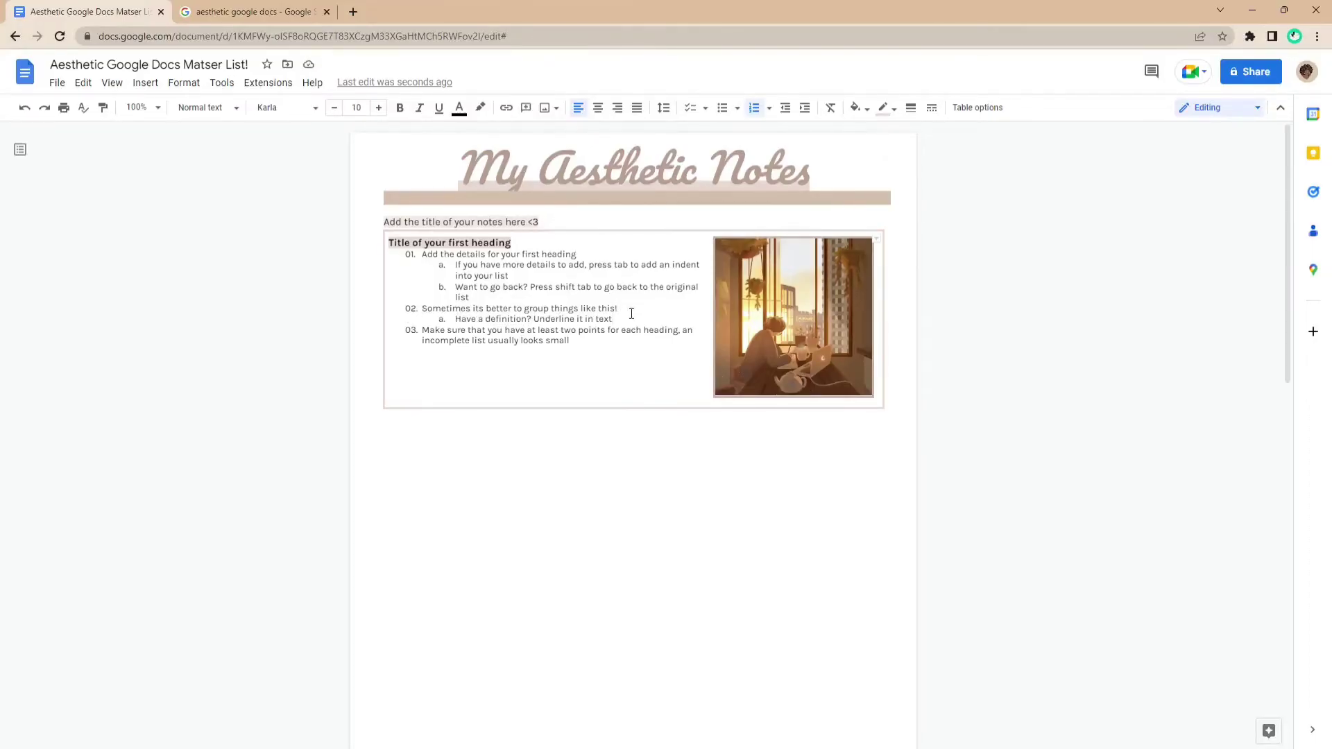
key(BackSpace)
key(BackSpace)
key(BackSpace)
key(BackSpace)
key(BackSpace)
key(BackSpace)
key(BackSpace)
key(BackSpace)
key(BackSpace)
key(BackSpace)
key(BackSpace)
key(BackSpace)
key(BackSpace)
key(BackSpace)
key(BackSpace)
key(BackSpace)
key(BackSpace)
key(BackSpace)
key(BackSpace)
key(BackSpace)
text(Highlight instead of underlining to create a dynamic page)
Fix the typo and give the word 'Highlight' a highlight colour
click(569, 320)
text(t)
double_click(563, 320)
click(481, 107)
click(570, 351)
key(Return)
key(BackSpace)
key(BackSpace)
Add a third-level sub-point on emphasis with italic text 'Italizie it. Press ctrl+i together'
click(535, 331)
key(Return)
key(Tab)
text(Want to enphazie a point?)
key(ctrl+i)
text(Italizie)
text( it. Press ctrl+i together)
Add sub-point ii with bold 'Add a bold color that matches the theme.' in the theme colour
key(Return)
text(Wnt to o reduce monotony?)
key(ctrl+b)
text(Add a bold color that matches the theme.)
drag(577, 373, 603, 363)
click(458, 107)
click(464, 269)
click(706, 497)
Insert a horizontal line below the list
click(649, 427)
click(145, 83)
click(182, 194)
click(523, 414)
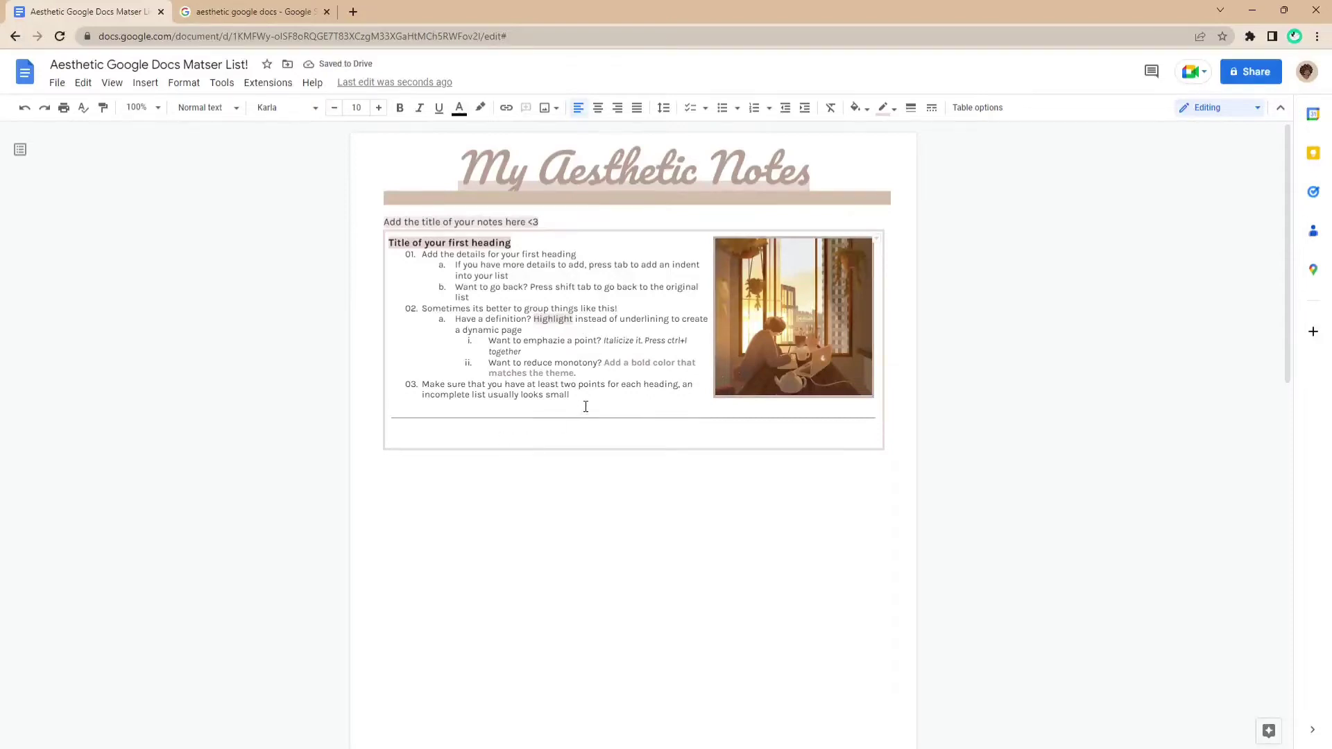
Set the list's line spacing to 1.15
drag(583, 402, 433, 266)
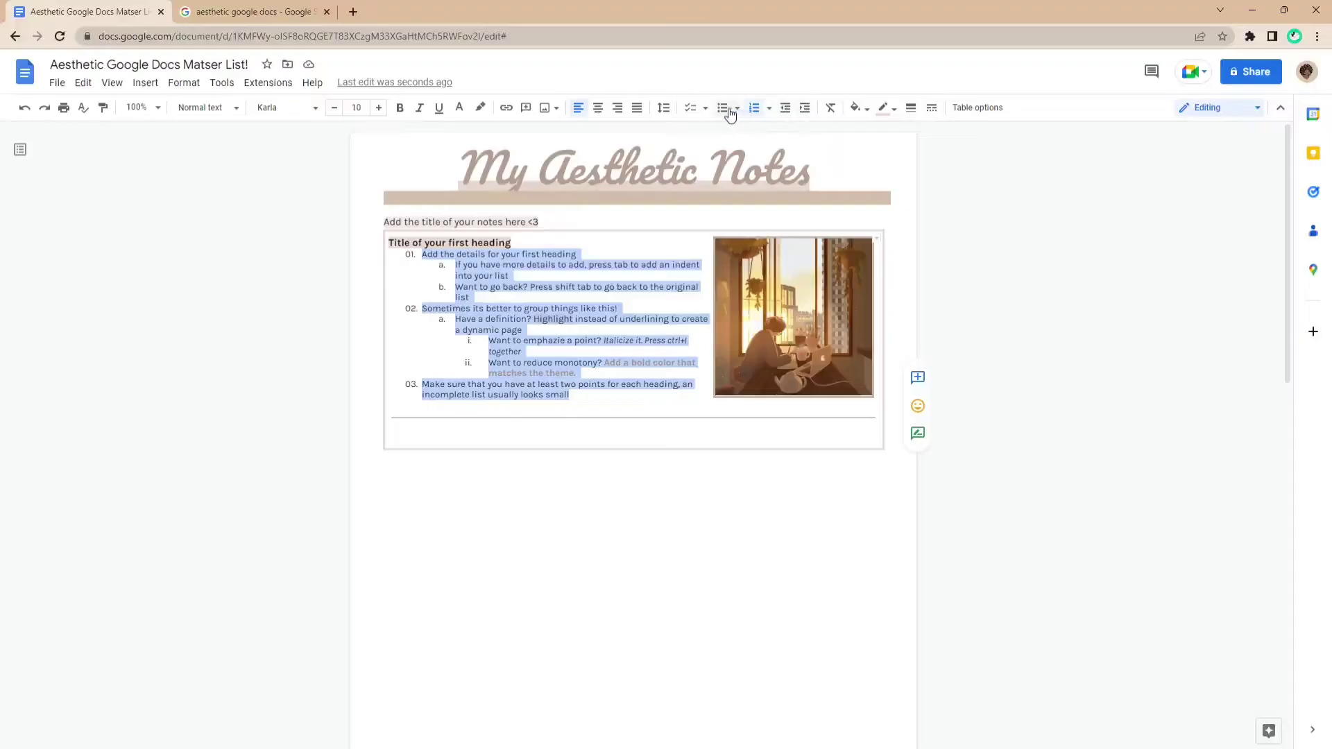
click(665, 108)
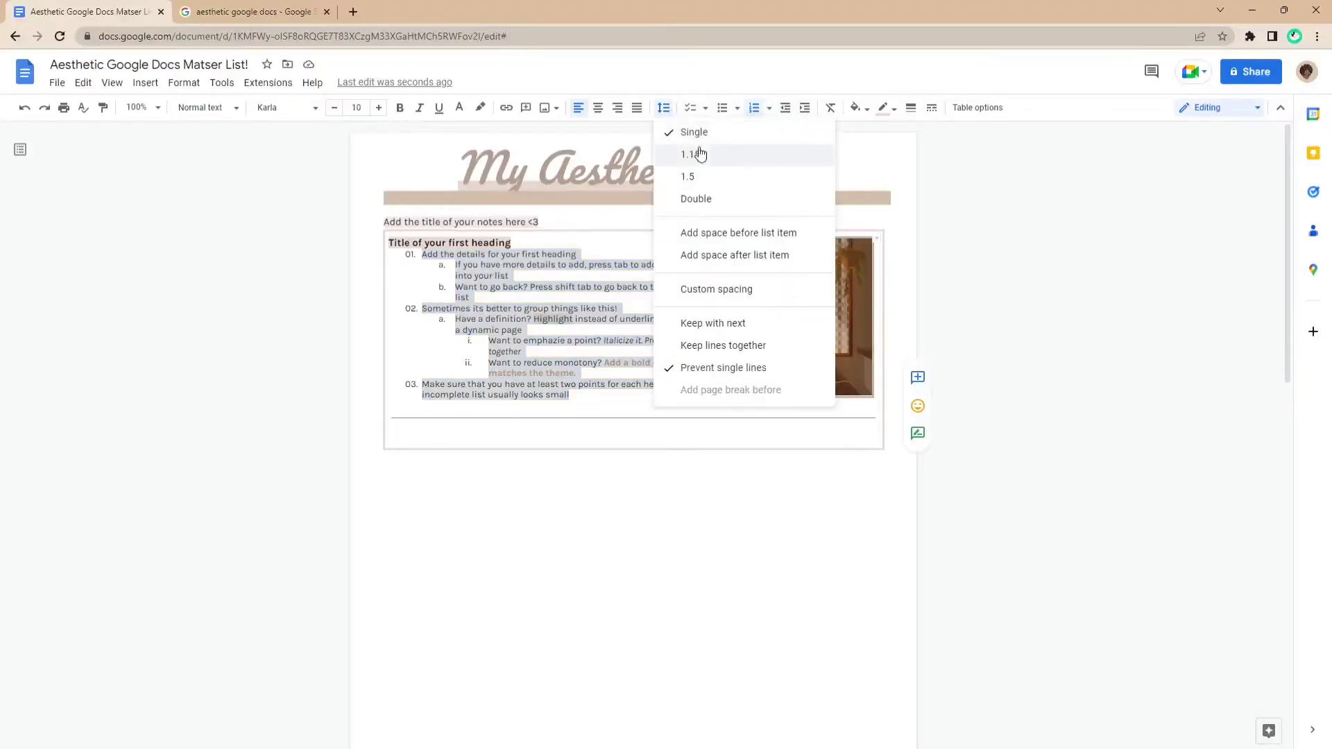
click(688, 157)
Add a Heading 1 line 'Title of your second Heading' below the rule
click(539, 463)
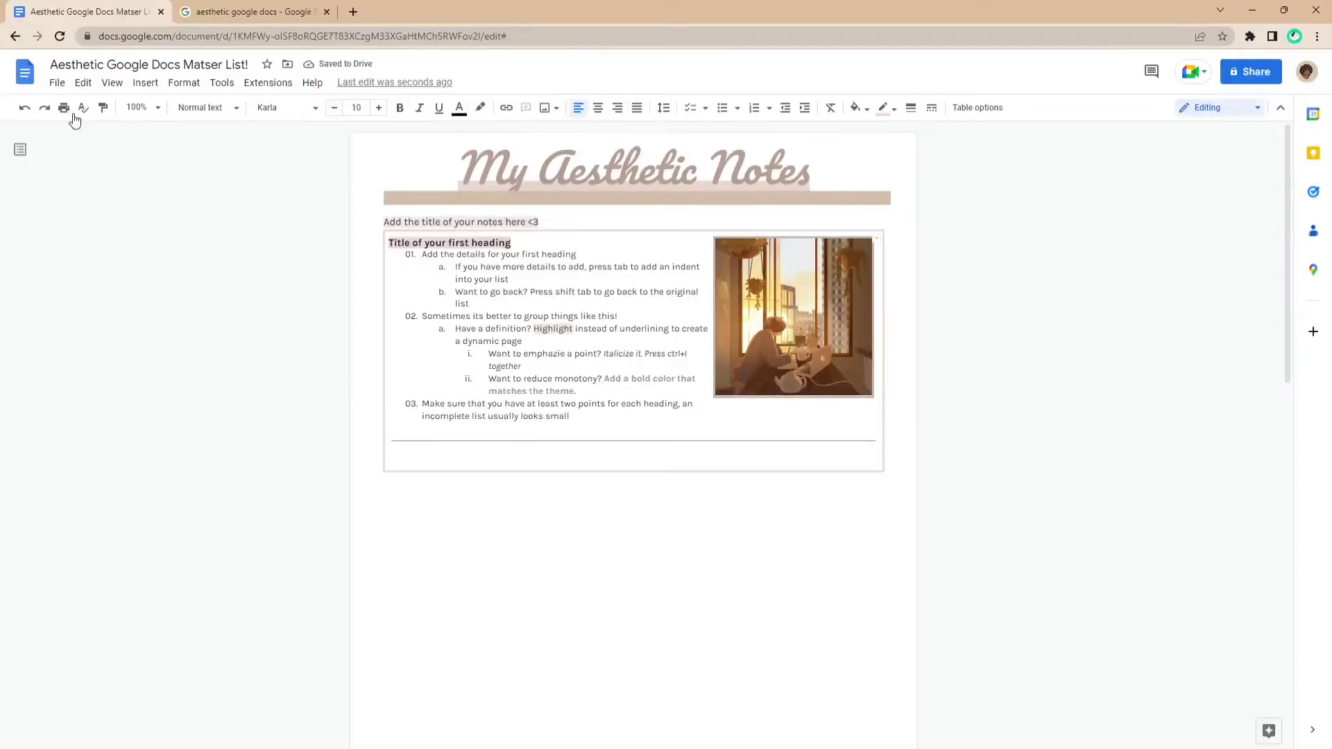
click(197, 110)
click(223, 292)
click(417, 456)
click(221, 109)
click(220, 291)
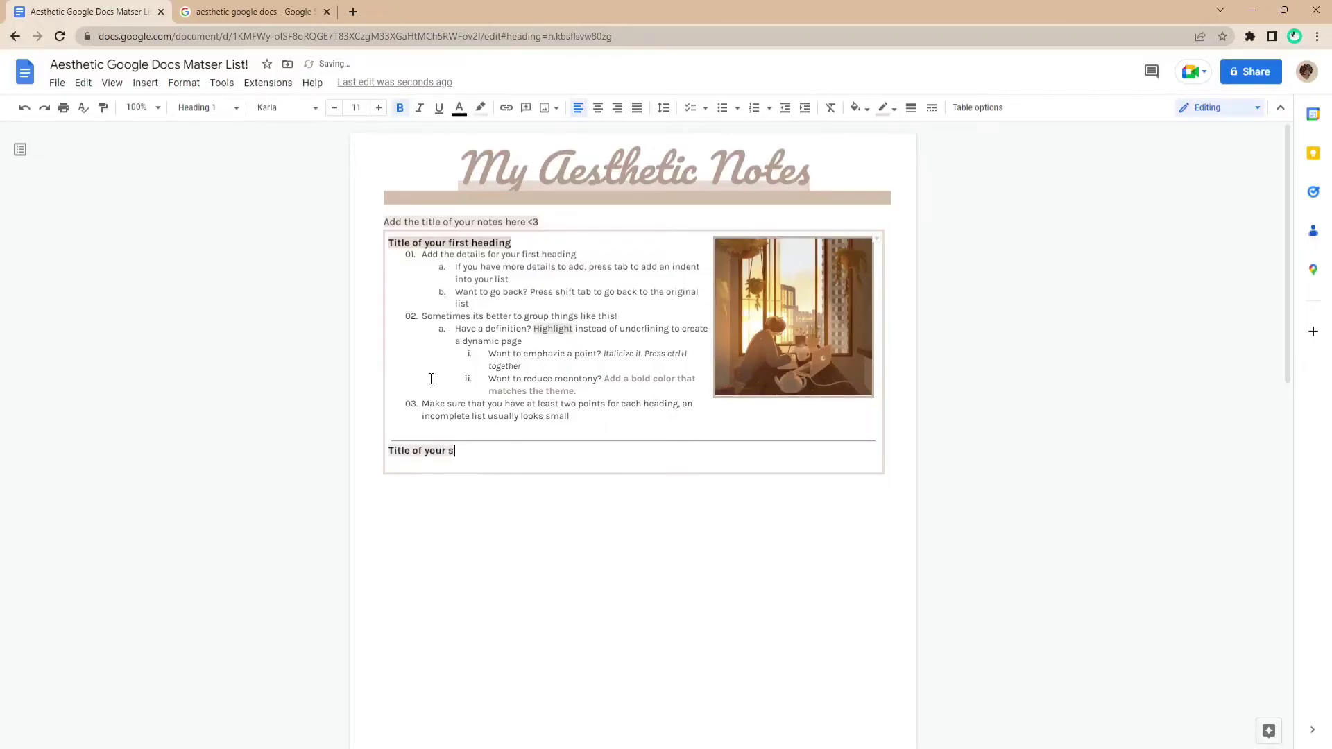
text(Title of your second Heading)
key(Return)
Insert a 1x2 table under the second heading with 2.25 pt borders
click(145, 84)
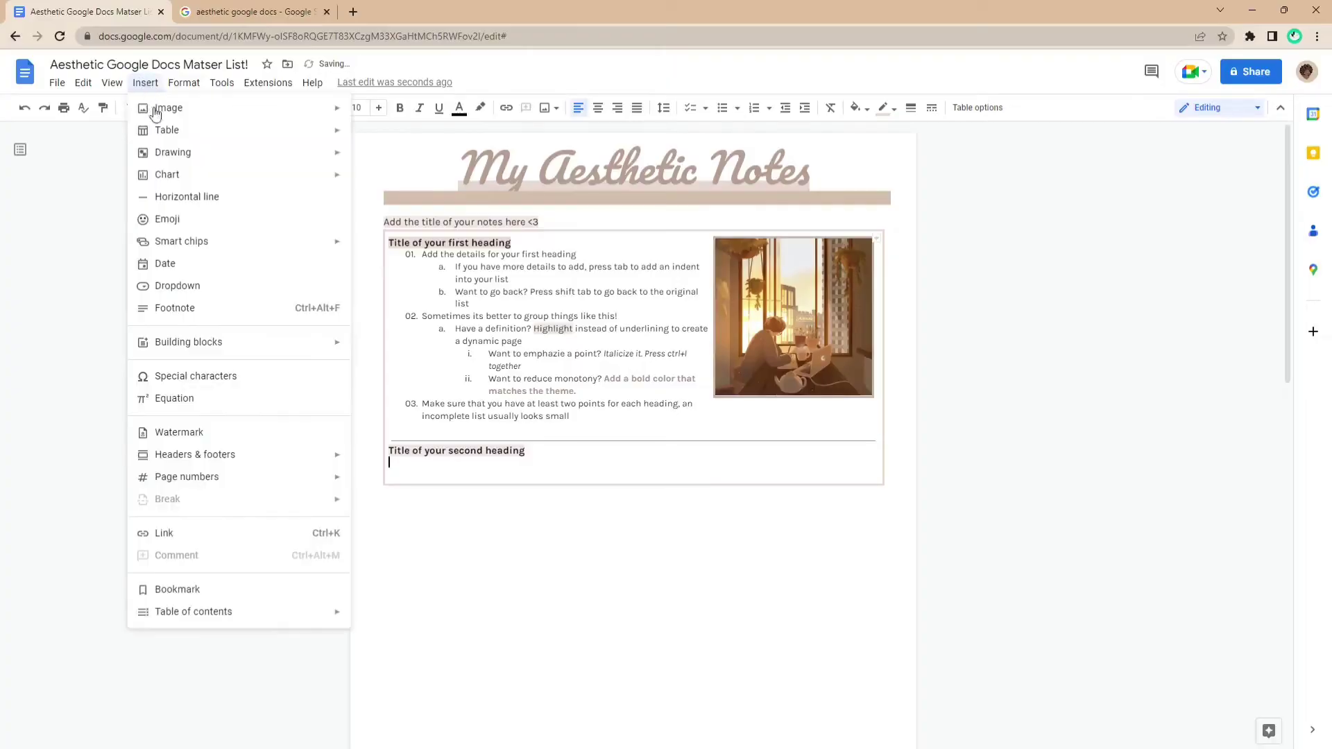
mouse_move(159, 139)
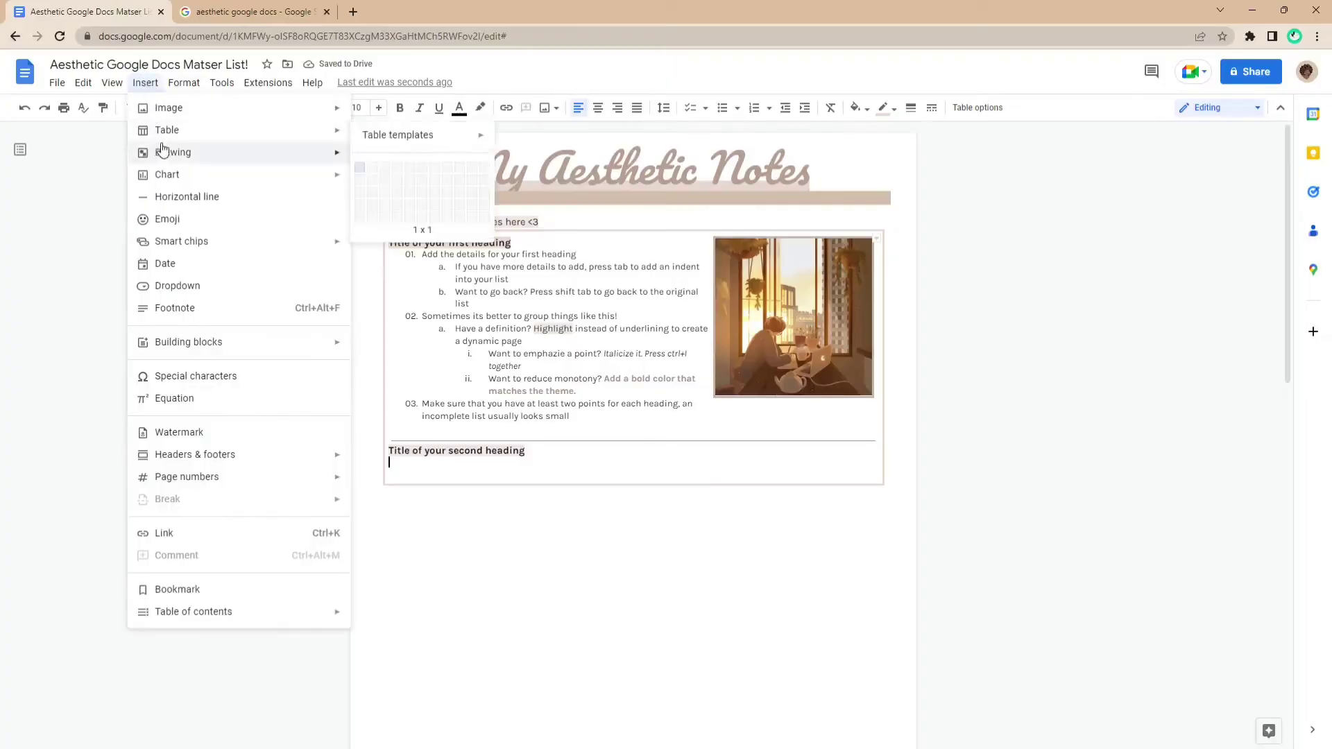
click(373, 173)
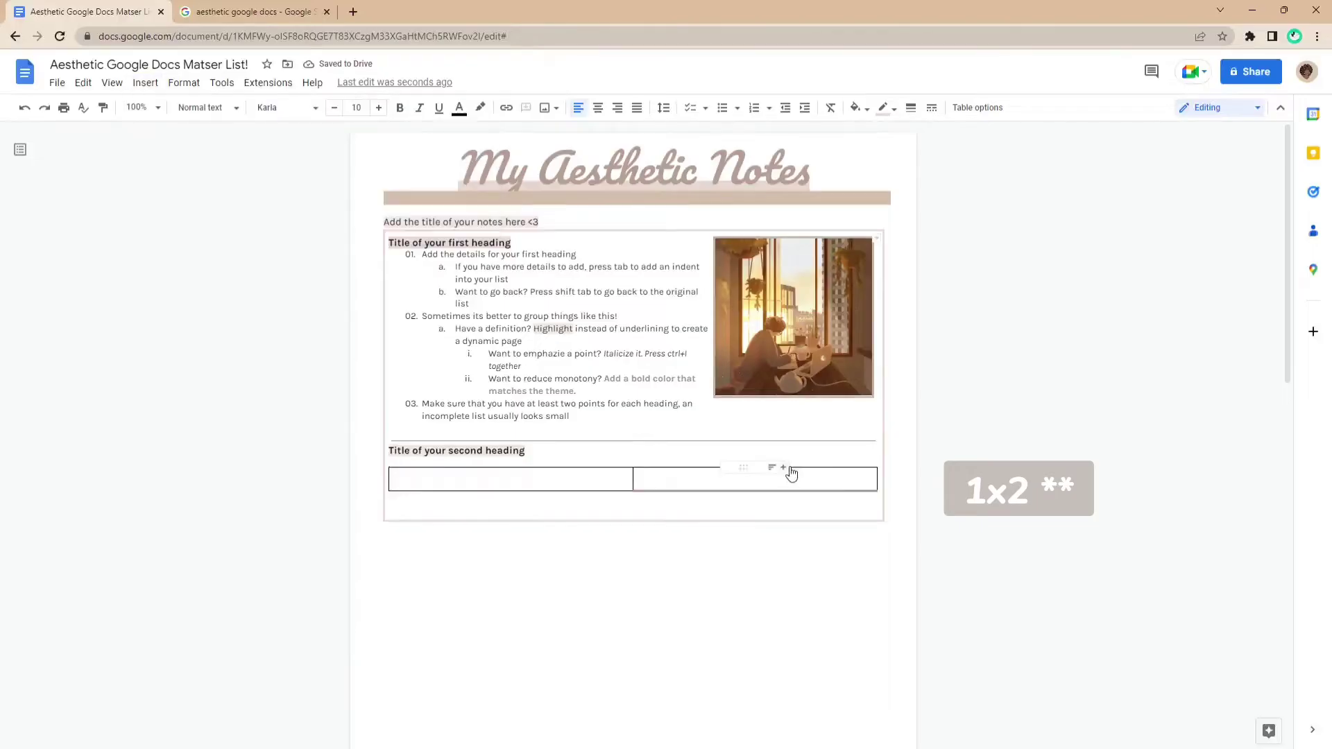
right_click(861, 480)
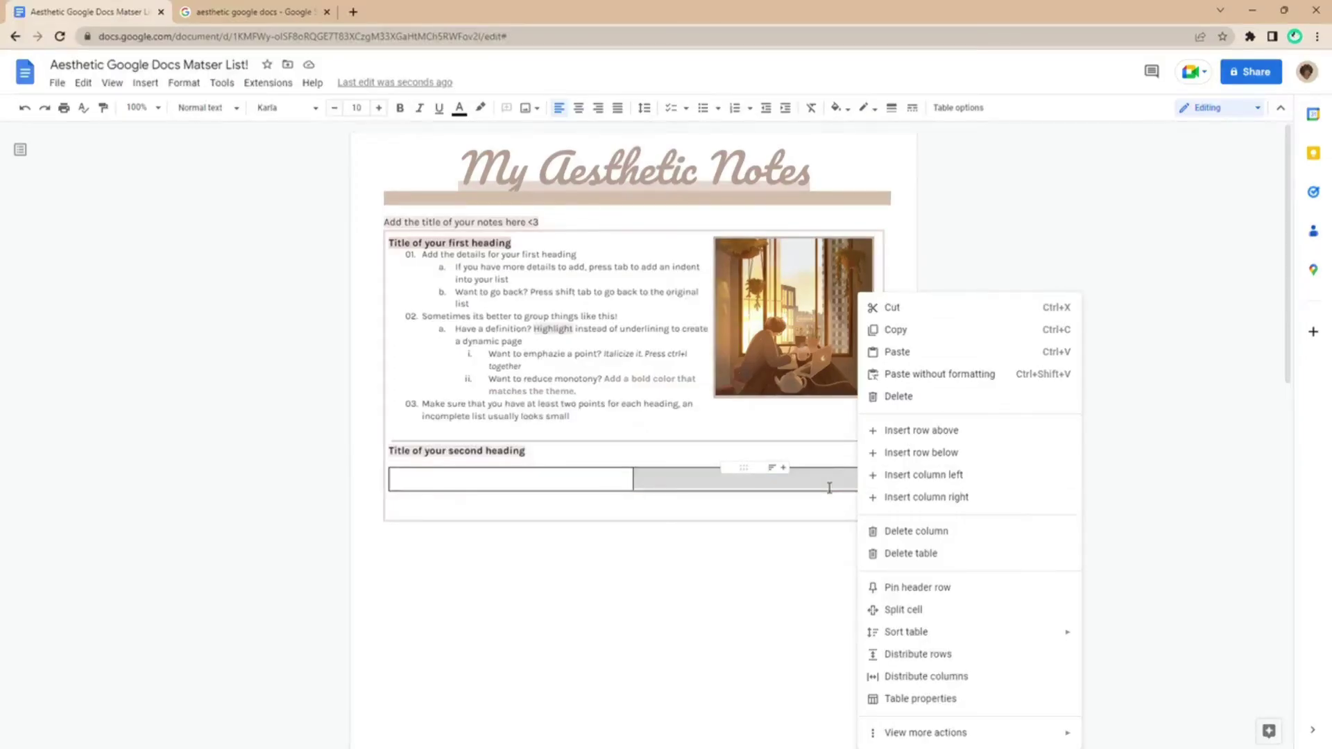
click(930, 698)
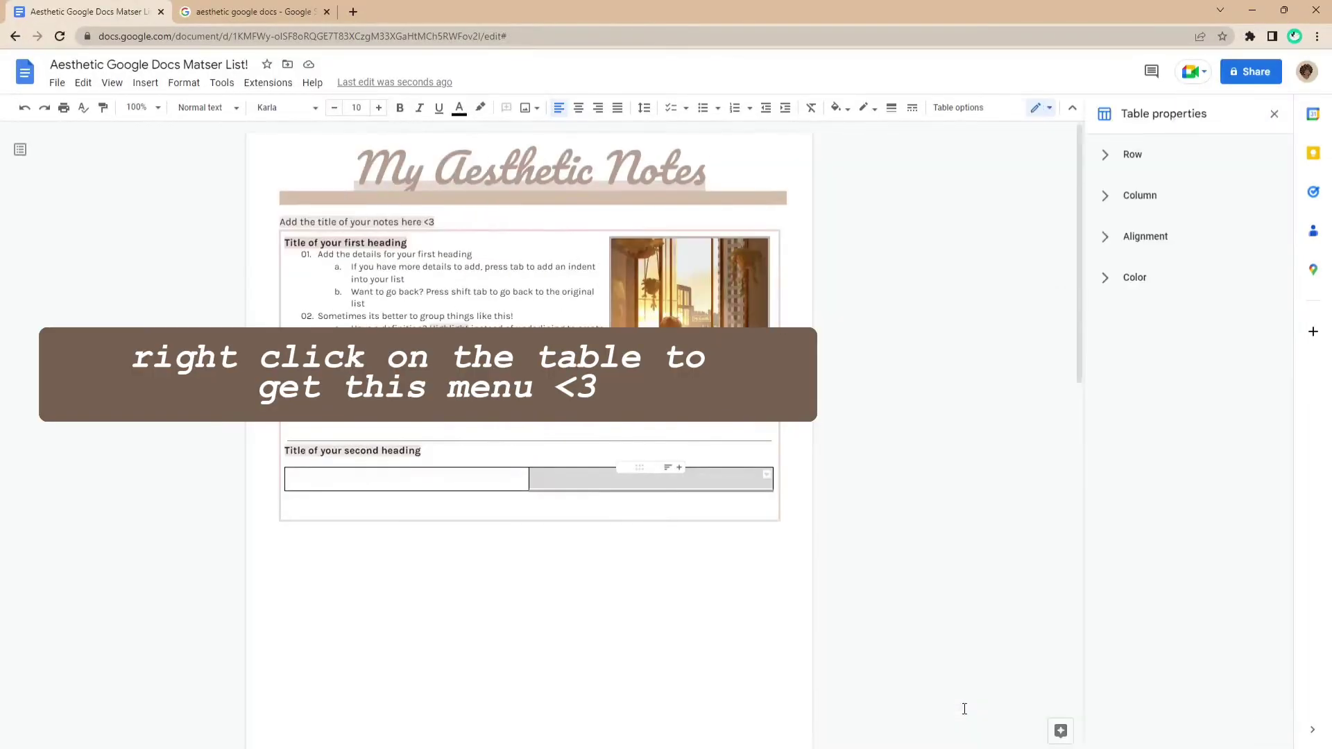
click(1132, 154)
click(1140, 310)
click(1138, 407)
click(1139, 643)
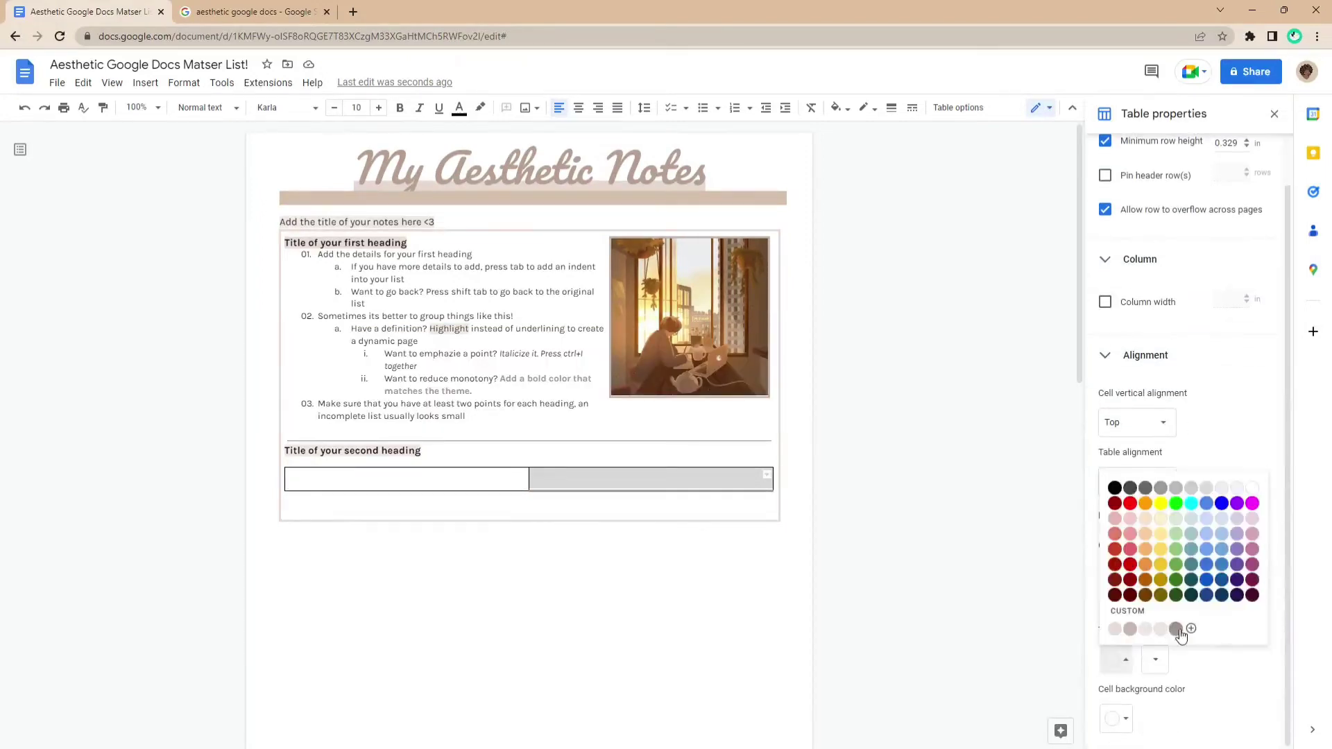
click(1170, 667)
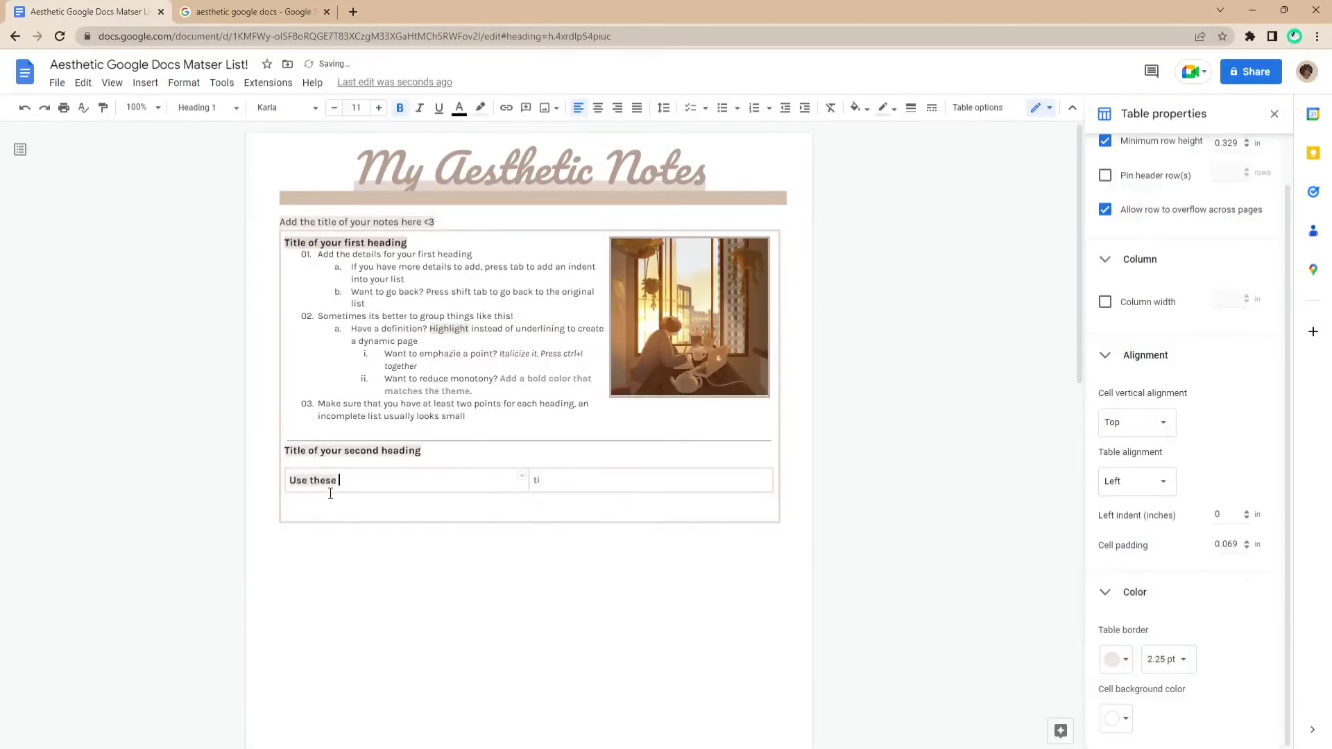
Type the Heading 1 cell headings 'tables to dinguish between two things,' and 'Like, for example, Eukaryotes and Prokaryotes'
text(tables to dinguish between two things,)
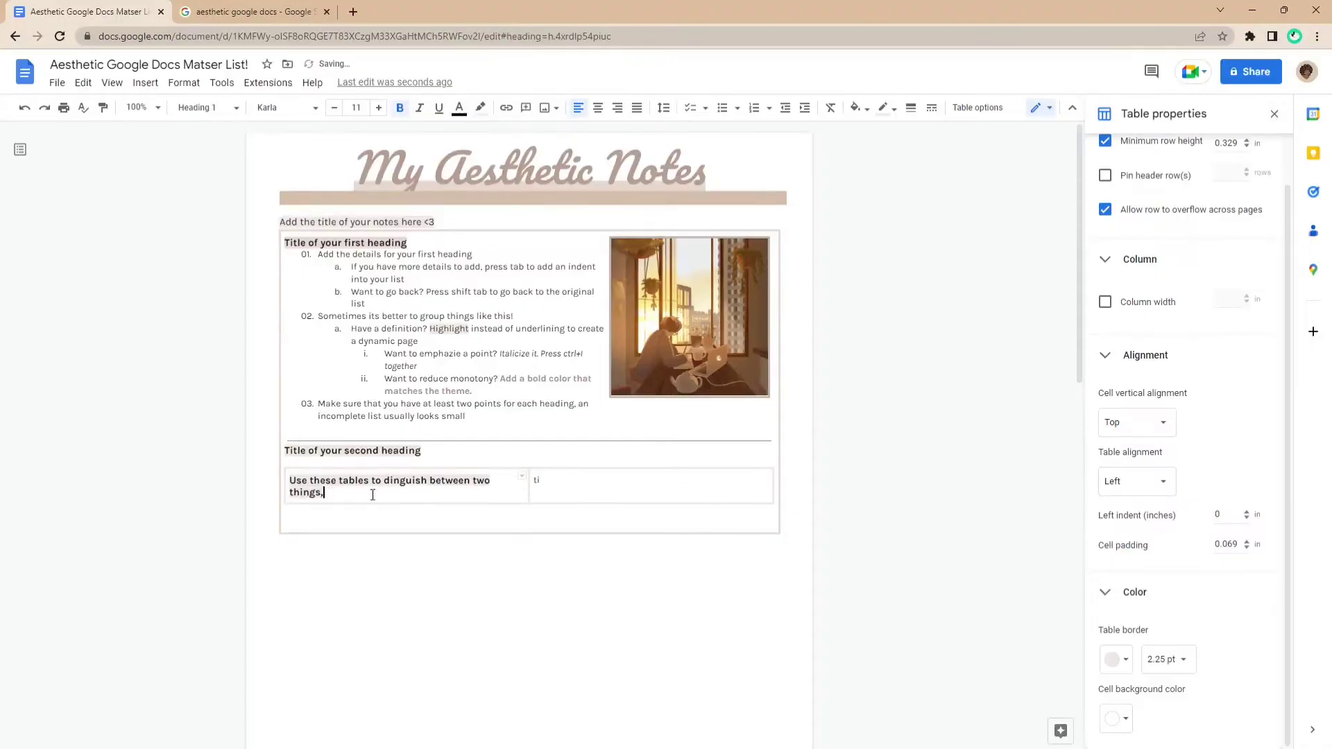
click(590, 483)
key(BackSpace)
key(BackSpace)
click(145, 83)
click(537, 477)
click(207, 108)
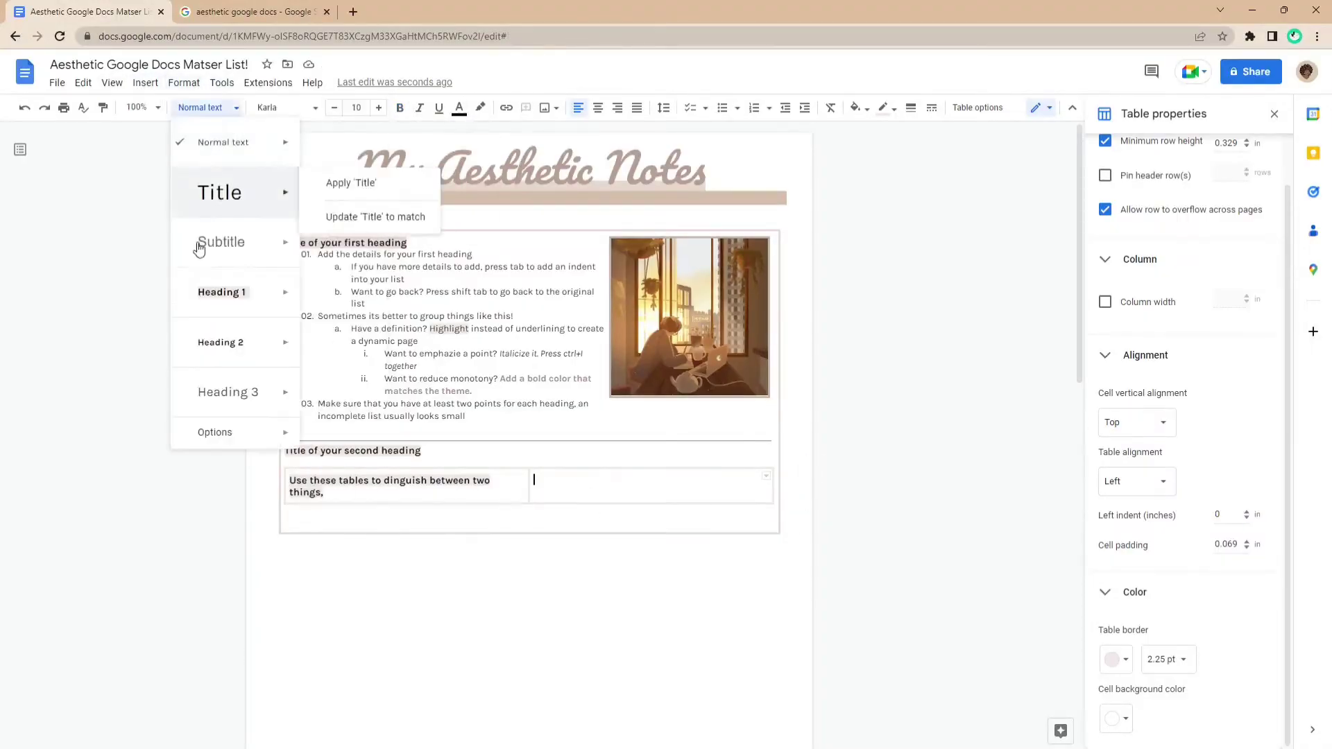
click(208, 292)
text(Like, for example, Eukaryotes and Prokaryotes)
Add numbered notes '01. elaborate and make sure things are concise' and '01. While it is nice to be pretty, make sure it is detailed'
click(396, 482)
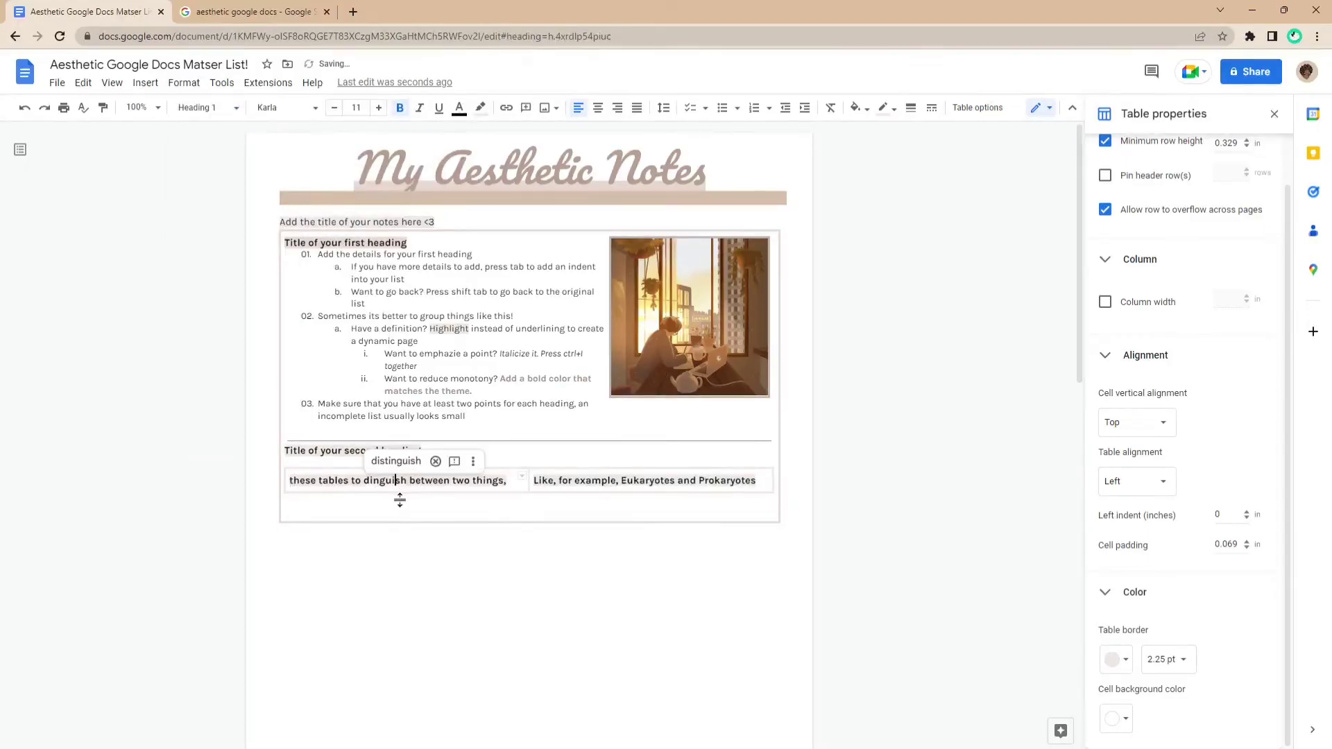
click(522, 481)
key(BackSpace)
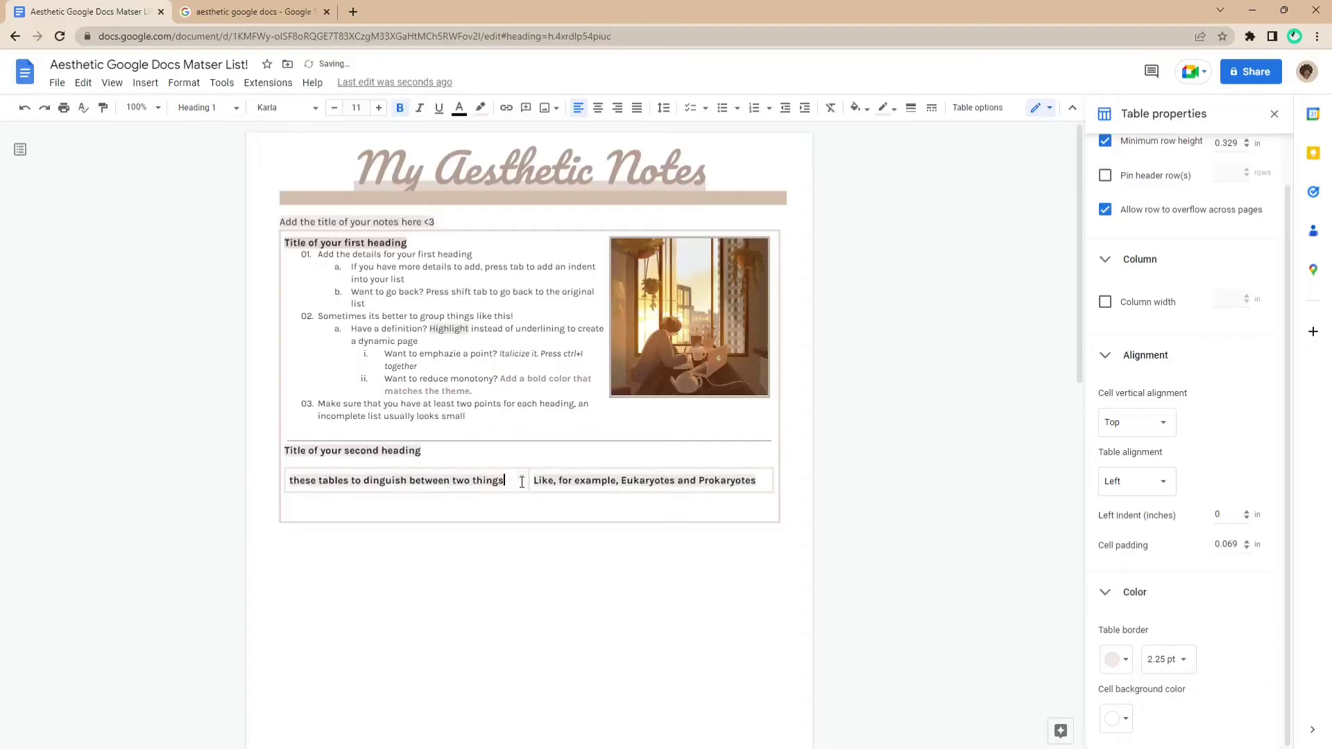
key(Return)
text(01. ela)
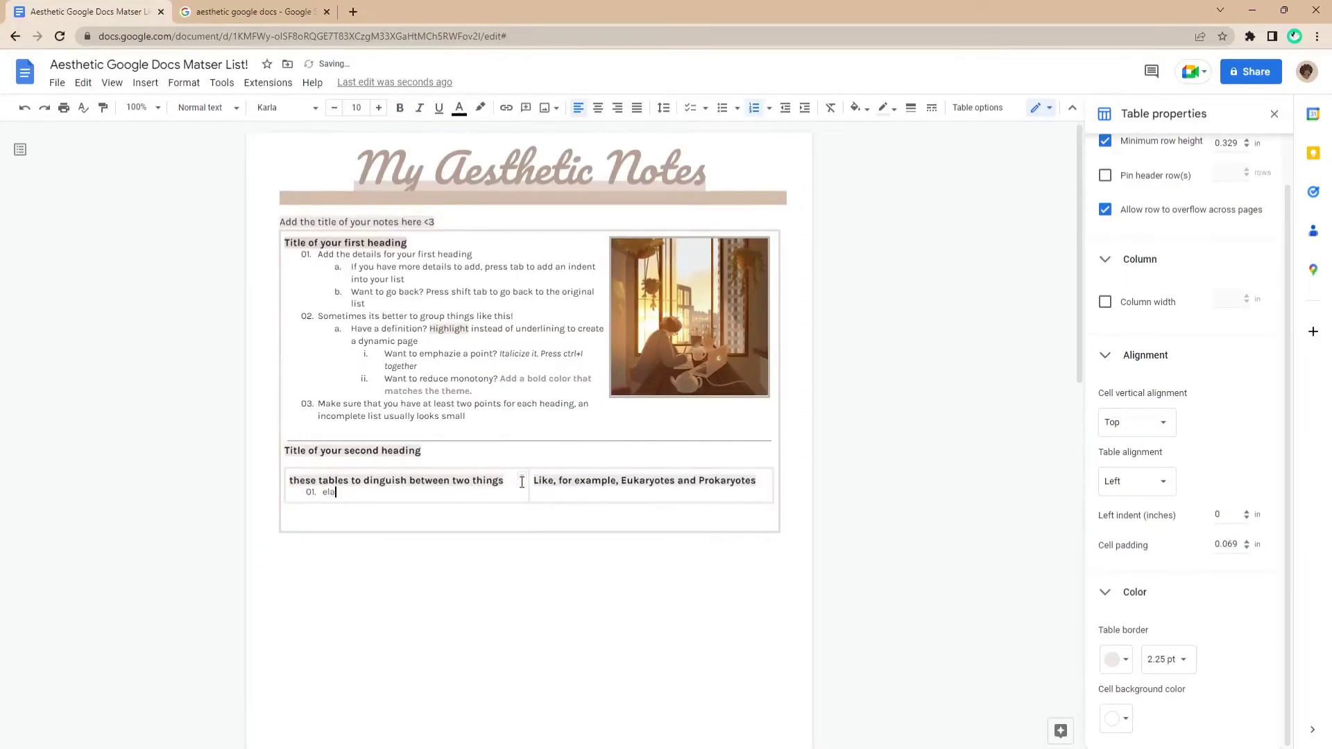
text(borate and make sure things are concise)
click(769, 500)
key(Return)
text(01. While it is nice to be pretty, make sure it is detailed!)
Open the second cell's list options and the table properties
right_click(598, 500)
click(408, 595)
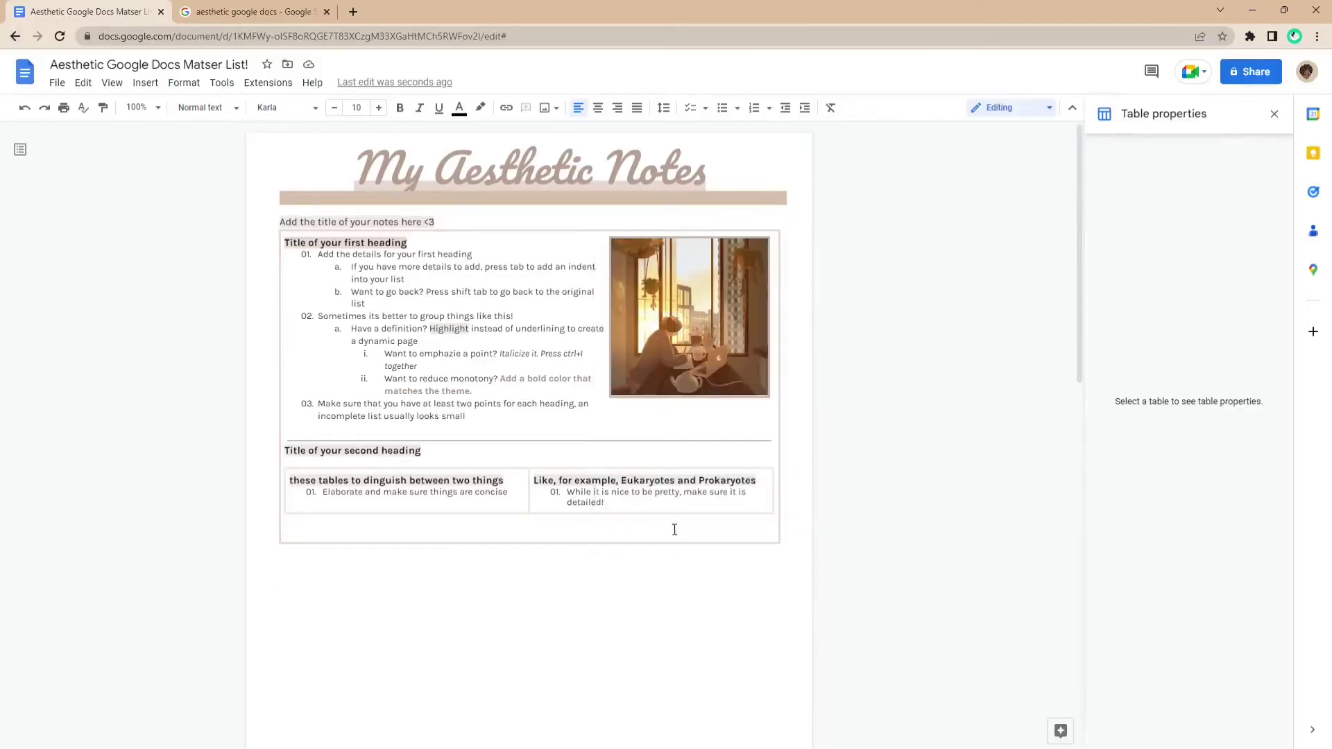
right_click(668, 507)
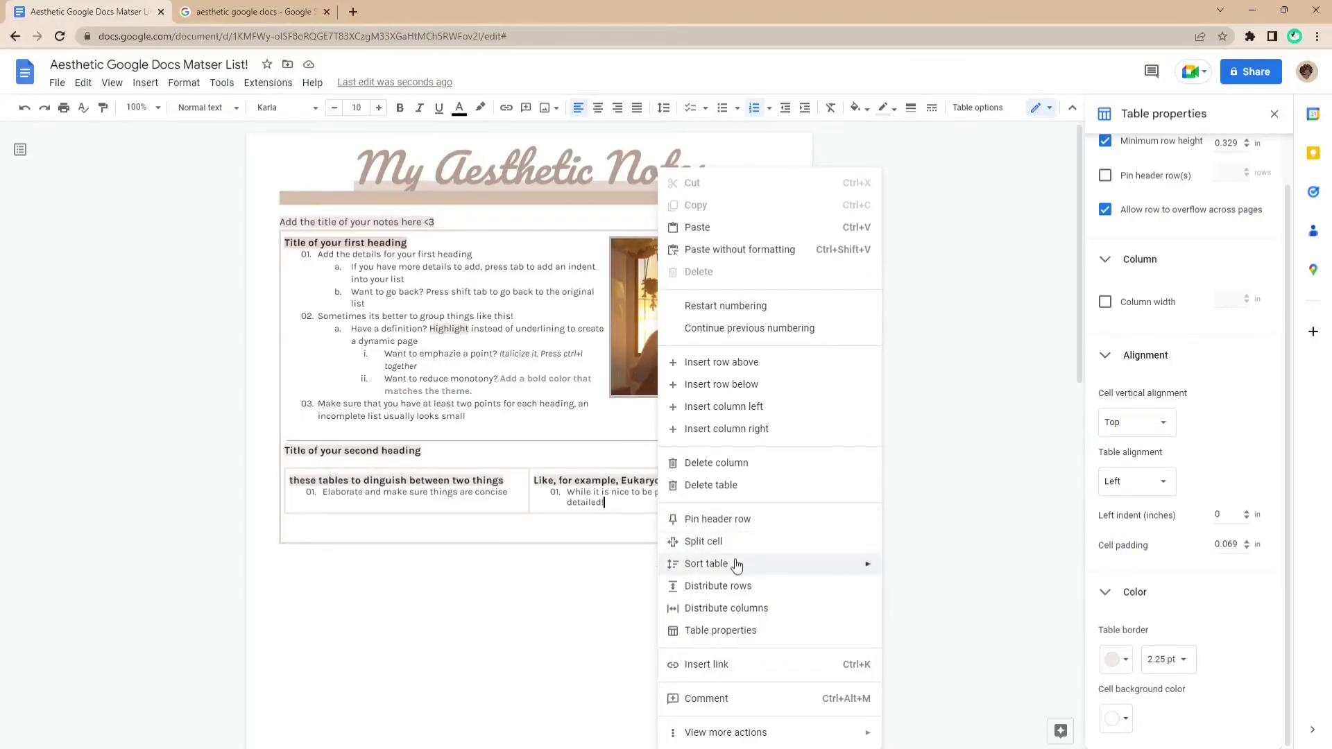
click(722, 630)
click(154, 86)
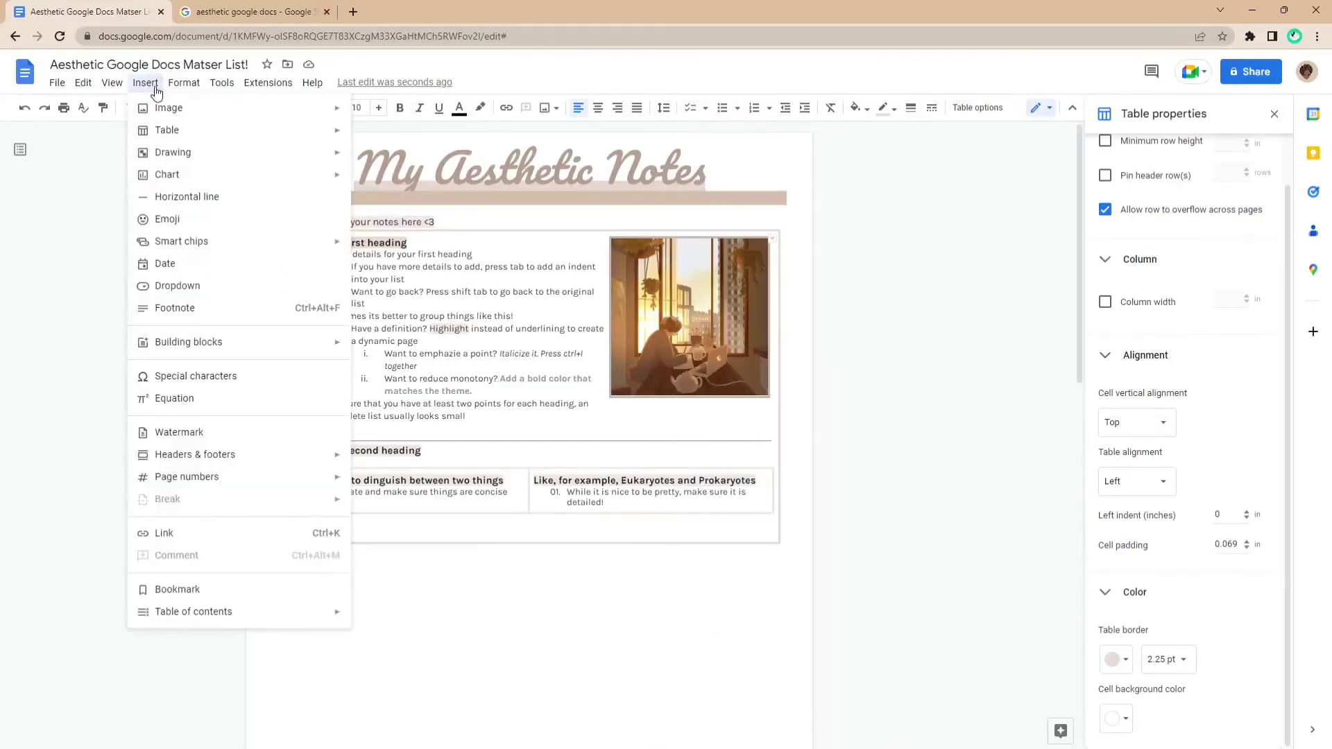
Insert a three-column, one-row table with white borders
mouse_move(330, 131)
click(386, 168)
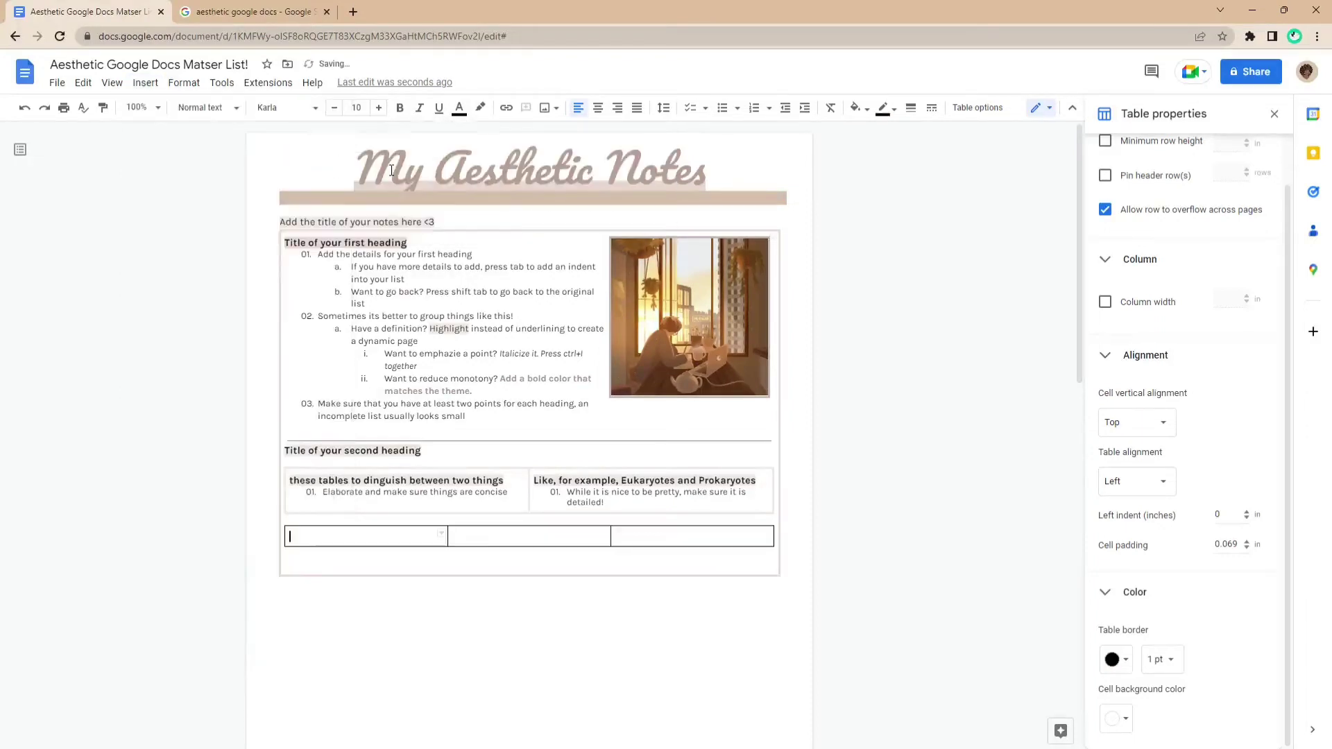
drag(426, 539, 701, 540)
click(1116, 659)
click(1252, 492)
Fill the three cells with short notes on comparing small things, kingdoms, and mini reminders
click(417, 548)
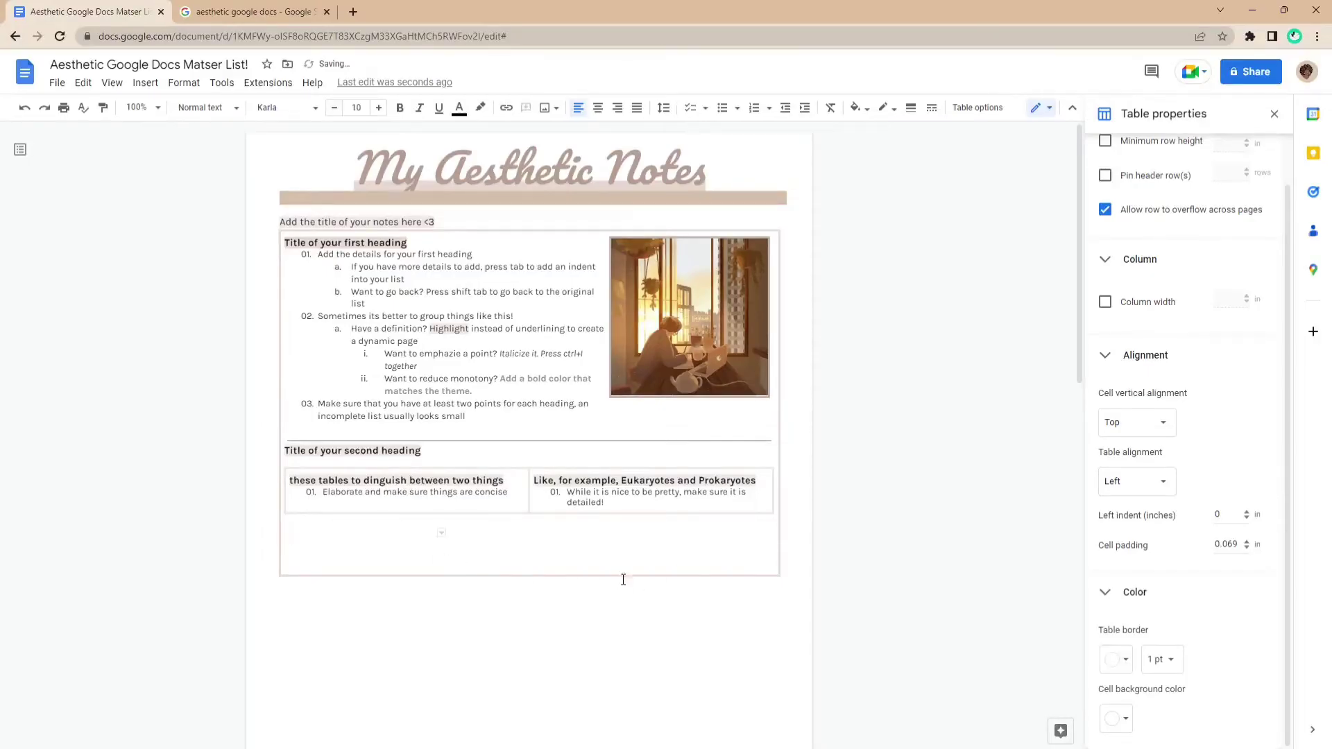
text(These are cute when you are comparing multiple small)
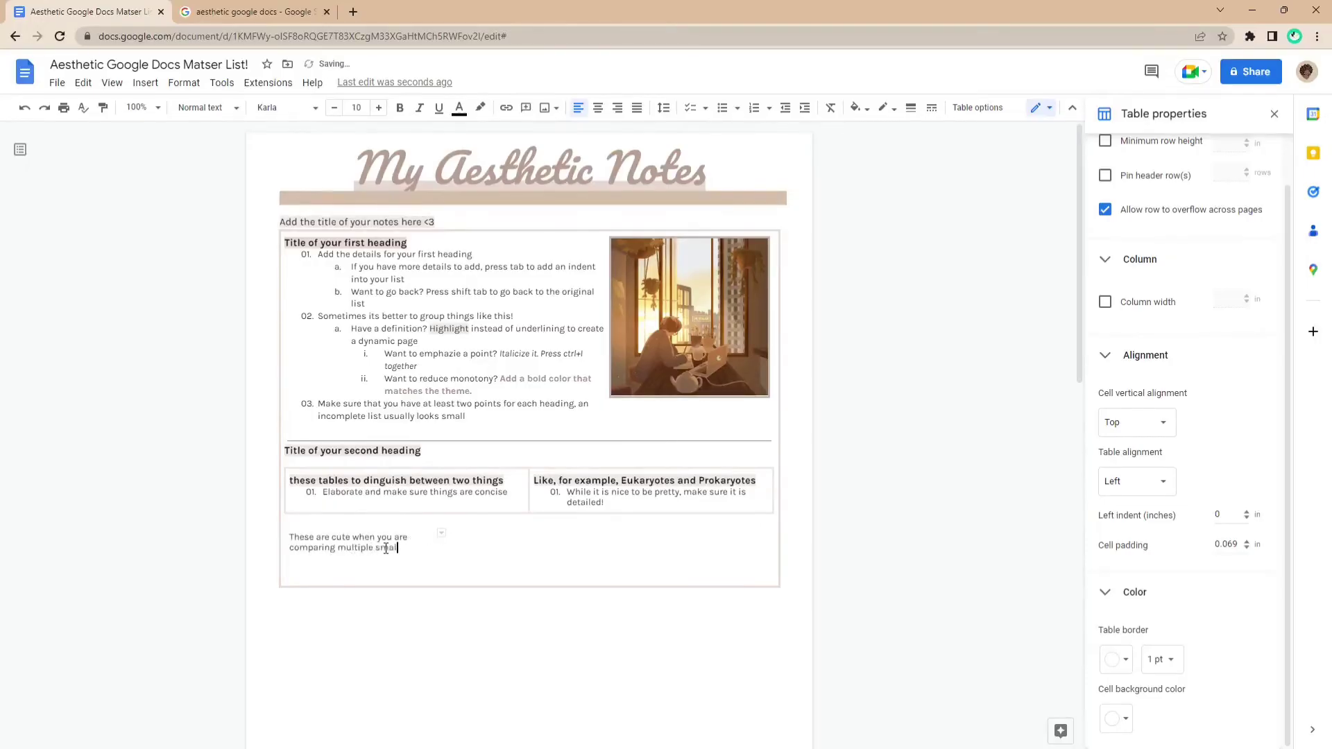
text( things)
key(Tab)
text(For example the types of kingdoms)
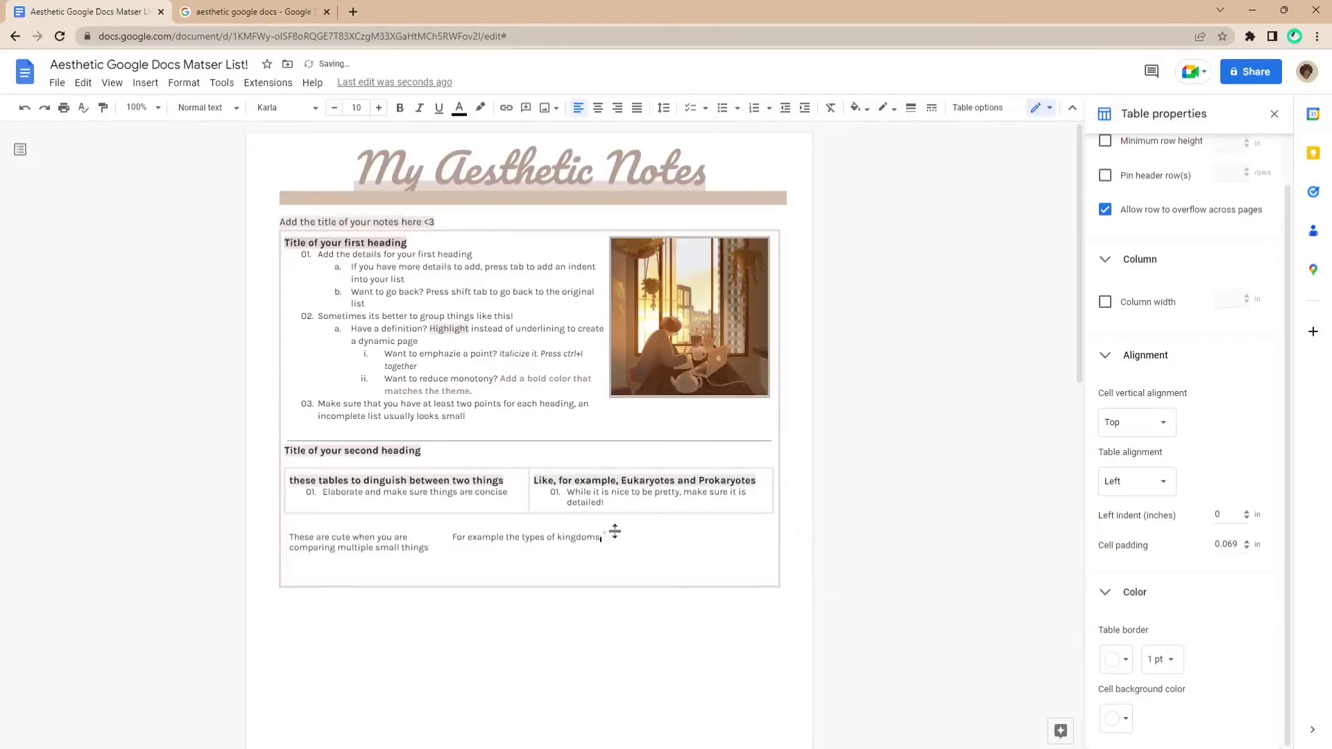
click(644, 555)
text(Or even mini reminders about what you just covered)
Close table properties and add a horizontal divider below the three notes
click(416, 520)
click(295, 529)
click(390, 529)
scroll(1137, 215, up, 1)
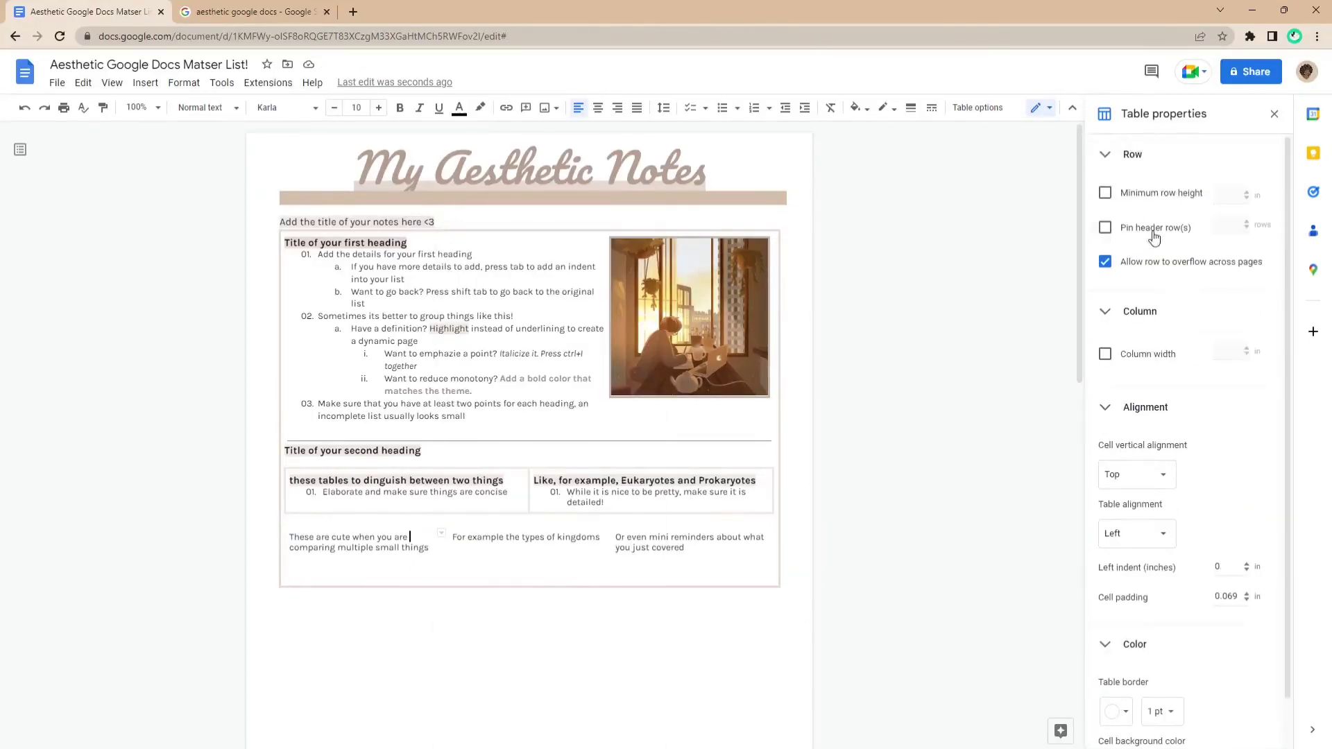
click(1275, 113)
click(388, 575)
click(145, 82)
click(160, 201)
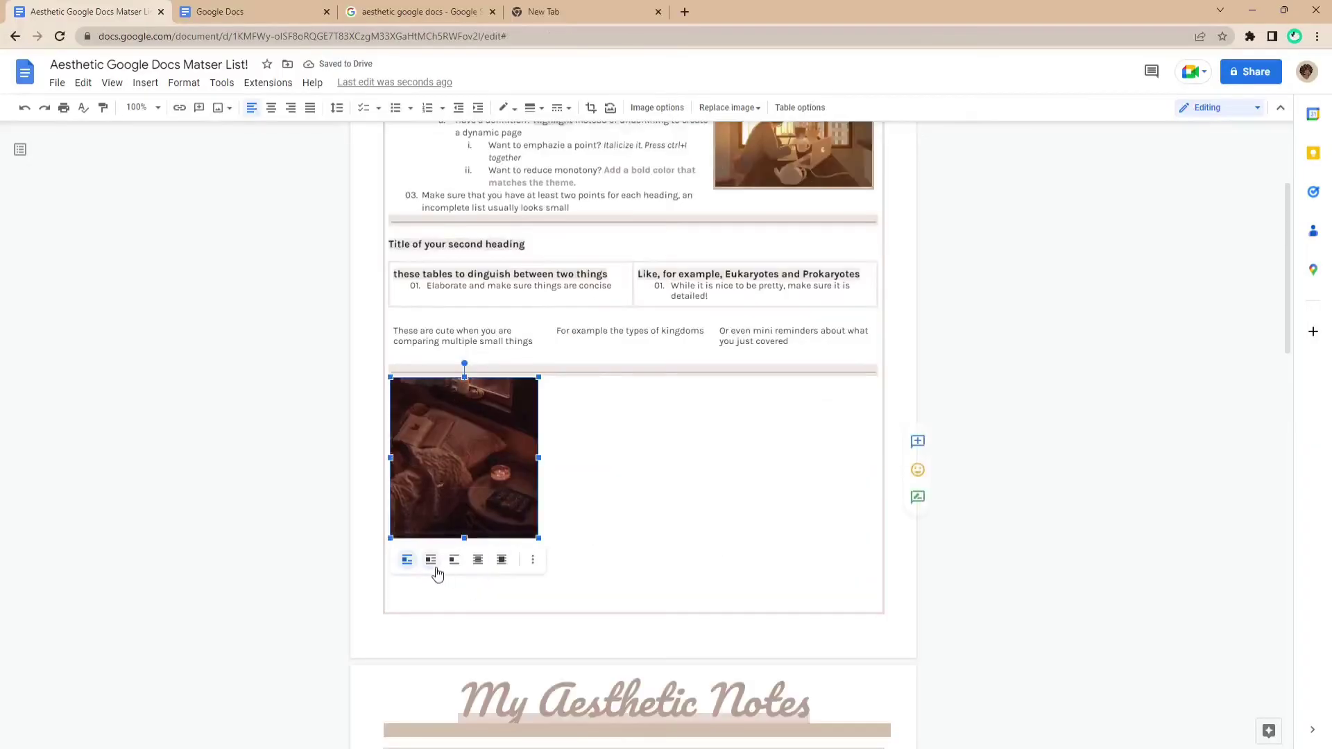
Set the dark photo to wrap text and place the caret beside it
click(433, 559)
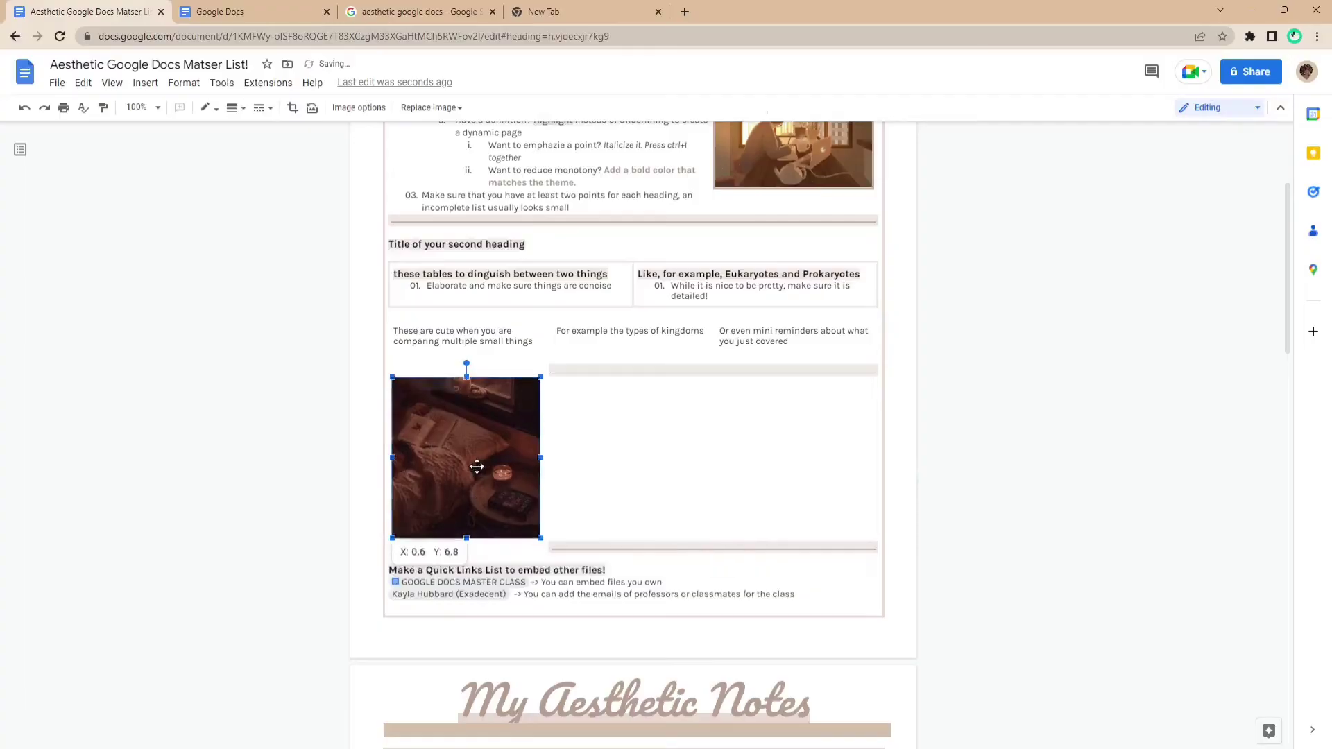
click(598, 422)
click(544, 374)
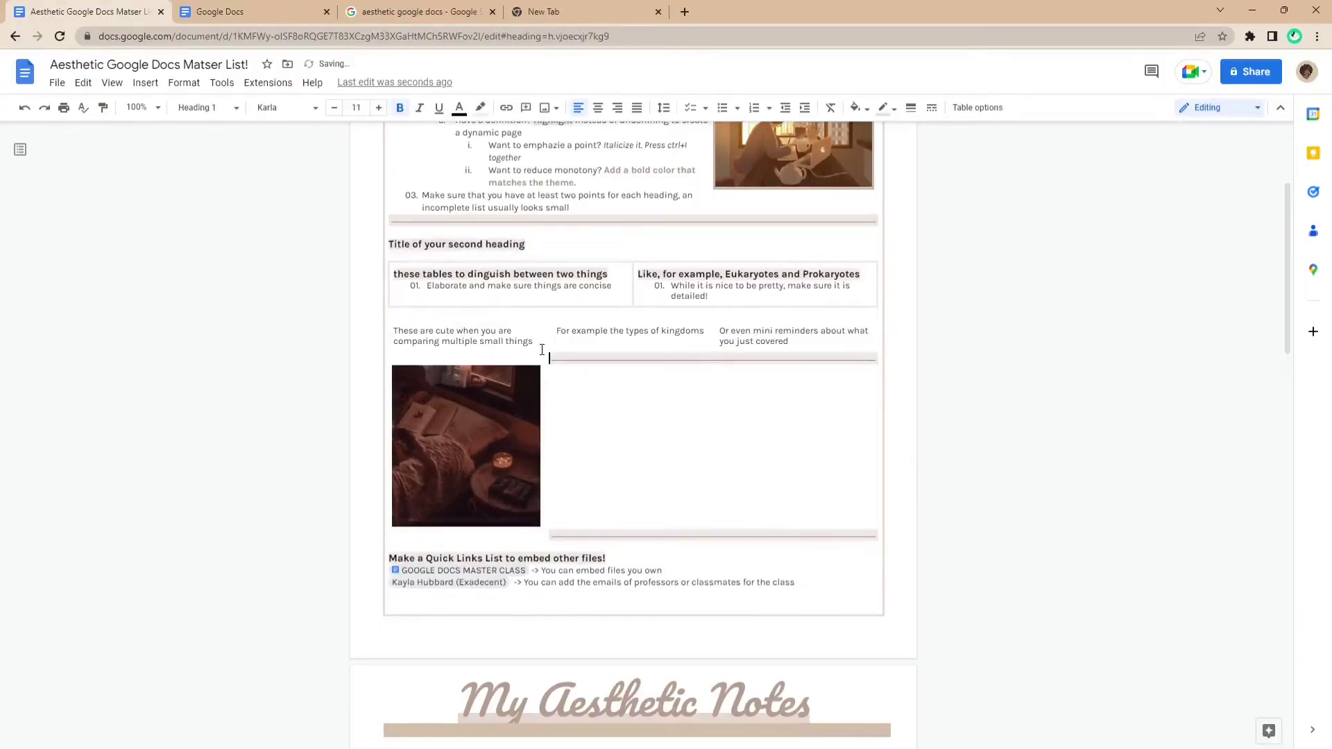
scroll(125, 147, down, 1)
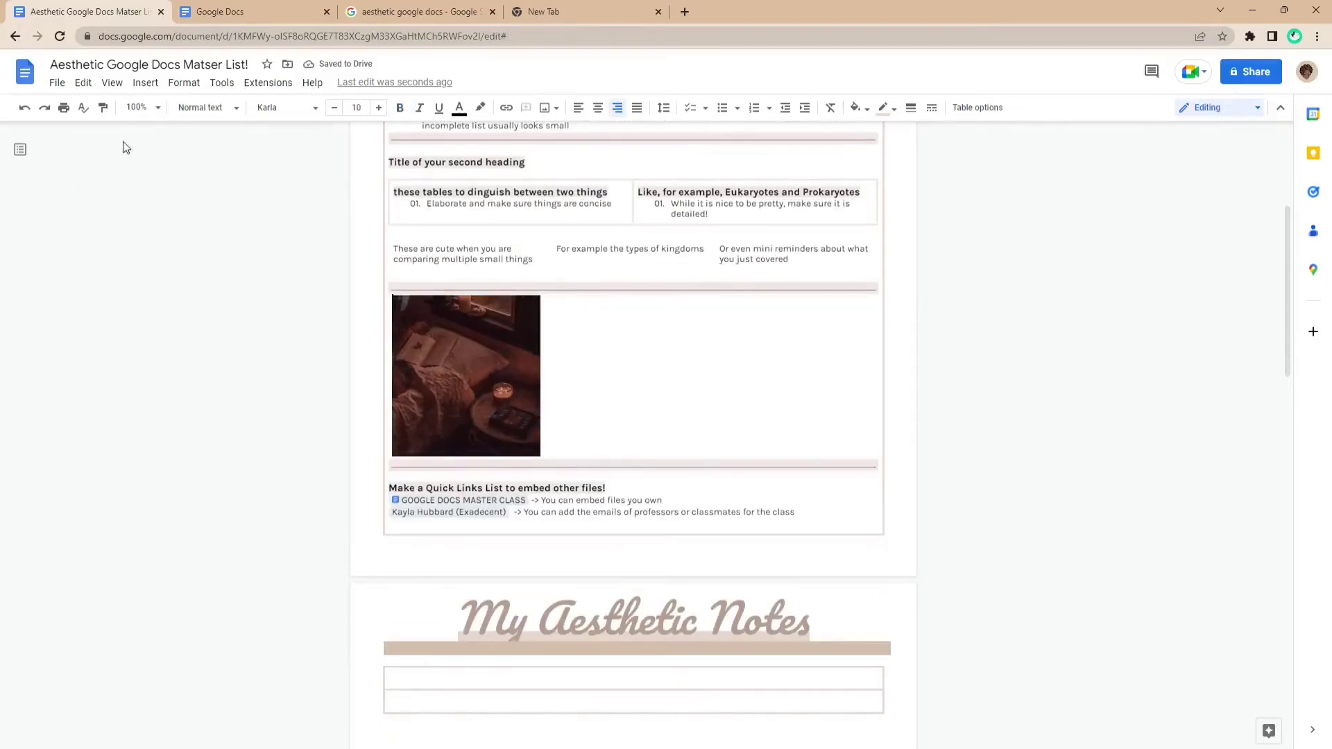
Insert a 1x2 table beside the photo and narrow it to fit
click(145, 83)
mouse_move(277, 130)
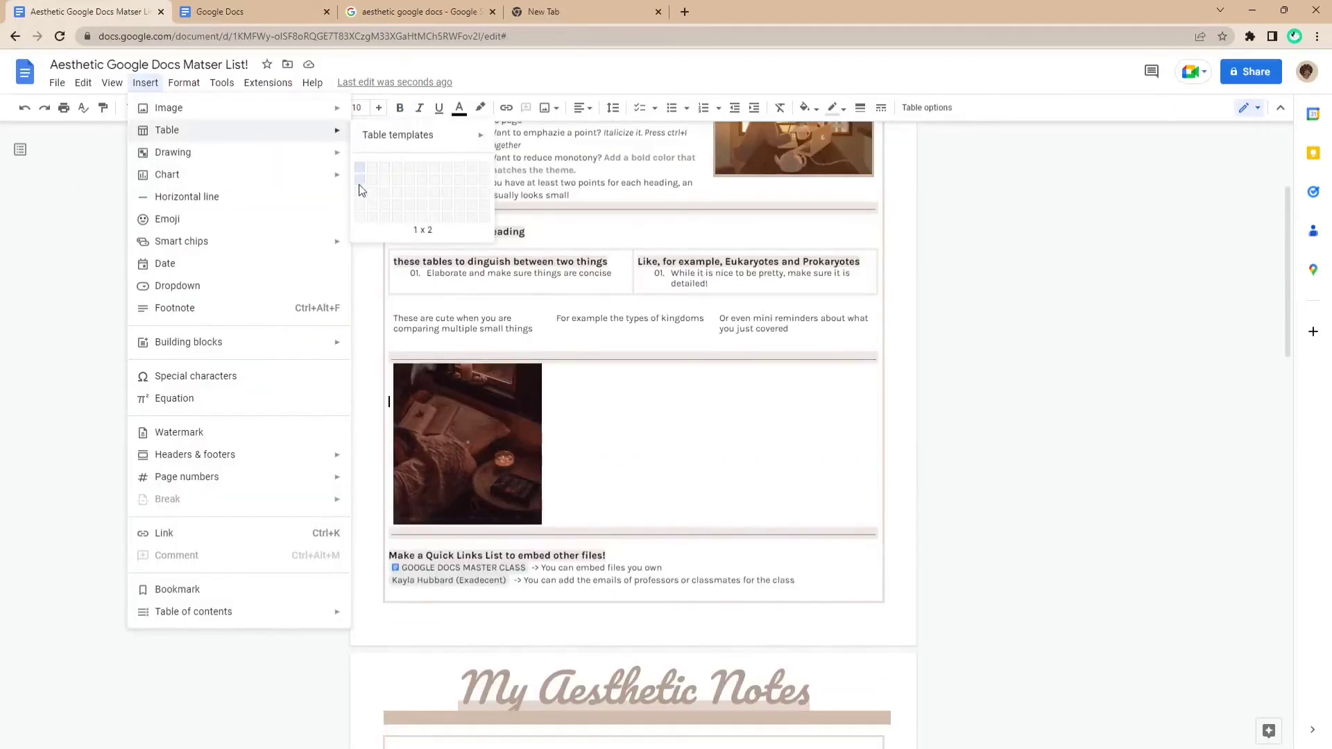
click(362, 189)
click(625, 413)
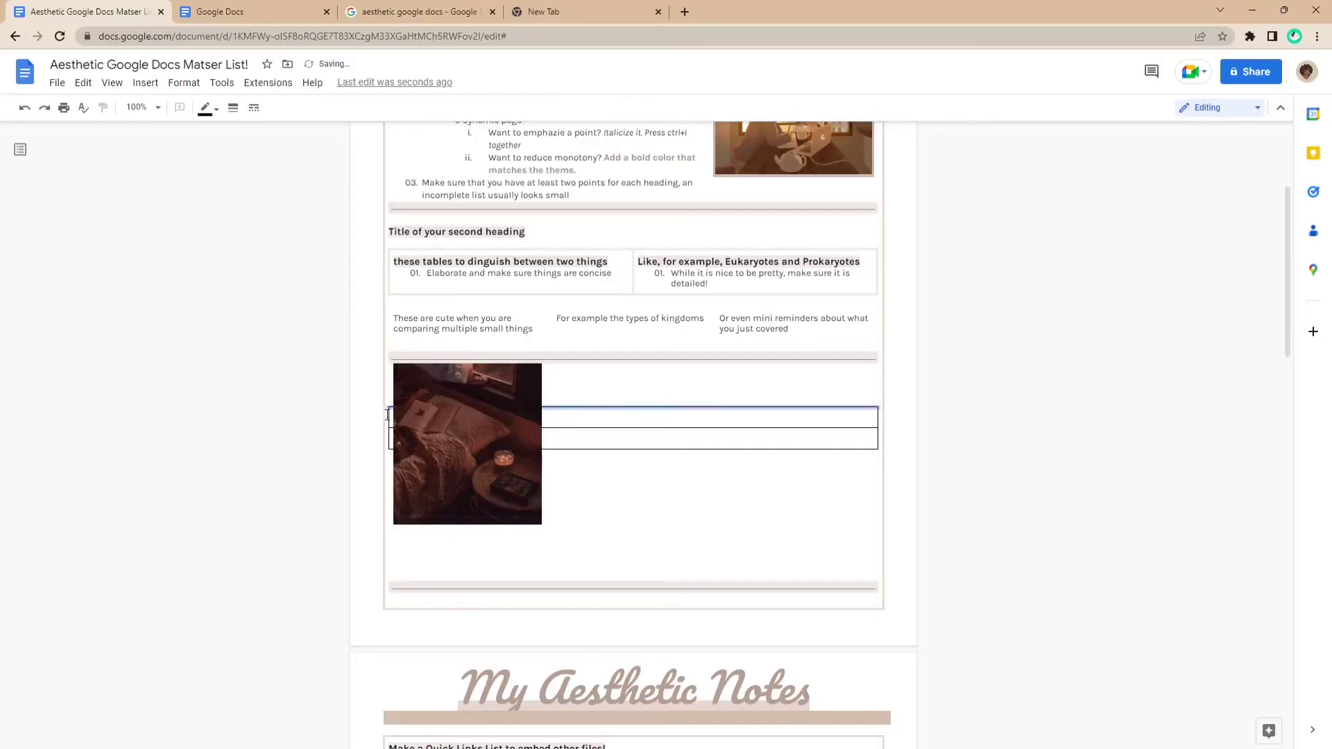
drag(526, 410, 550, 401)
Remove empty lines below the table and adjust its row height and left indent
click(408, 575)
key(BackSpace)
key(BackSpace)
key(BackSpace)
key(BackSpace)
drag(652, 428, 652, 465)
right_click(688, 437)
click(751, 665)
click(1252, 201)
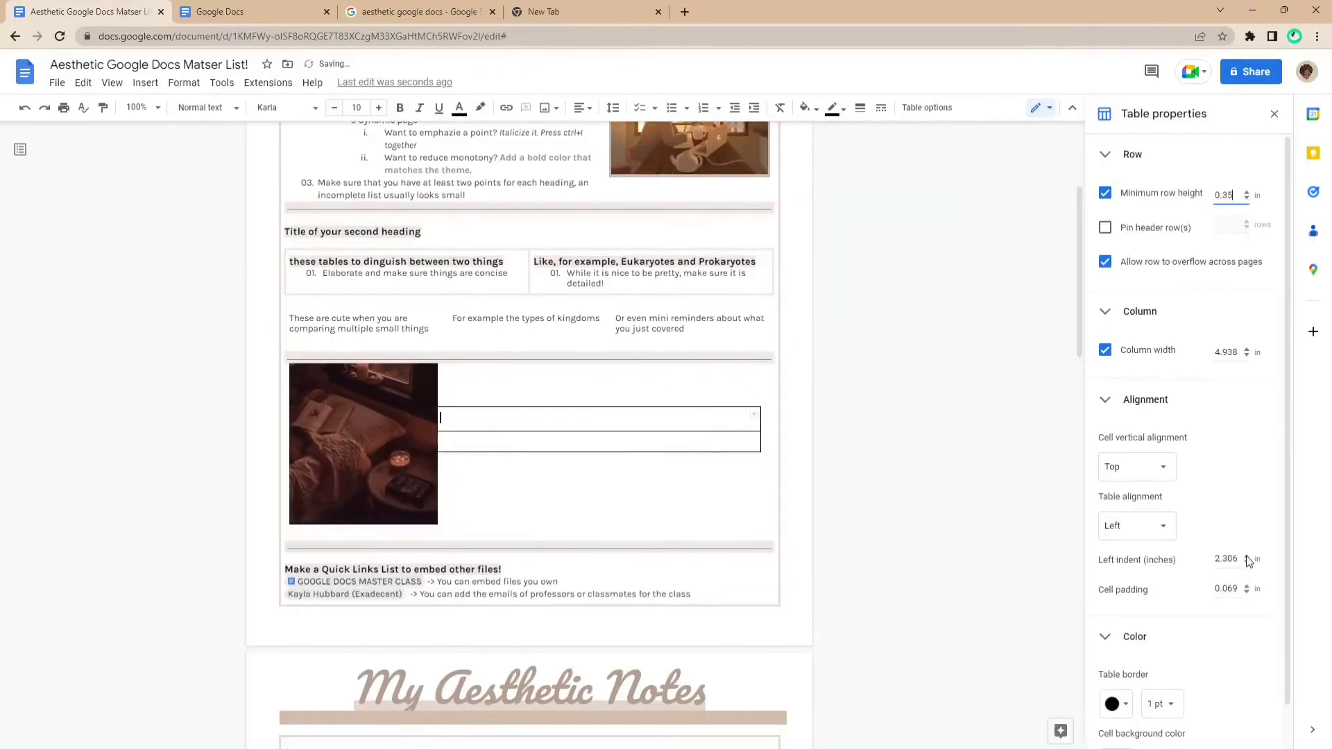
click(1132, 154)
click(1120, 588)
click(1133, 556)
Give the table a light border colour at 2.25 pt width
click(537, 392)
key(BackSpace)
key(BackSpace)
key(BackSpace)
click(538, 512)
click(538, 386)
click(1116, 589)
Make the first cell a Heading 1 reading 'Title of your third heading'
click(1163, 557)
click(1168, 588)
click(1168, 497)
scroll(434, 345, up, 2)
text(Title of your third heading)
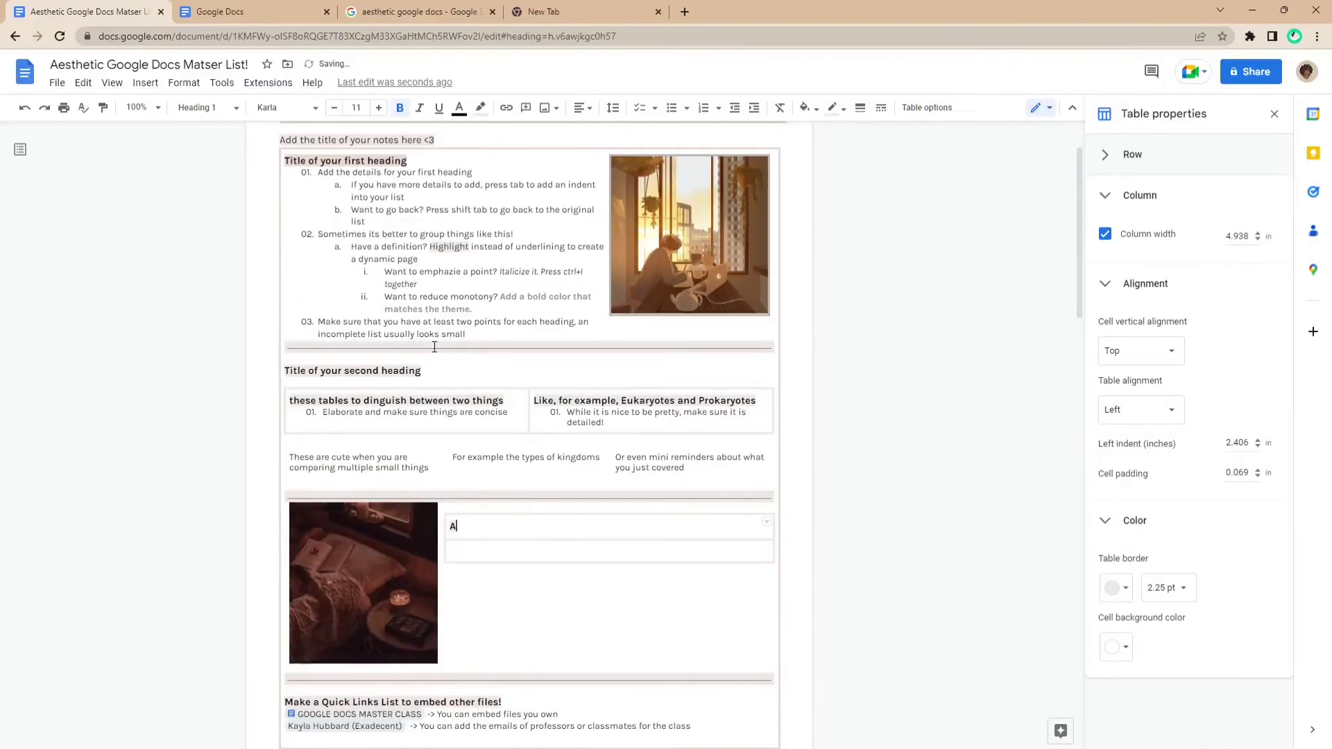
key(ctrl+z)
key(ctrl+y)
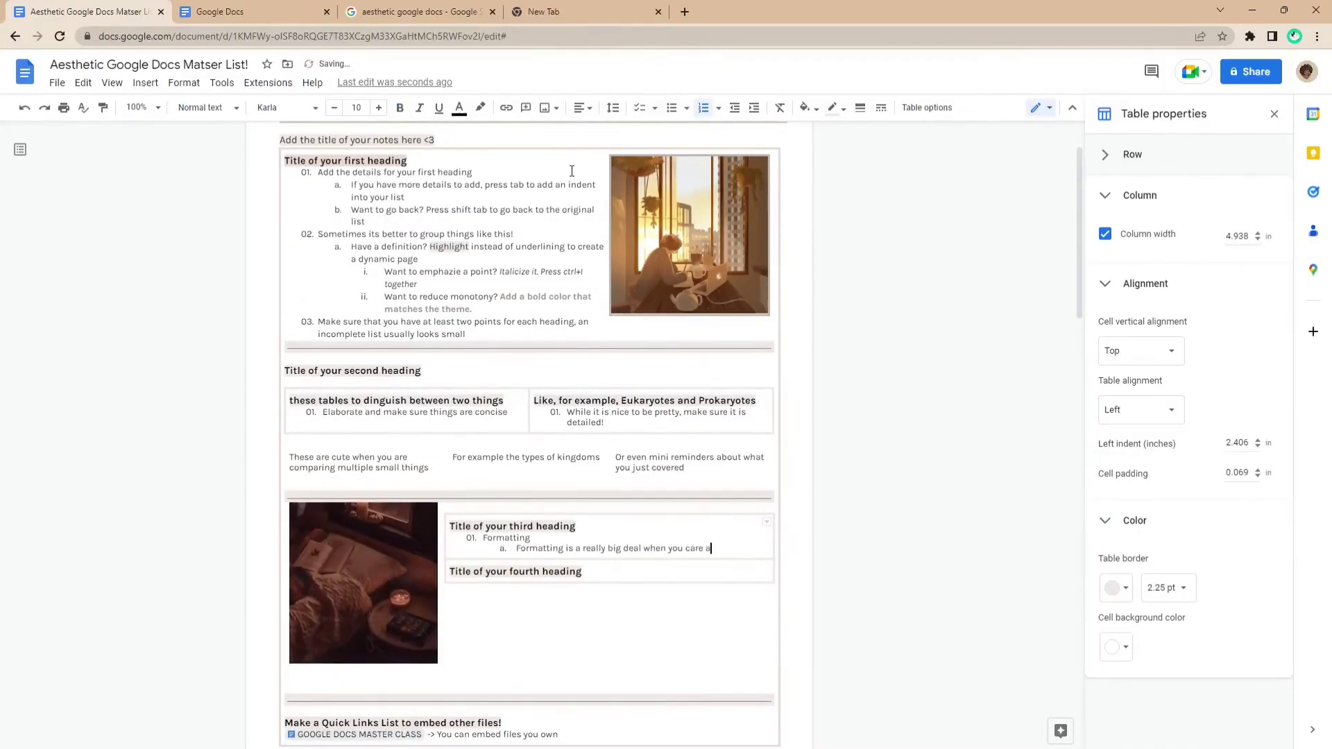
Add list items on aesthetics, 'Stick with a consistent formatting style' and 'For example, I use a numbering system'
text(ut the aesthetics of what you are doing)
key(Return)
text(Stick with a consistent formatting style)
key(Return)
text(For example, I use )
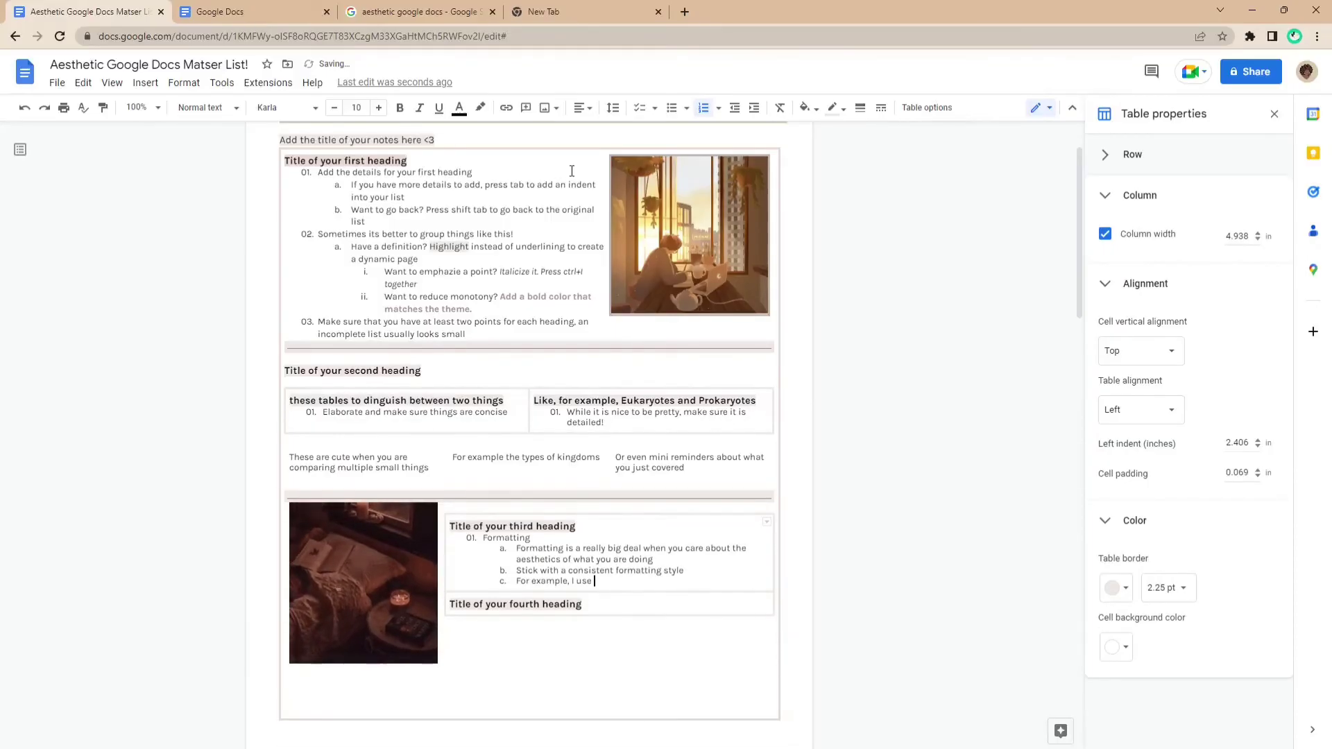
text(a numbering system)
Highlight 'Formatting' in a custom colour and start a note about using simple dashes
triple_click(507, 539)
click(481, 108)
click(706, 497)
click(609, 607)
key(Return)
text(- You can also use simple das)
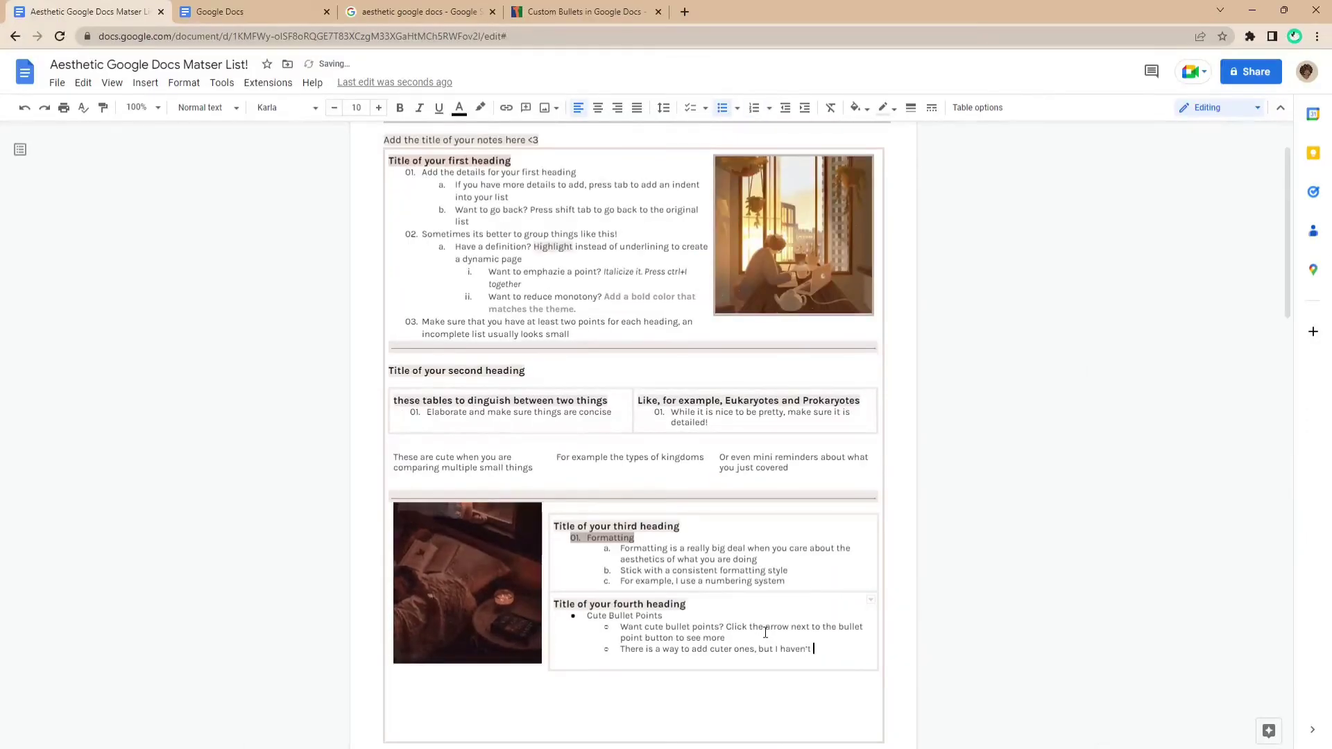
text(ou)
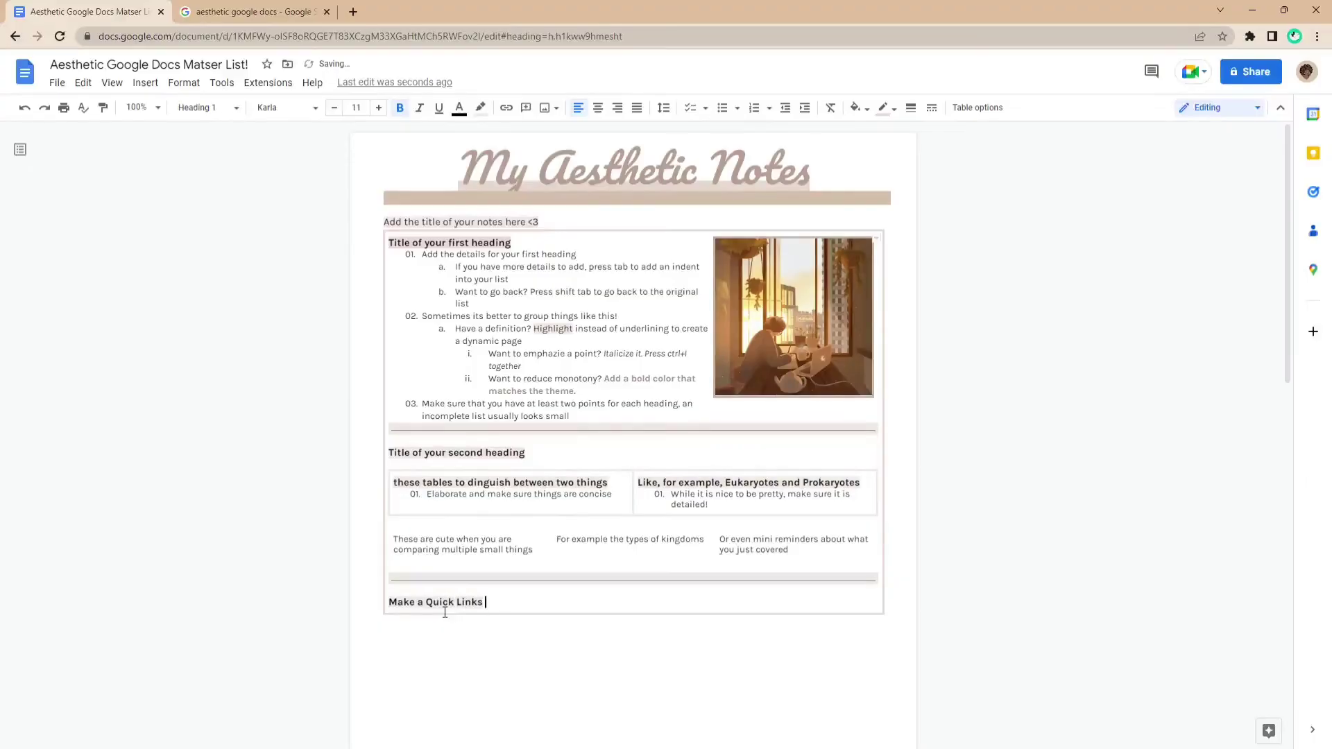
Add the 'Make a Quick Links List to embed other files!' line, a GOOGLE DOCS MASTER CLASS file chip and a person chip
text( List to embed other files!)
key(Return)
click(146, 82)
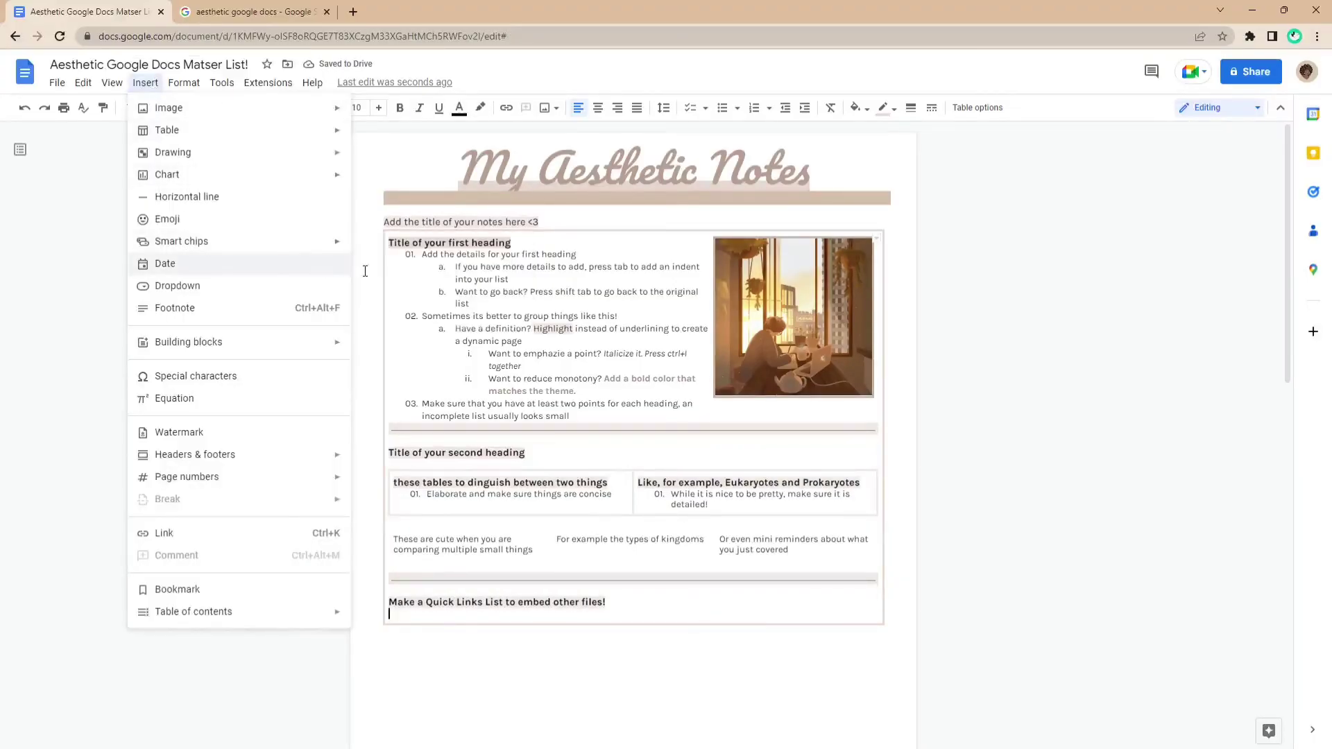
mouse_move(338, 254)
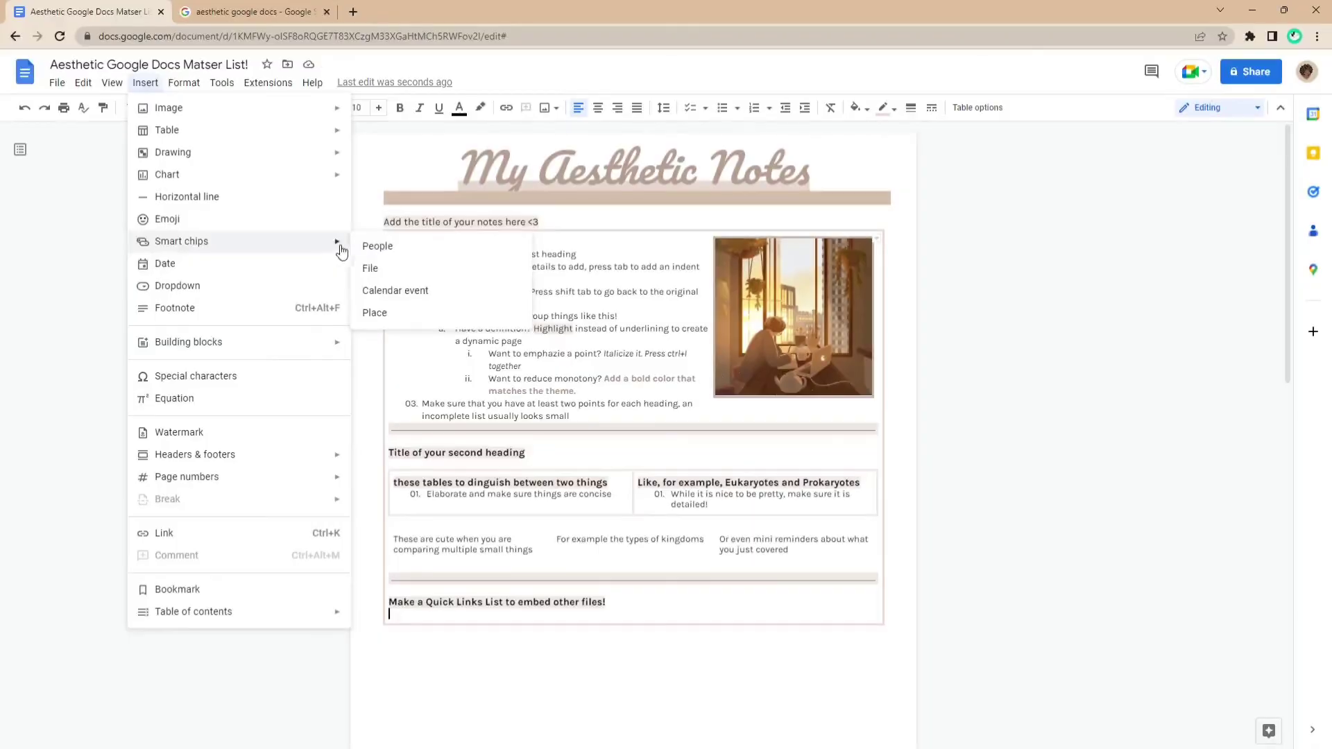
click(386, 271)
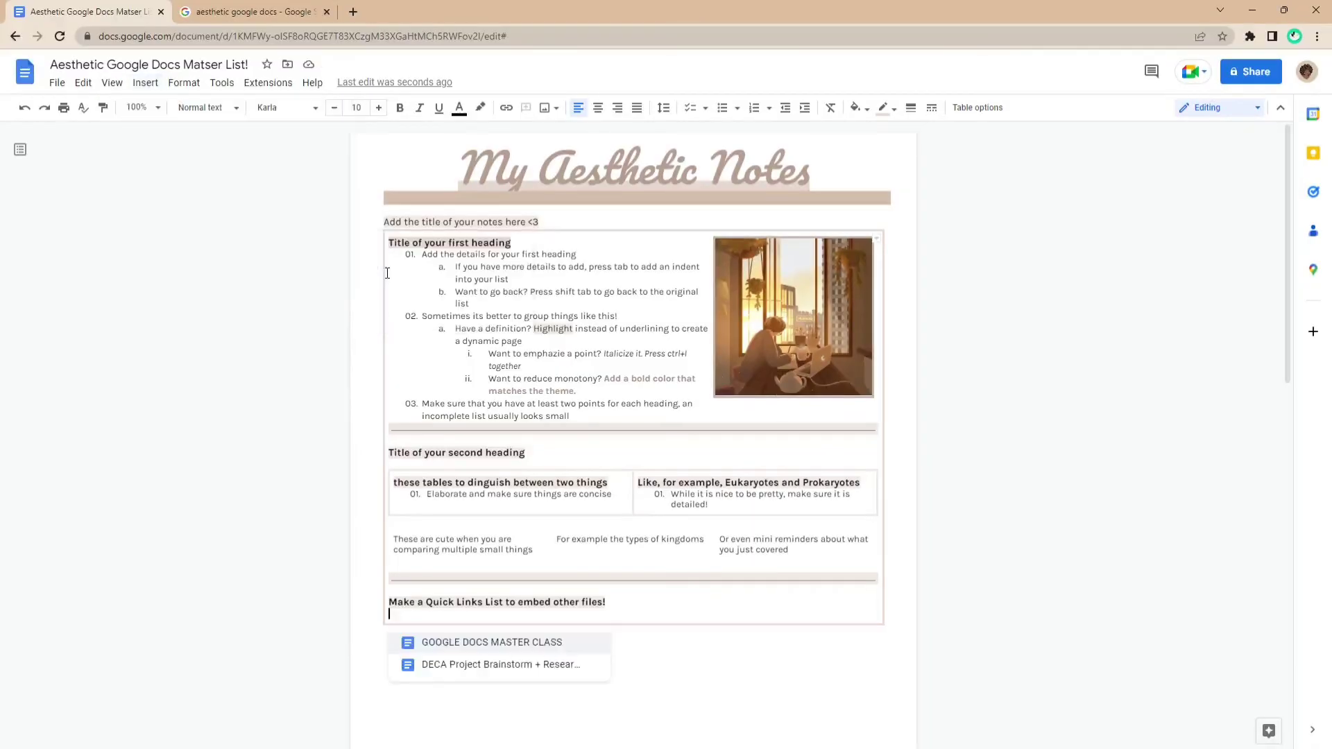
click(522, 646)
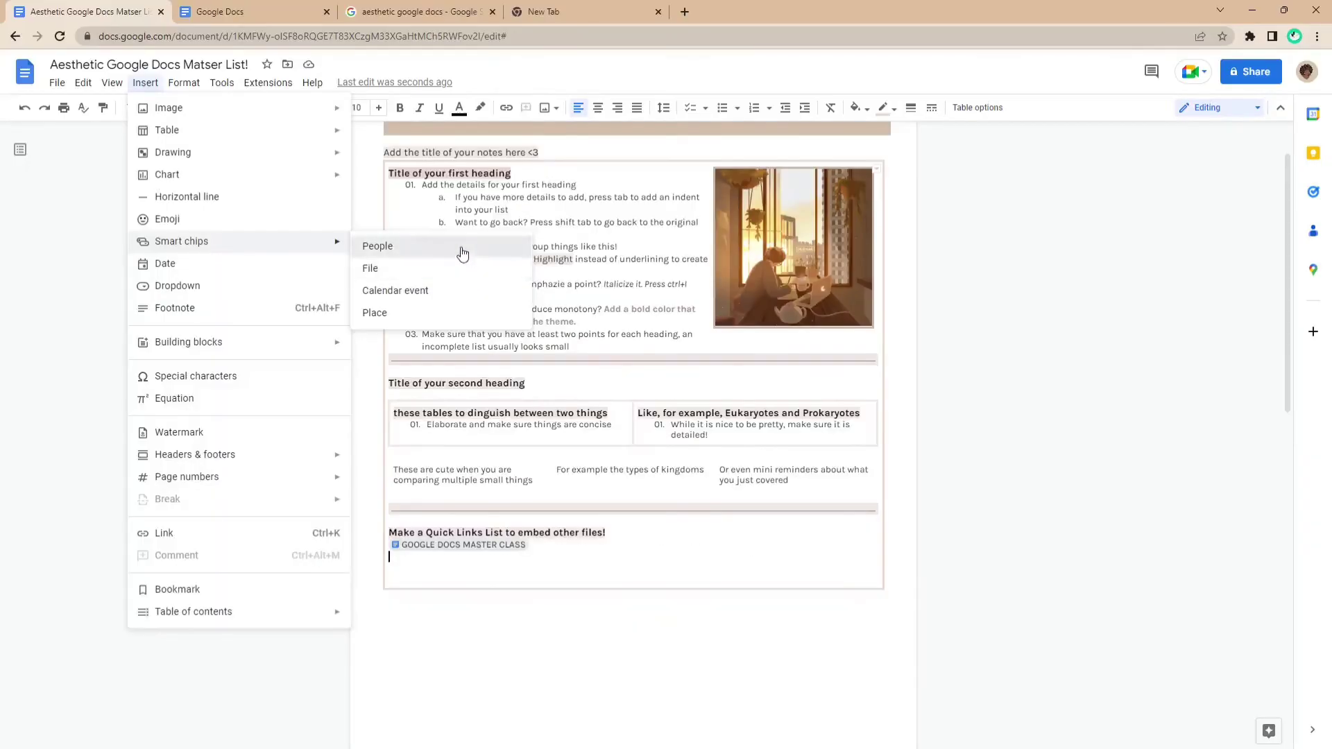
click(462, 253)
click(461, 590)
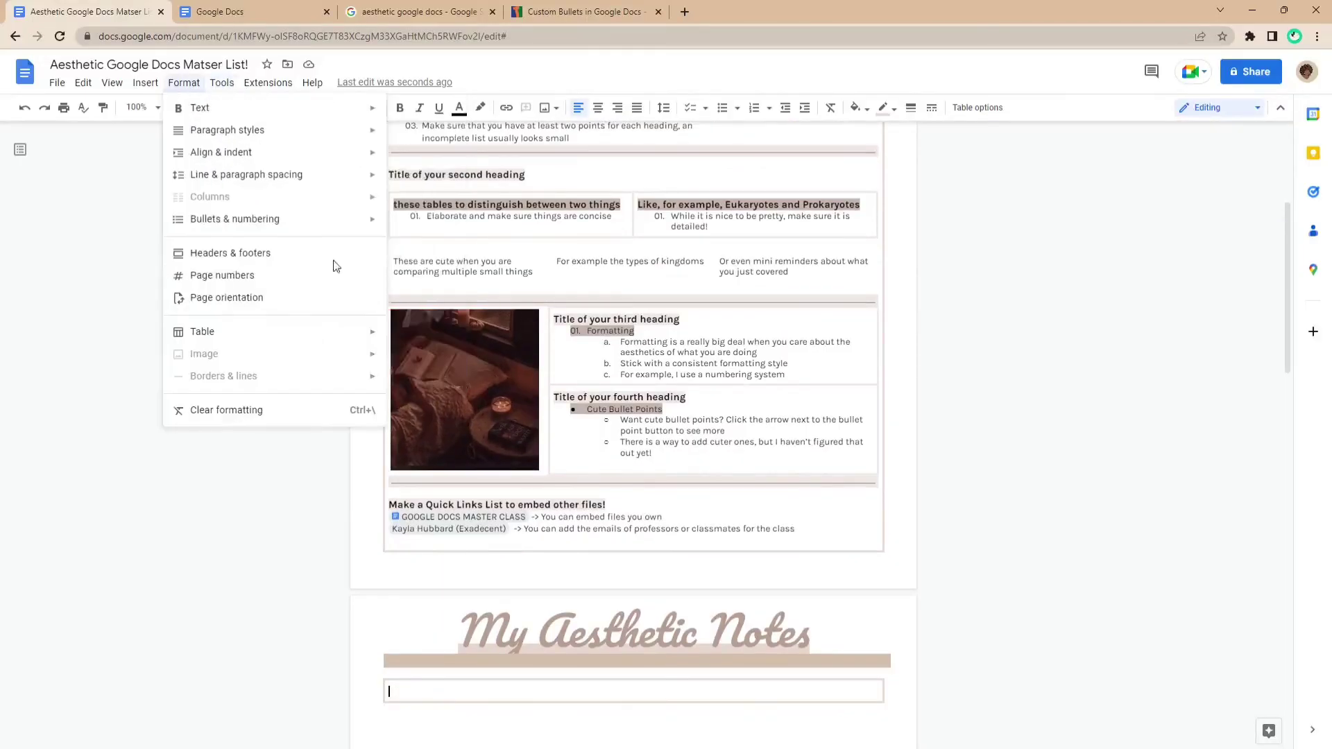
Type the 'My Table of Contents' heading and review the document outline
click(170, 201)
scroll(170, 202, down, 2)
text(My Table of Contents)
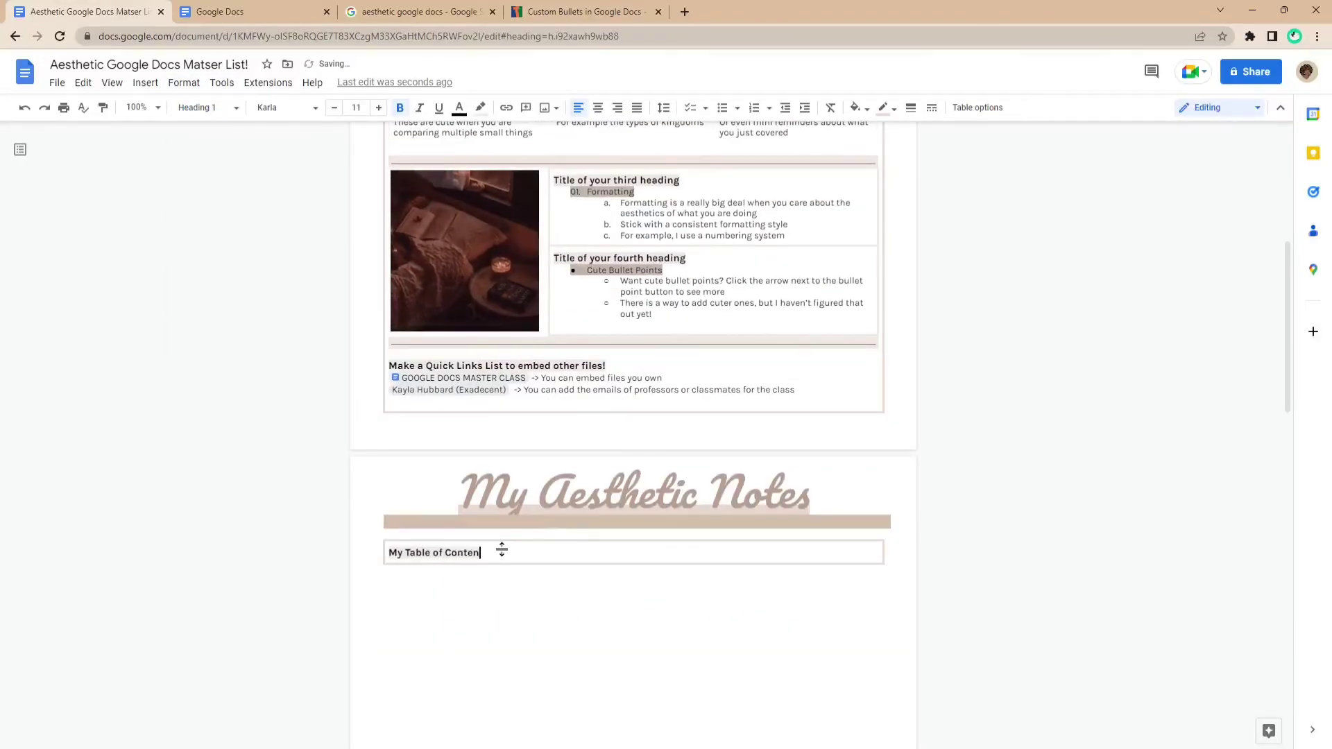
key(Return)
click(20, 150)
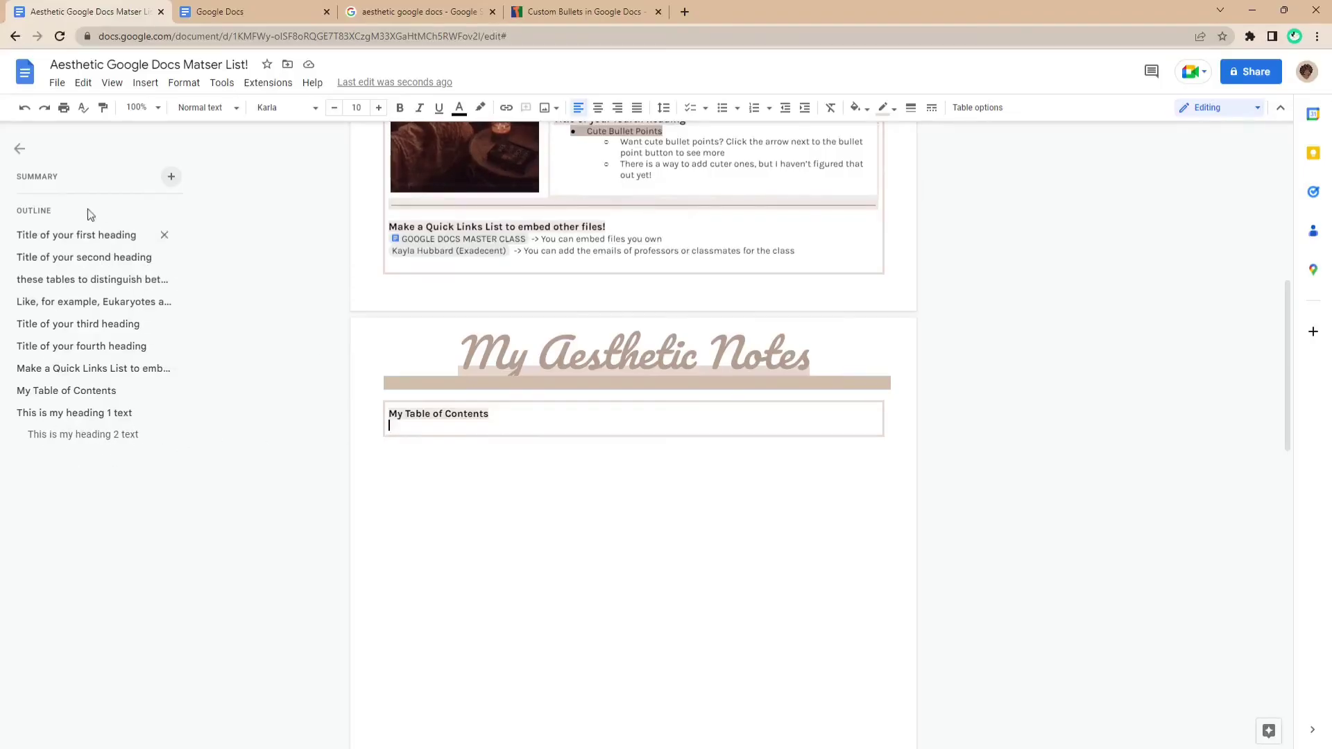
click(35, 162)
Insert a table of contents with page numbers and test its first entry's link
click(145, 83)
mouse_move(172, 614)
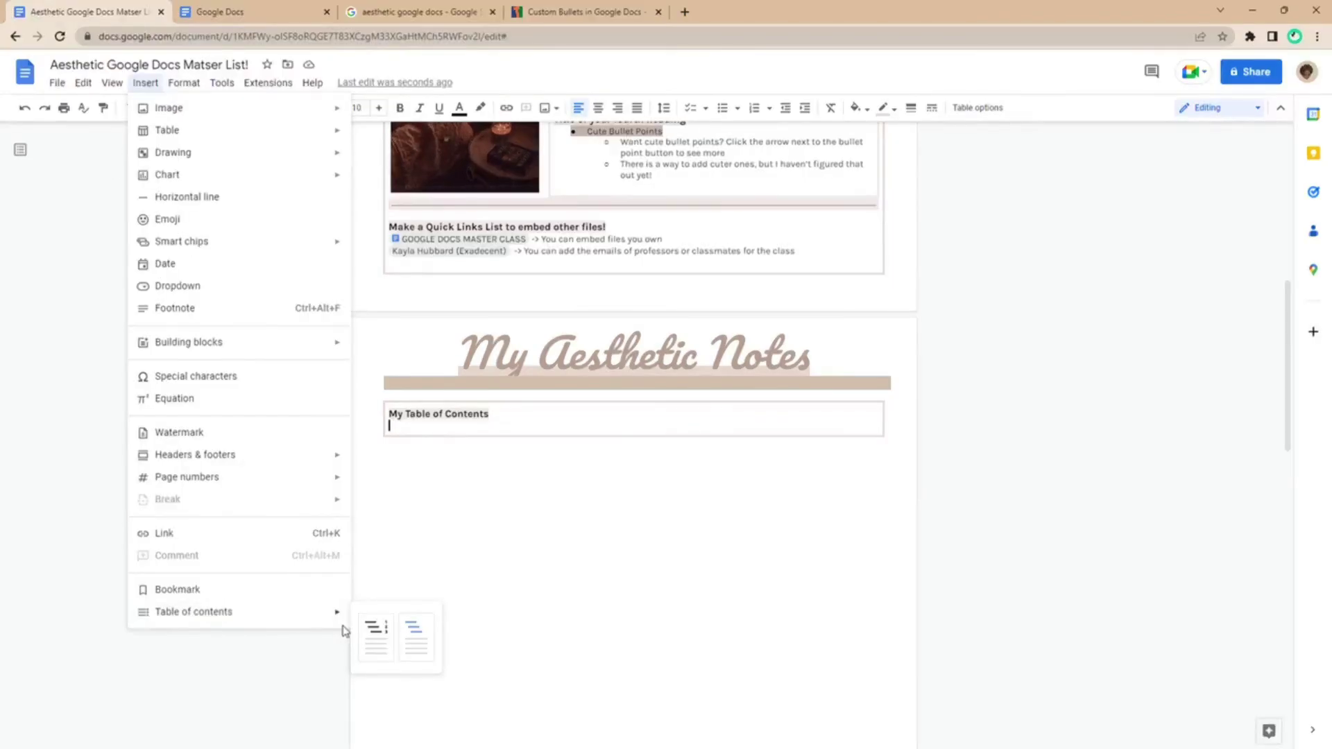
click(375, 635)
scroll(734, 462, up, 10)
scroll(734, 461, down, 3)
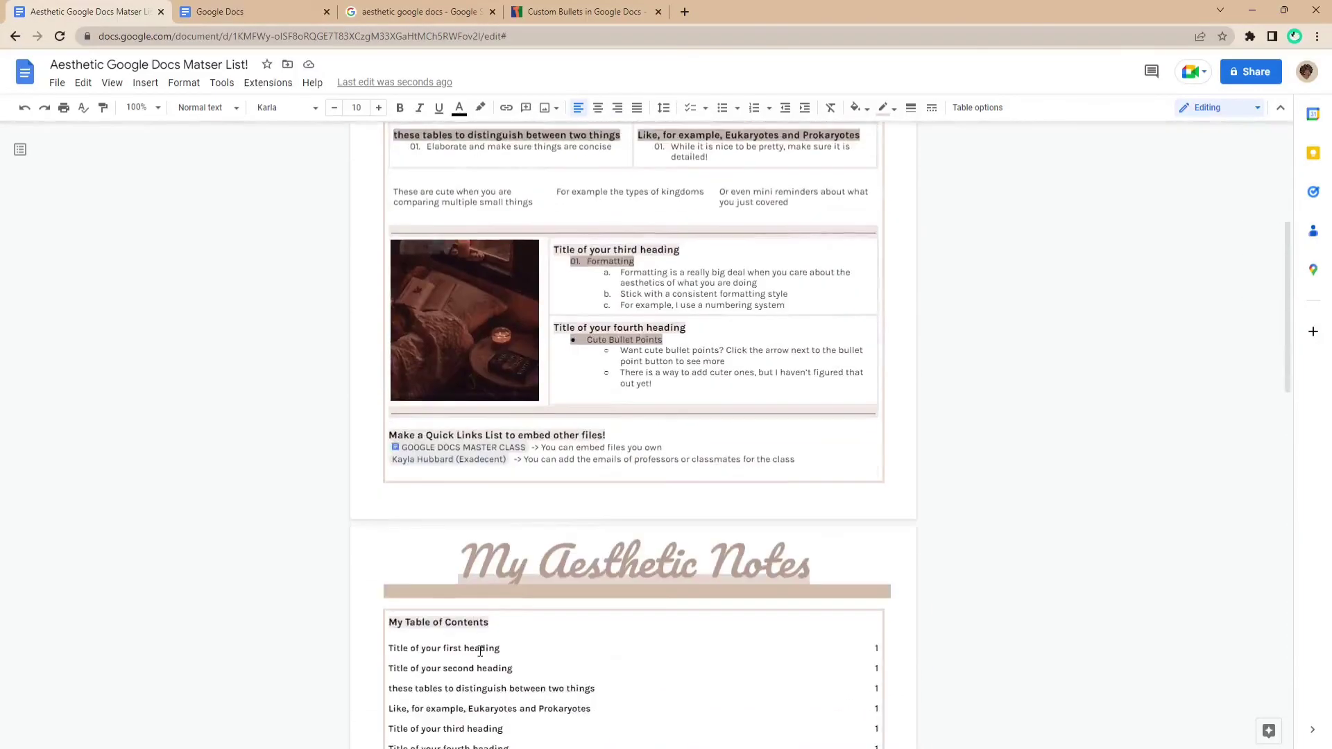
click(469, 649)
click(479, 673)
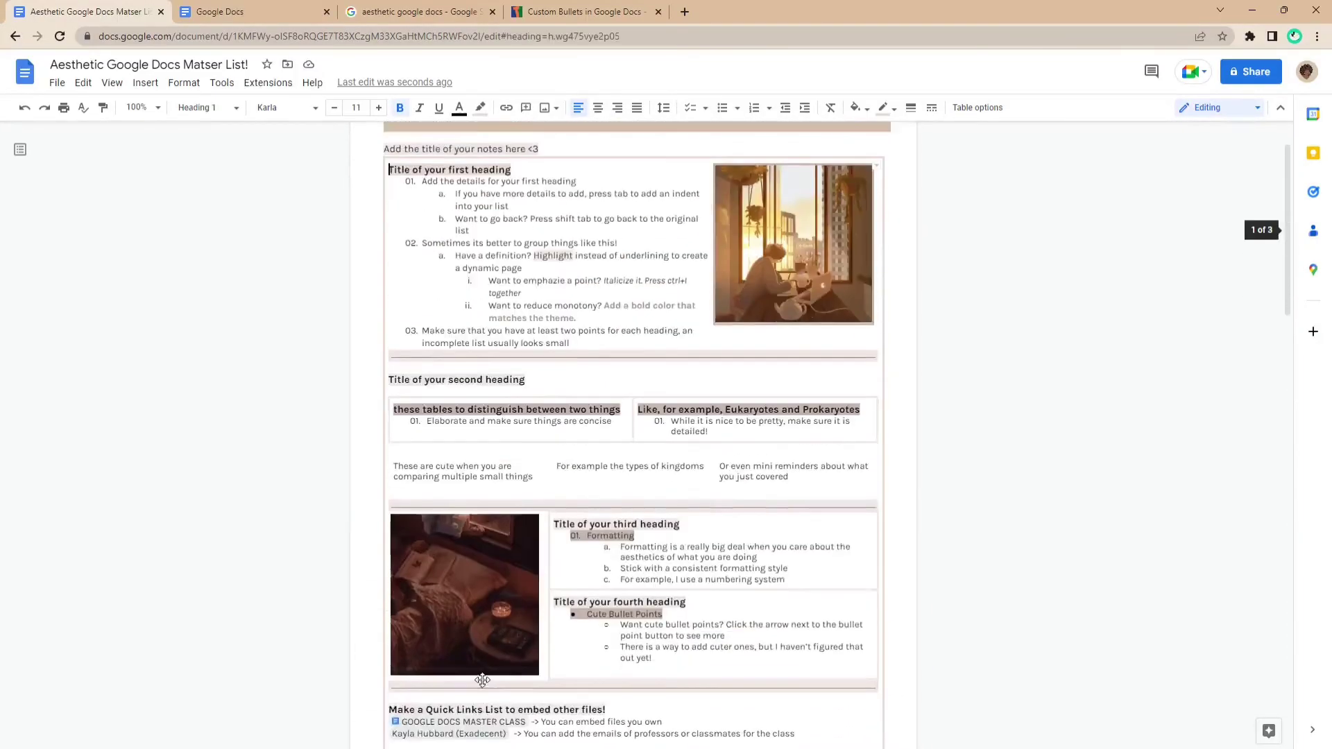
scroll(580, 586, down, 7)
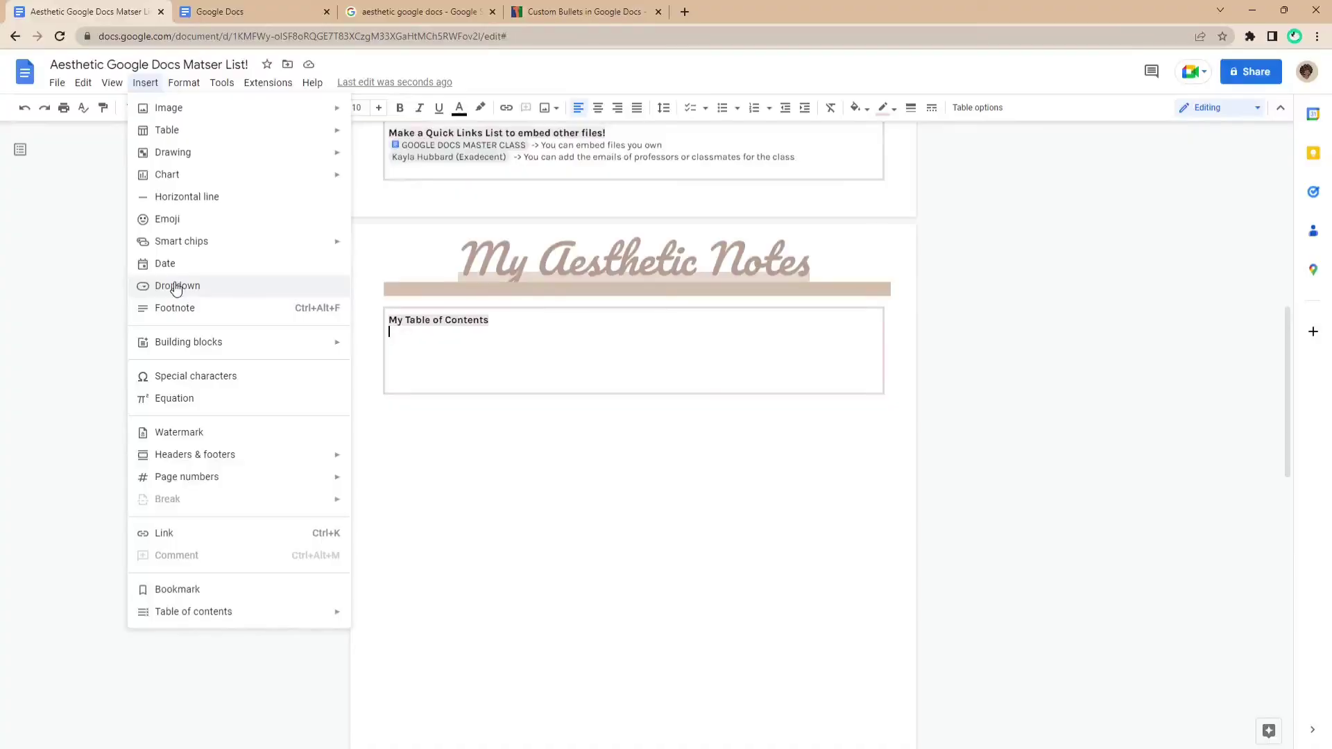
Insert a dropdown chip of affirmations, adding 'You are adorable' and colouring the first option brown
click(176, 287)
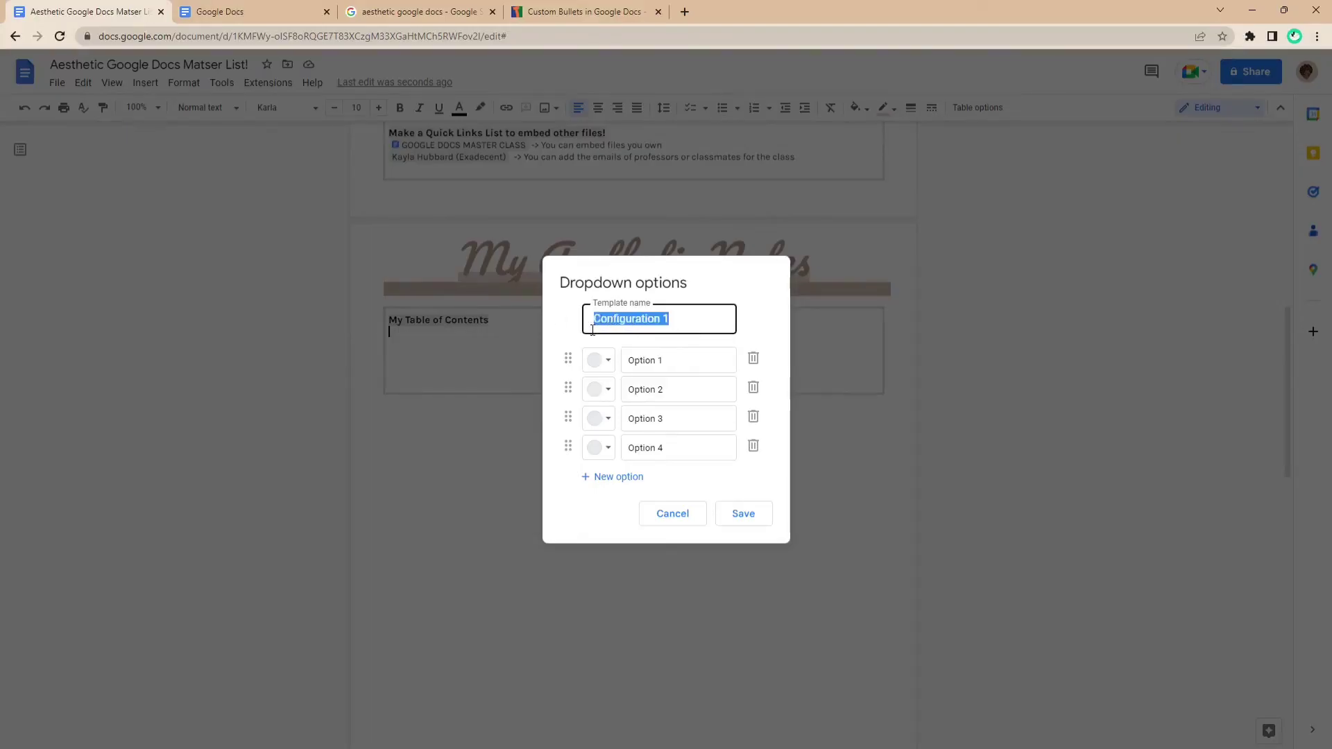
click(628, 416)
text(You are adorable)
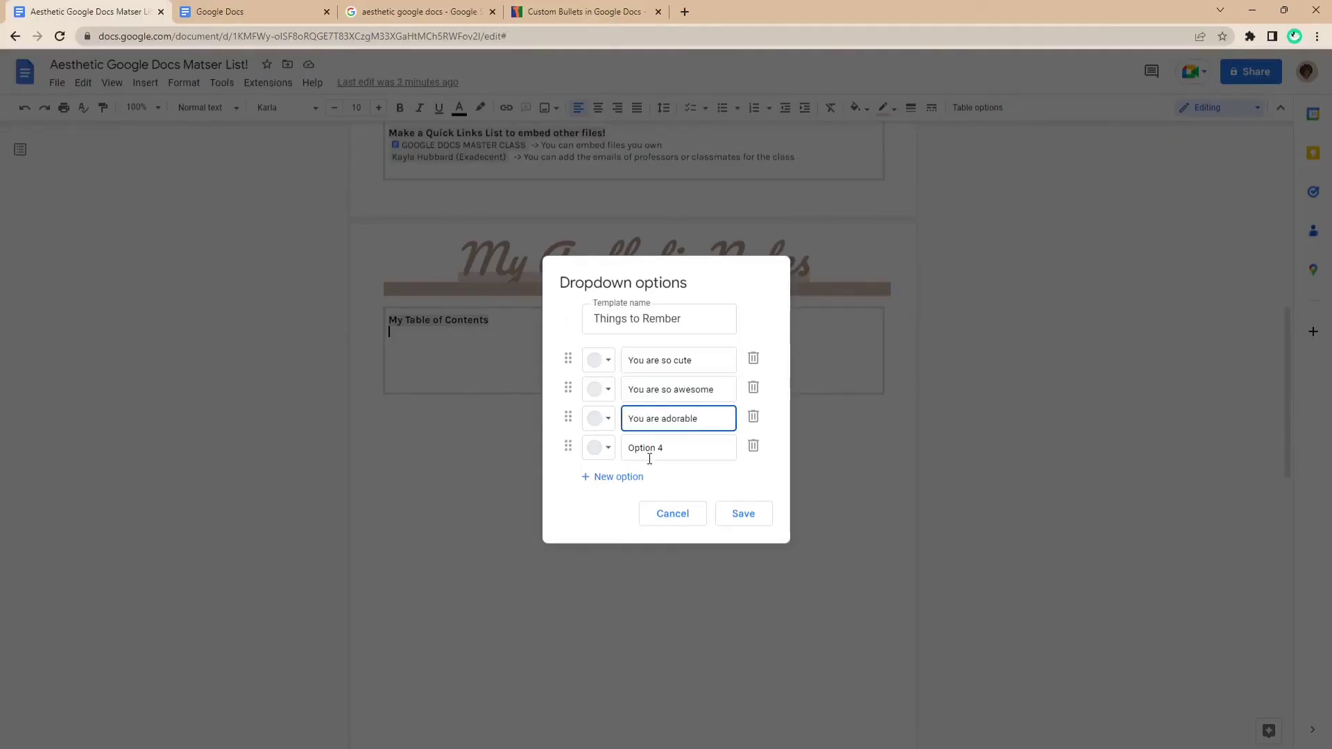
click(676, 454)
click(601, 360)
click(652, 435)
click(603, 389)
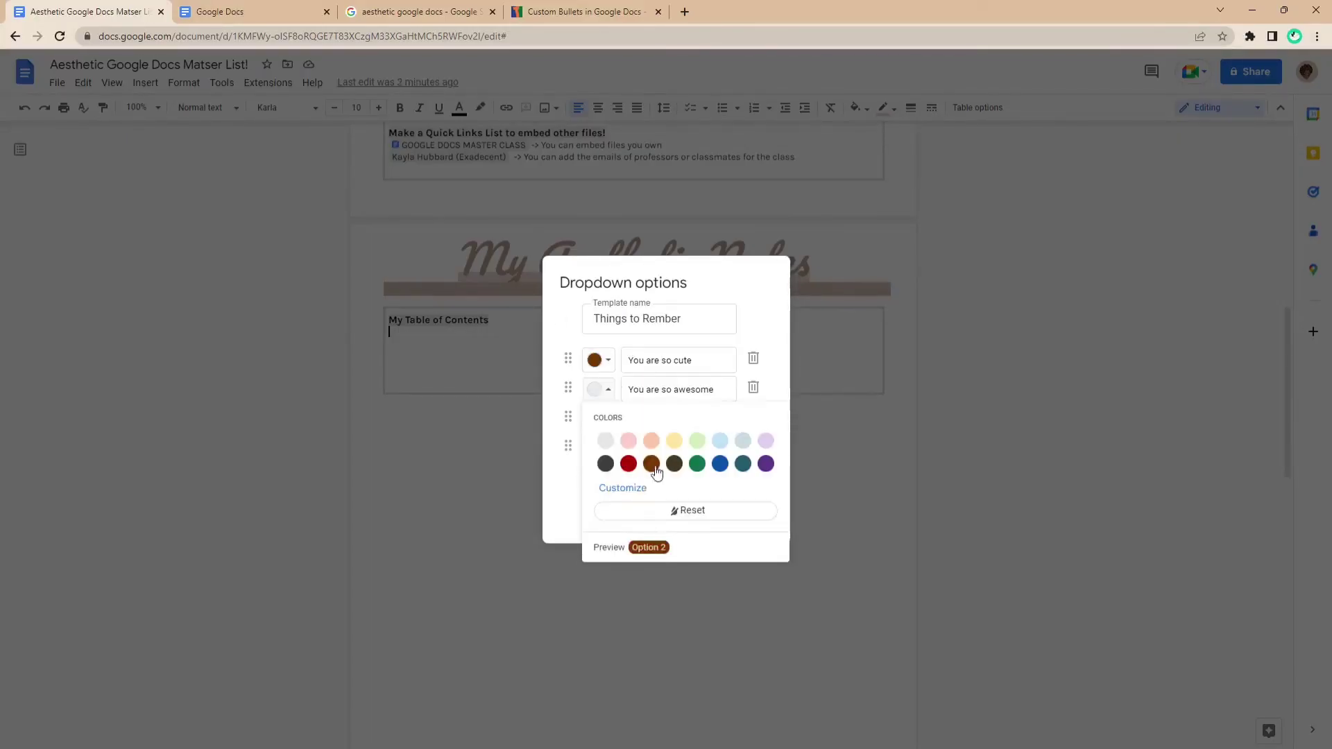
click(608, 390)
click(743, 512)
Try 'You are so awesome' and 'You are adorable' in the chip, finally setting it to 'I love you'
click(459, 378)
click(482, 337)
click(485, 395)
click(528, 372)
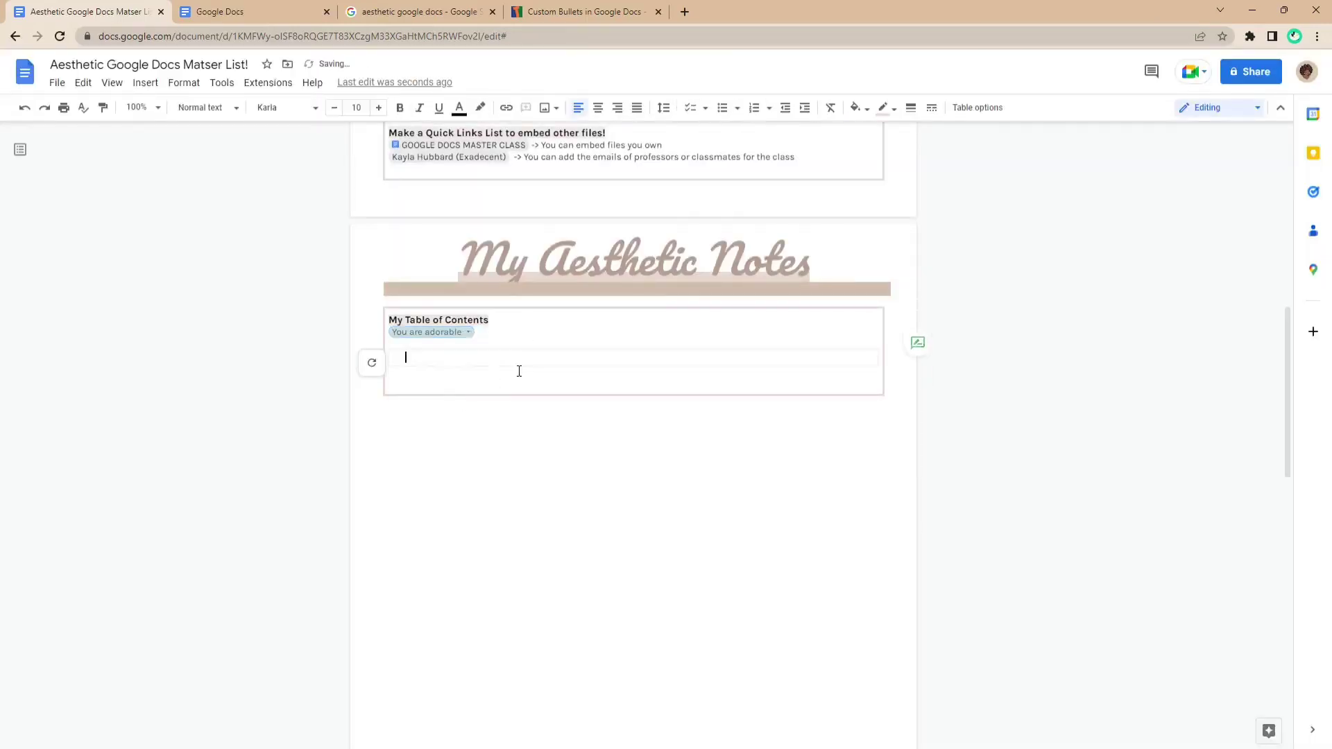
click(455, 332)
click(450, 420)
click(525, 349)
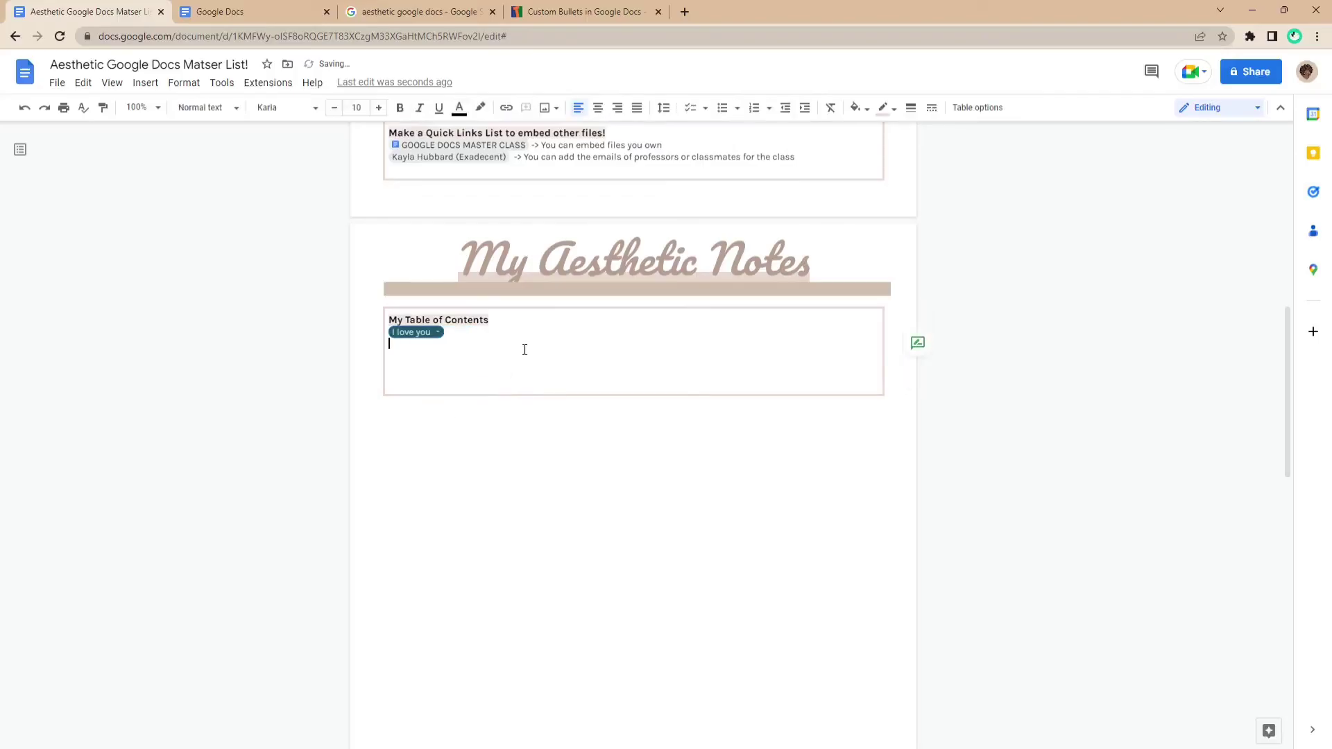
scroll(448, 325, up, 8)
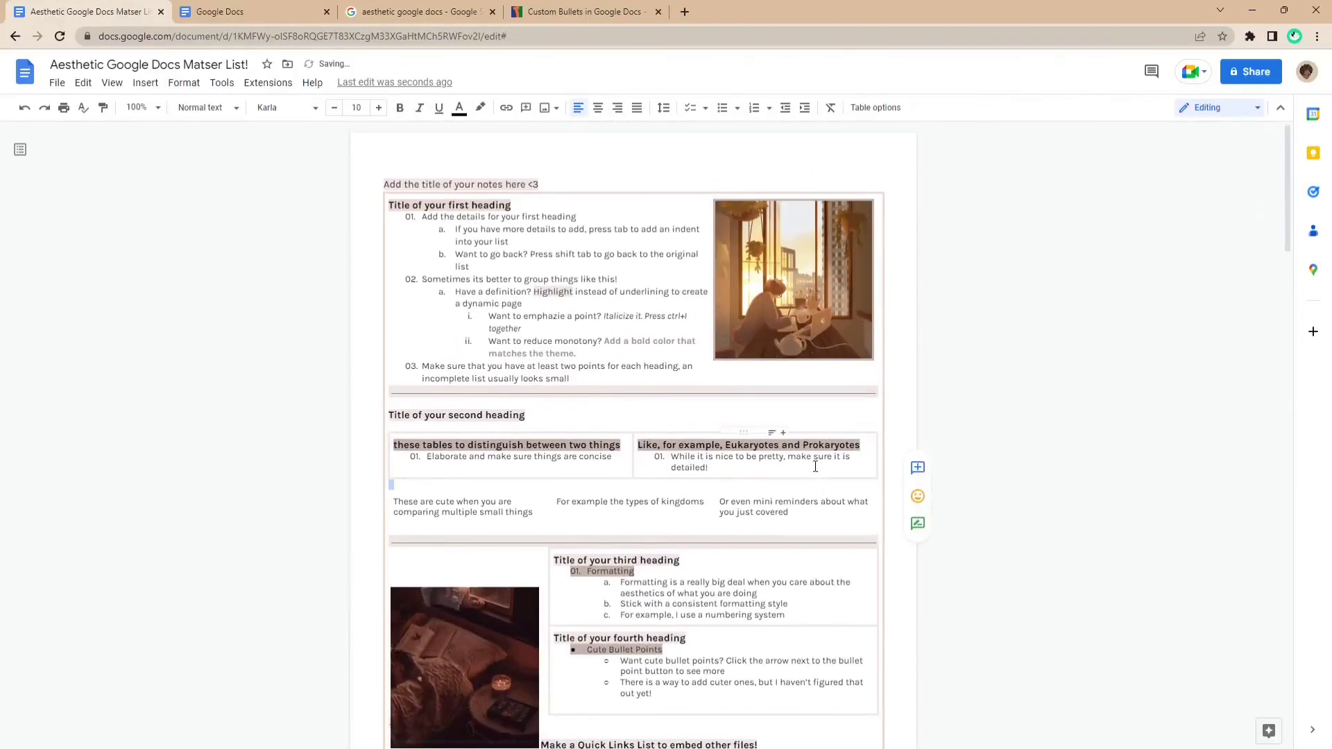
Undo the most recent accidental header change with Ctrl+Z and check the page
scroll(811, 475, down, 5)
key(ctrl+z)
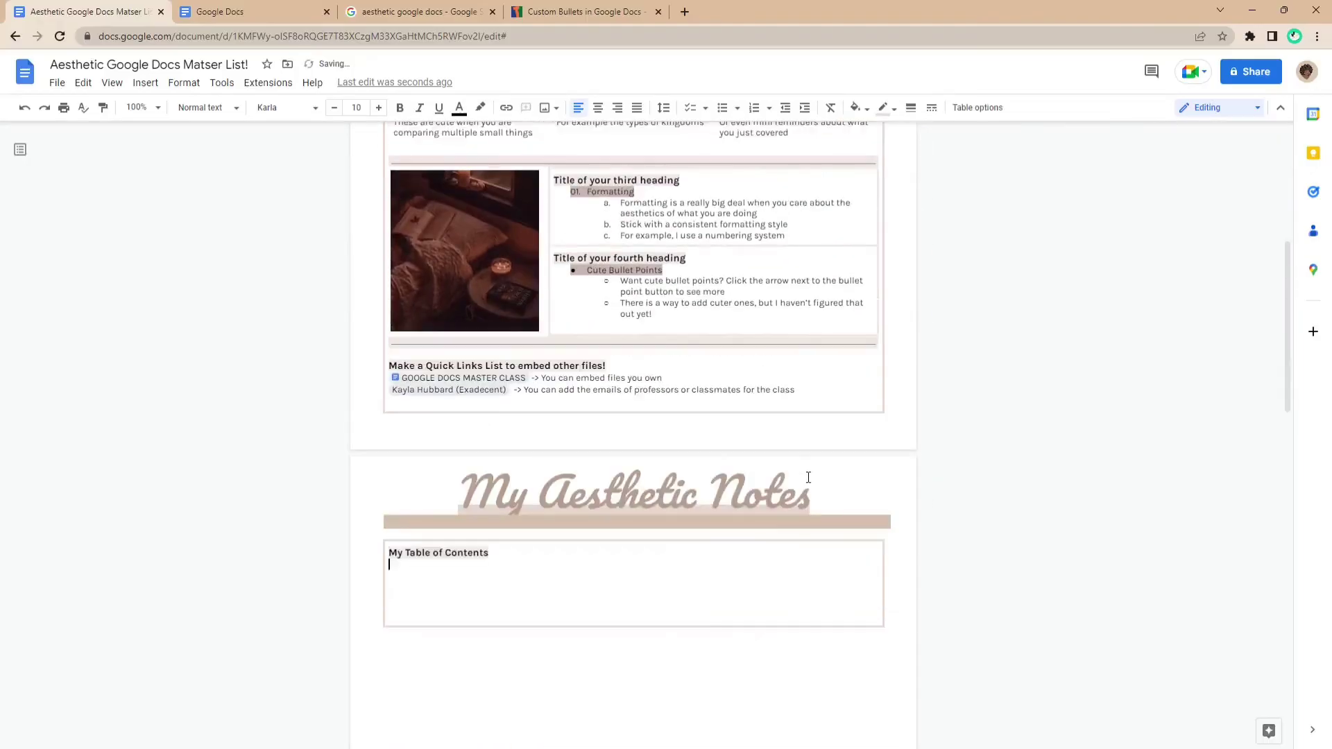
scroll(809, 477, up, 6)
scroll(810, 478, down, 10)
scroll(284, 240, up, 9)
scroll(277, 268, up, 1)
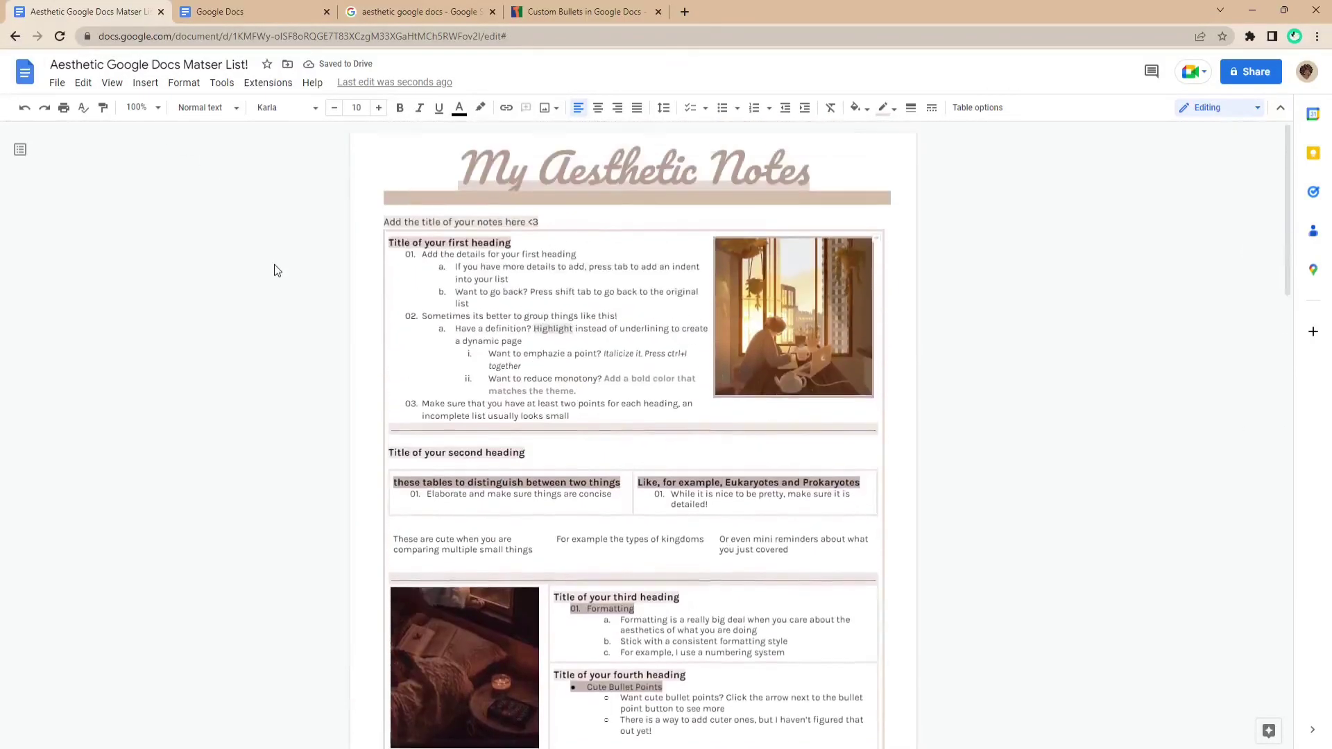
scroll(591, 344, down, 2)
scroll(591, 344, up, 2)
scroll(812, 458, down, 1)
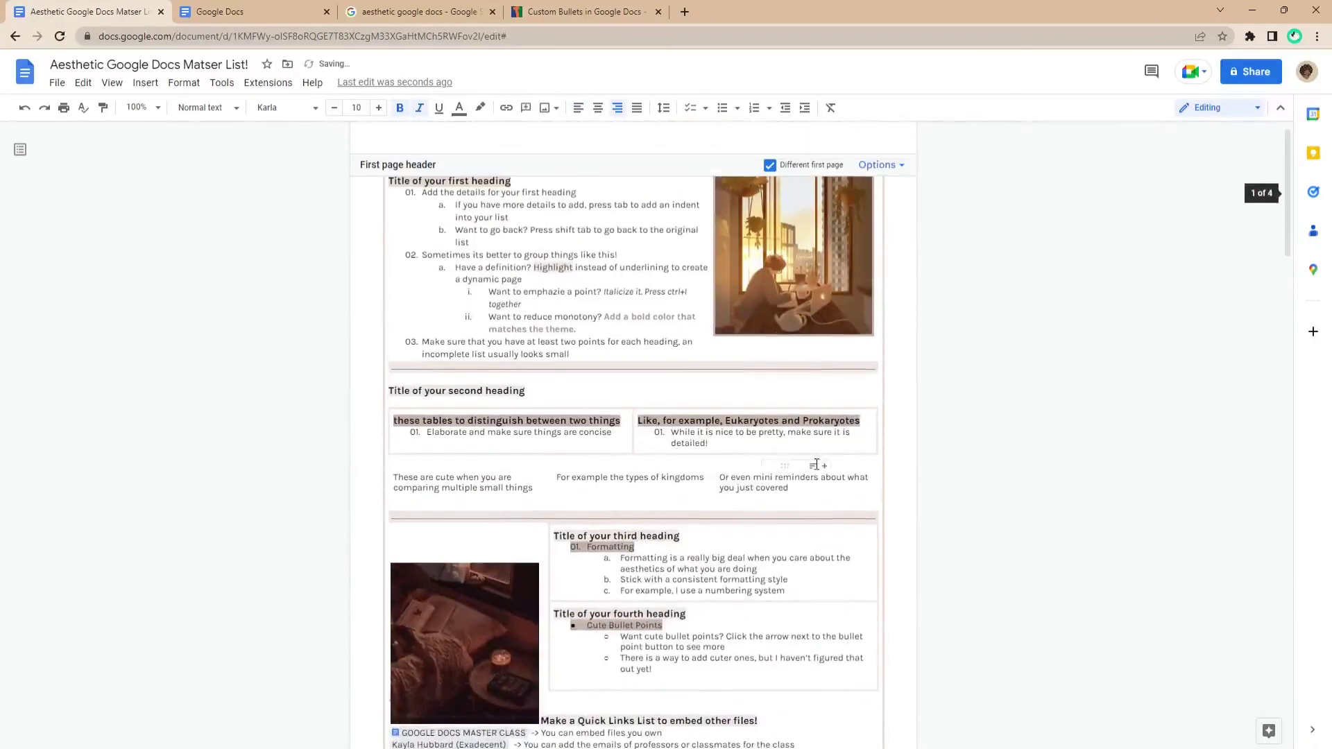
scroll(811, 457, up, 1)
scroll(808, 478, down, 4)
scroll(808, 478, down, 2)
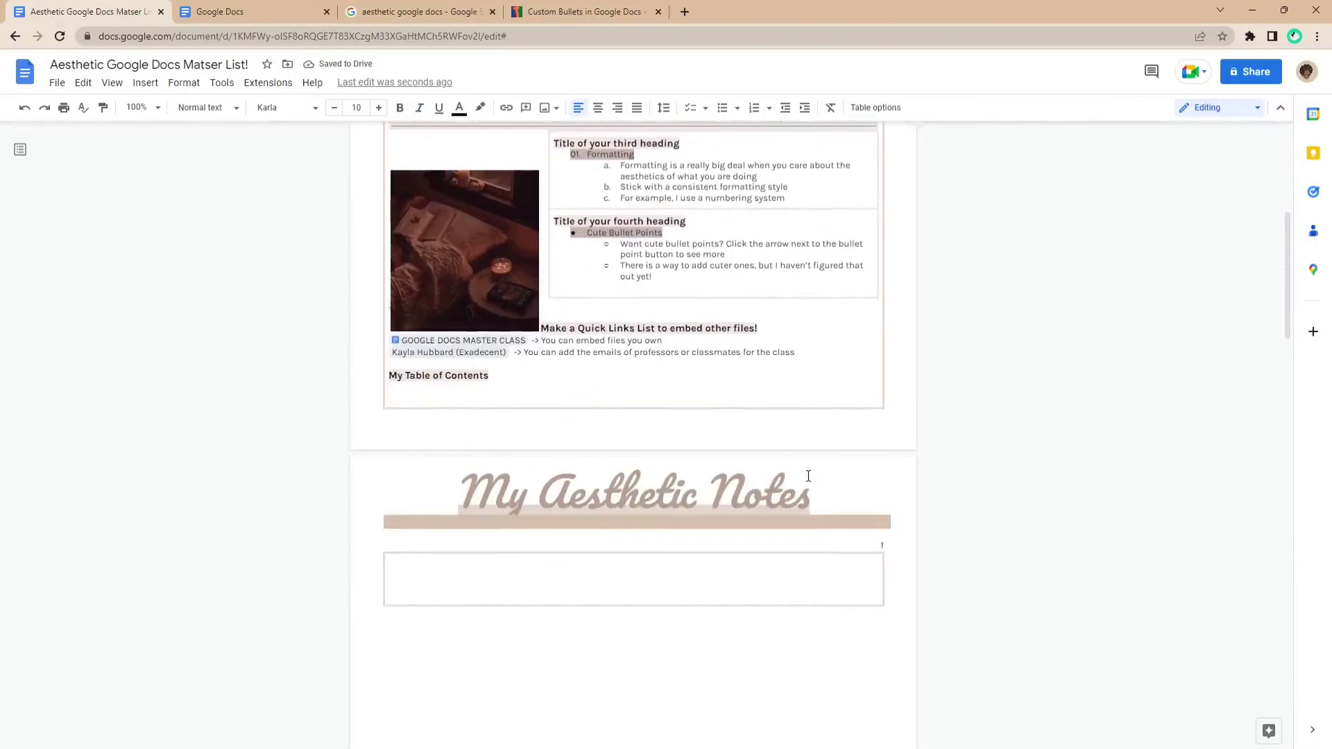
Undo the remaining accidental layout change and return to the top of the document
key(ctrl+z)
scroll(779, 464, up, 6)
scroll(500, 319, down, 10)
scroll(244, 199, up, 6)
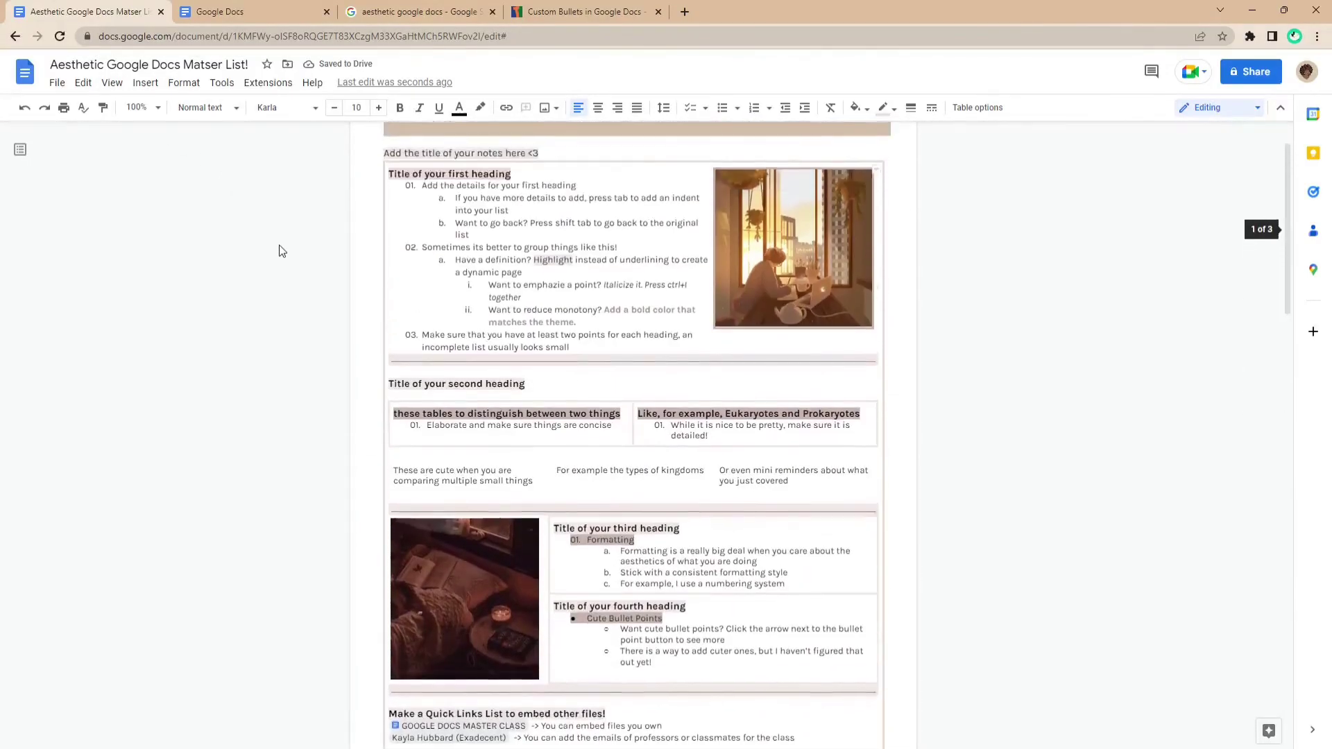
scroll(276, 269, up, 3)
scroll(527, 321, down, 2)
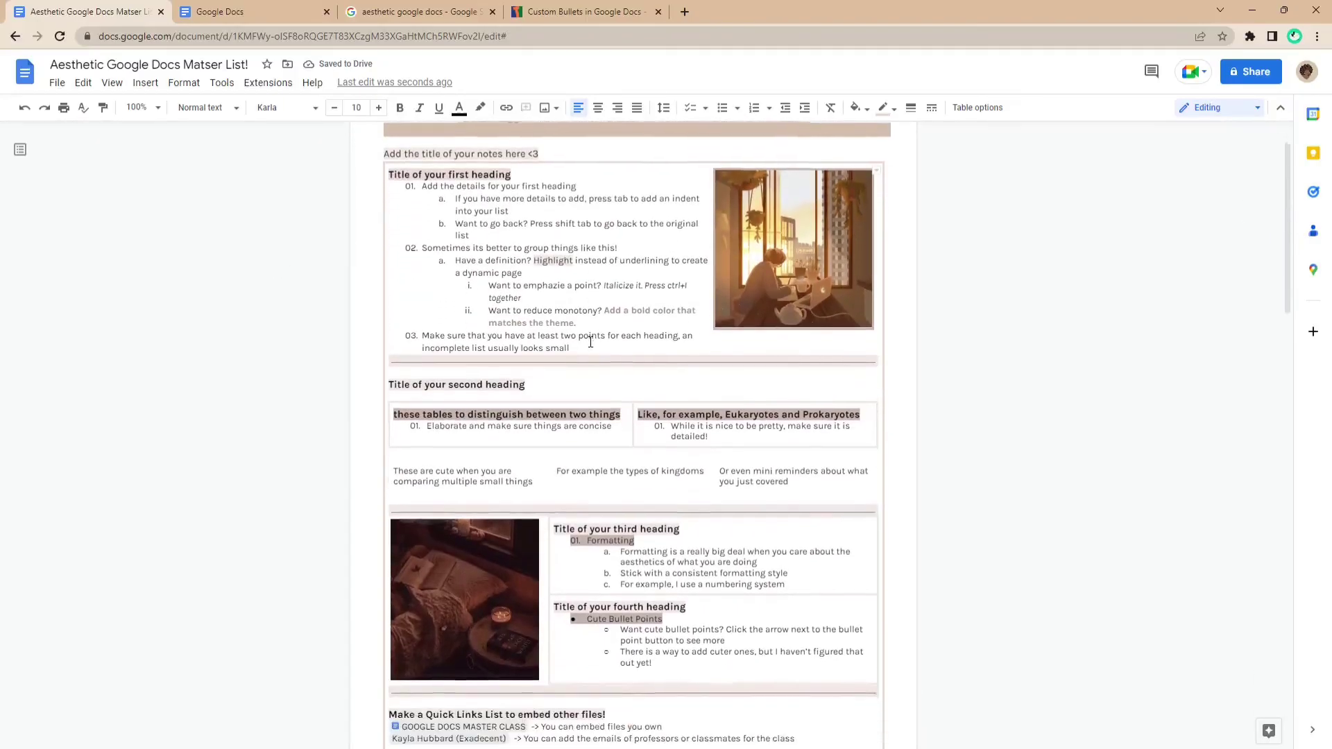
scroll(607, 342, up, 1)
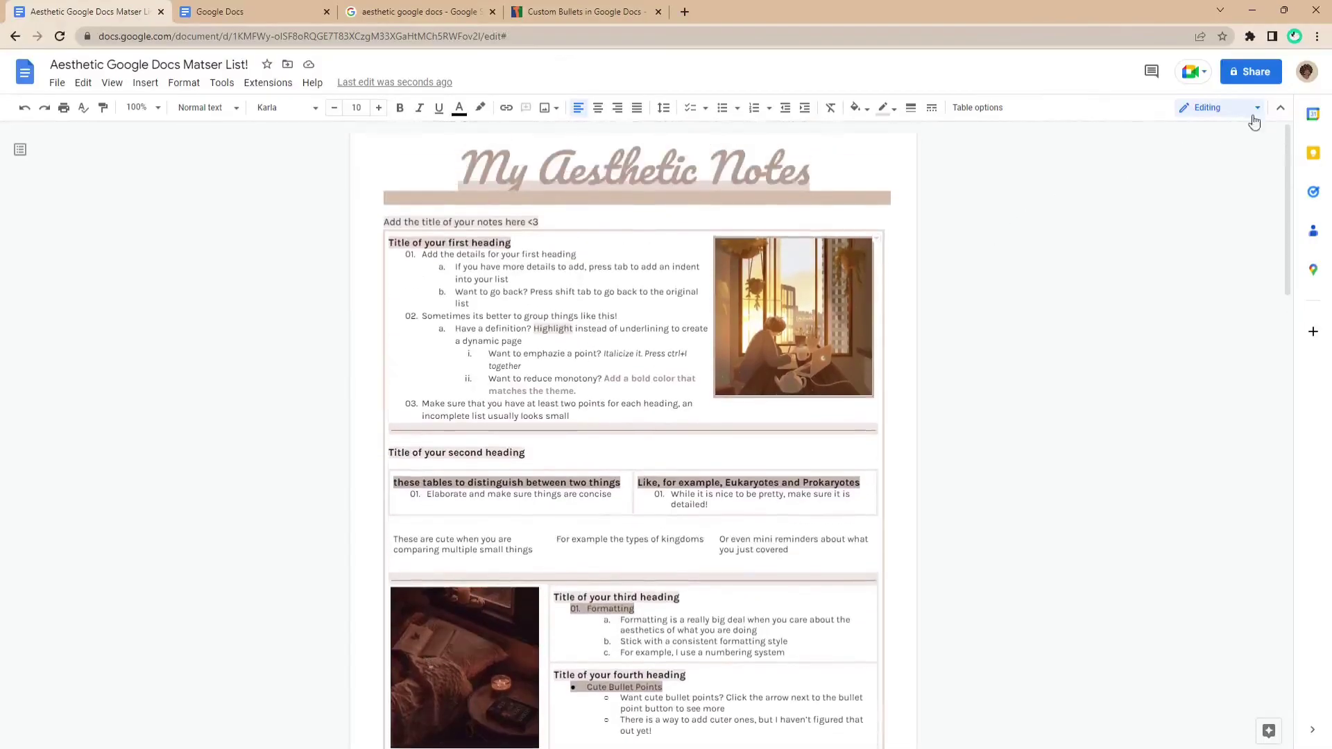